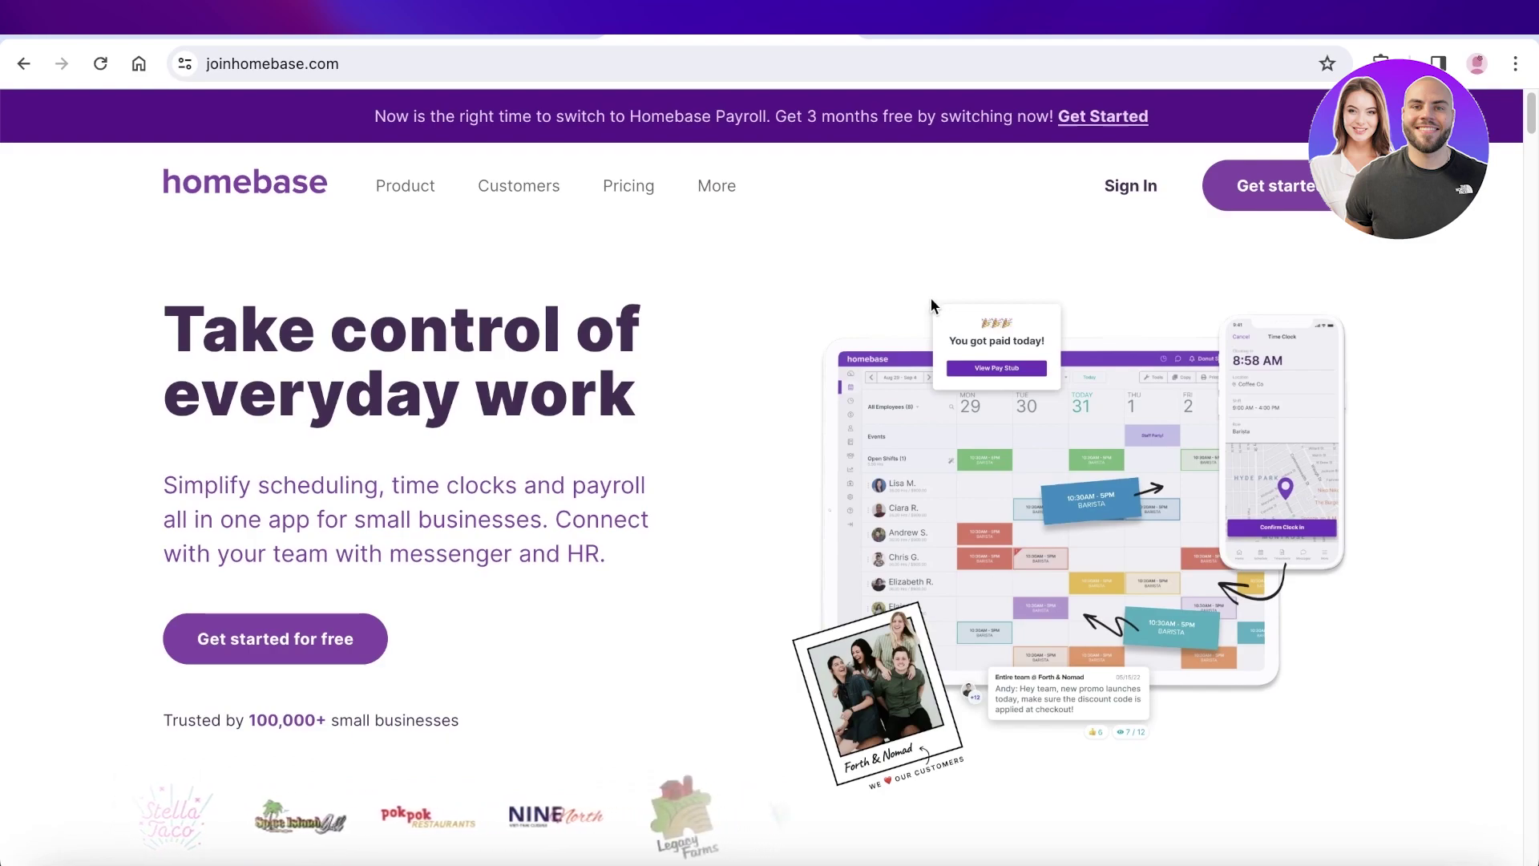
Step: Browse the Homebase homepage and open the Pricing page in a new tab
{"action": "scroll", "coordinate": [931, 302], "scroll_direction": "down", "scroll_amount": 2}
{"action": "scroll", "coordinate": [934, 301], "scroll_direction": "down", "scroll_amount": 1}
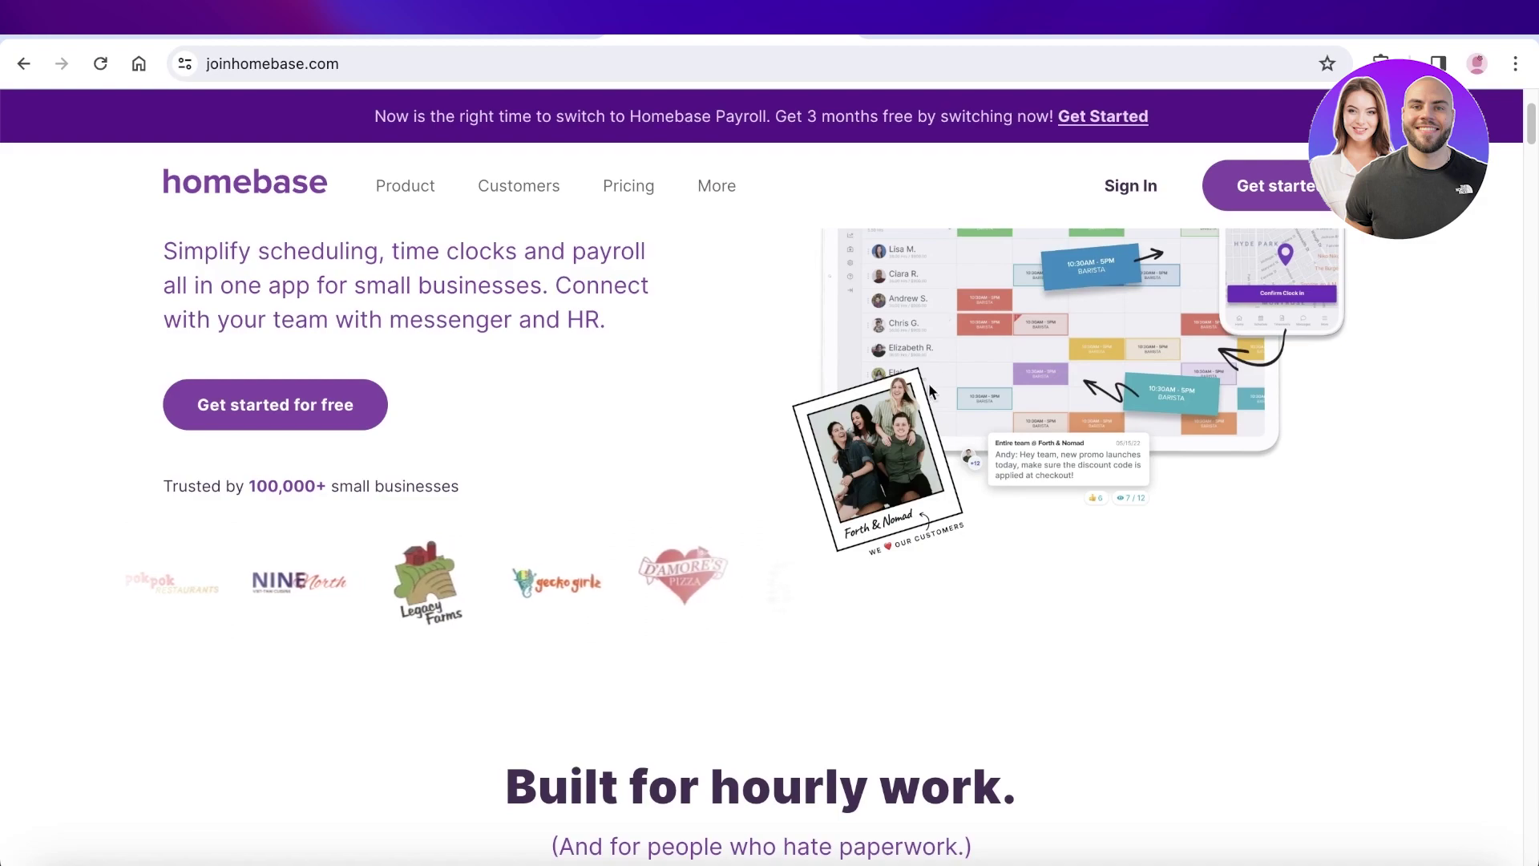
{"action": "scroll", "coordinate": [930, 384], "scroll_direction": "down", "scroll_amount": 6}
{"action": "scroll", "coordinate": [934, 405], "scroll_direction": "down", "scroll_amount": 2}
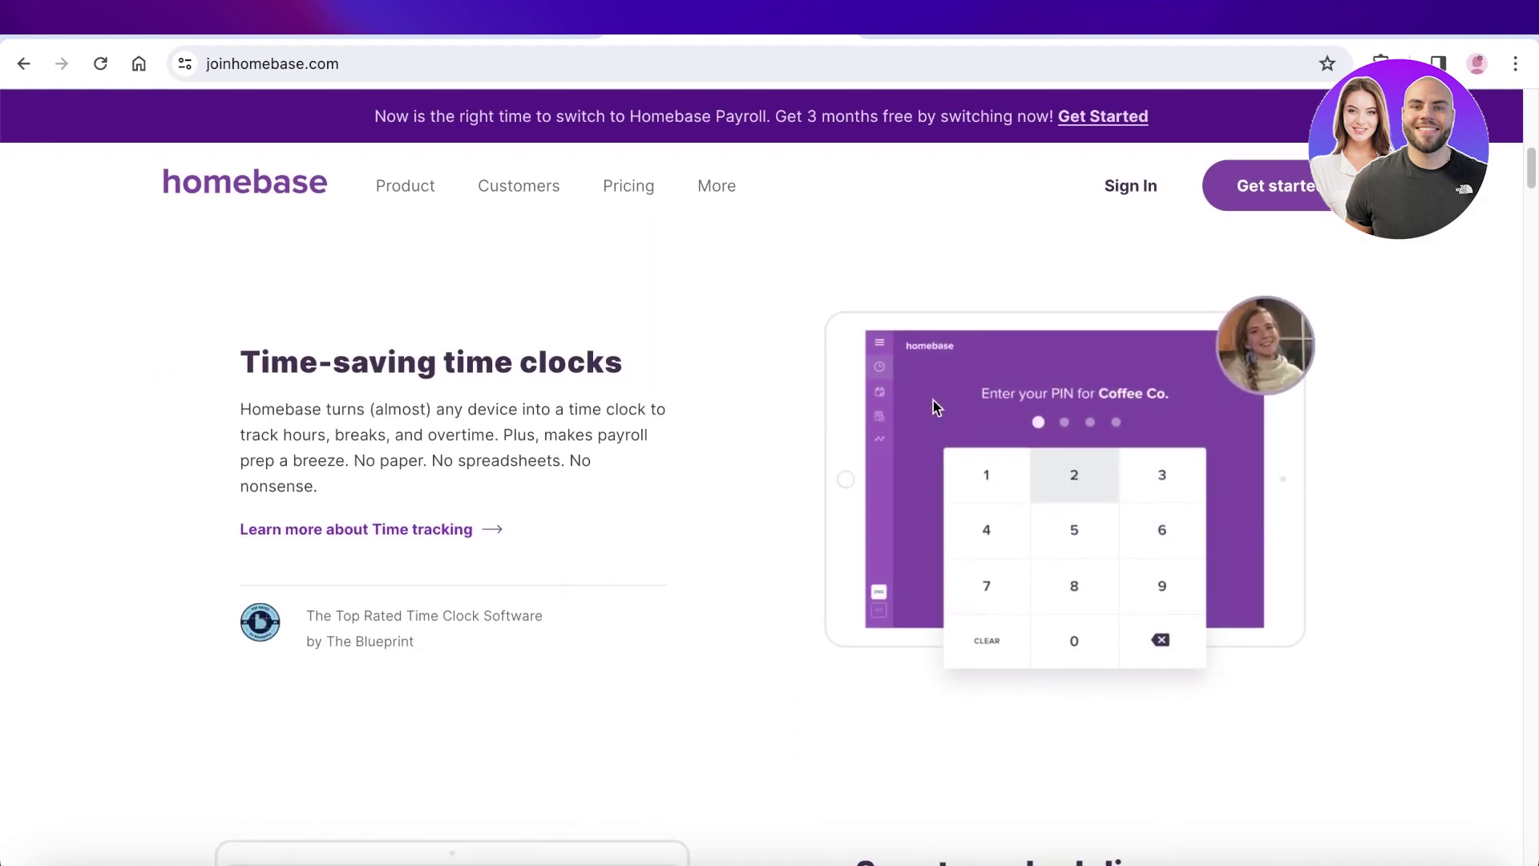
{"action": "scroll", "coordinate": [932, 401], "scroll_direction": "down", "scroll_amount": 4}
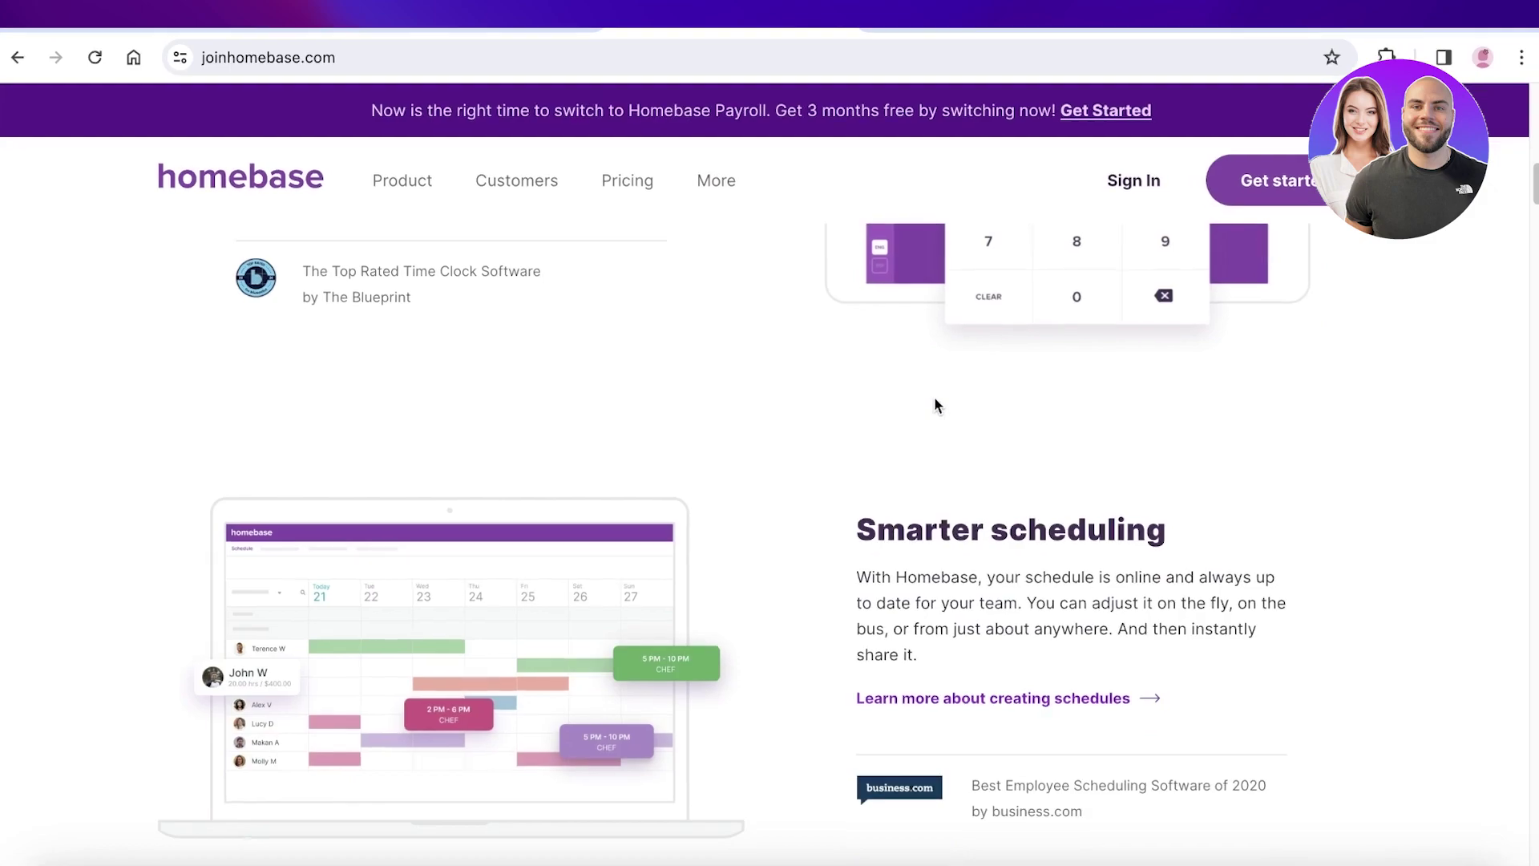
{"action": "scroll", "coordinate": [933, 402], "scroll_direction": "down", "scroll_amount": 3}
{"action": "scroll", "coordinate": [933, 402], "scroll_direction": "down", "scroll_amount": 8}
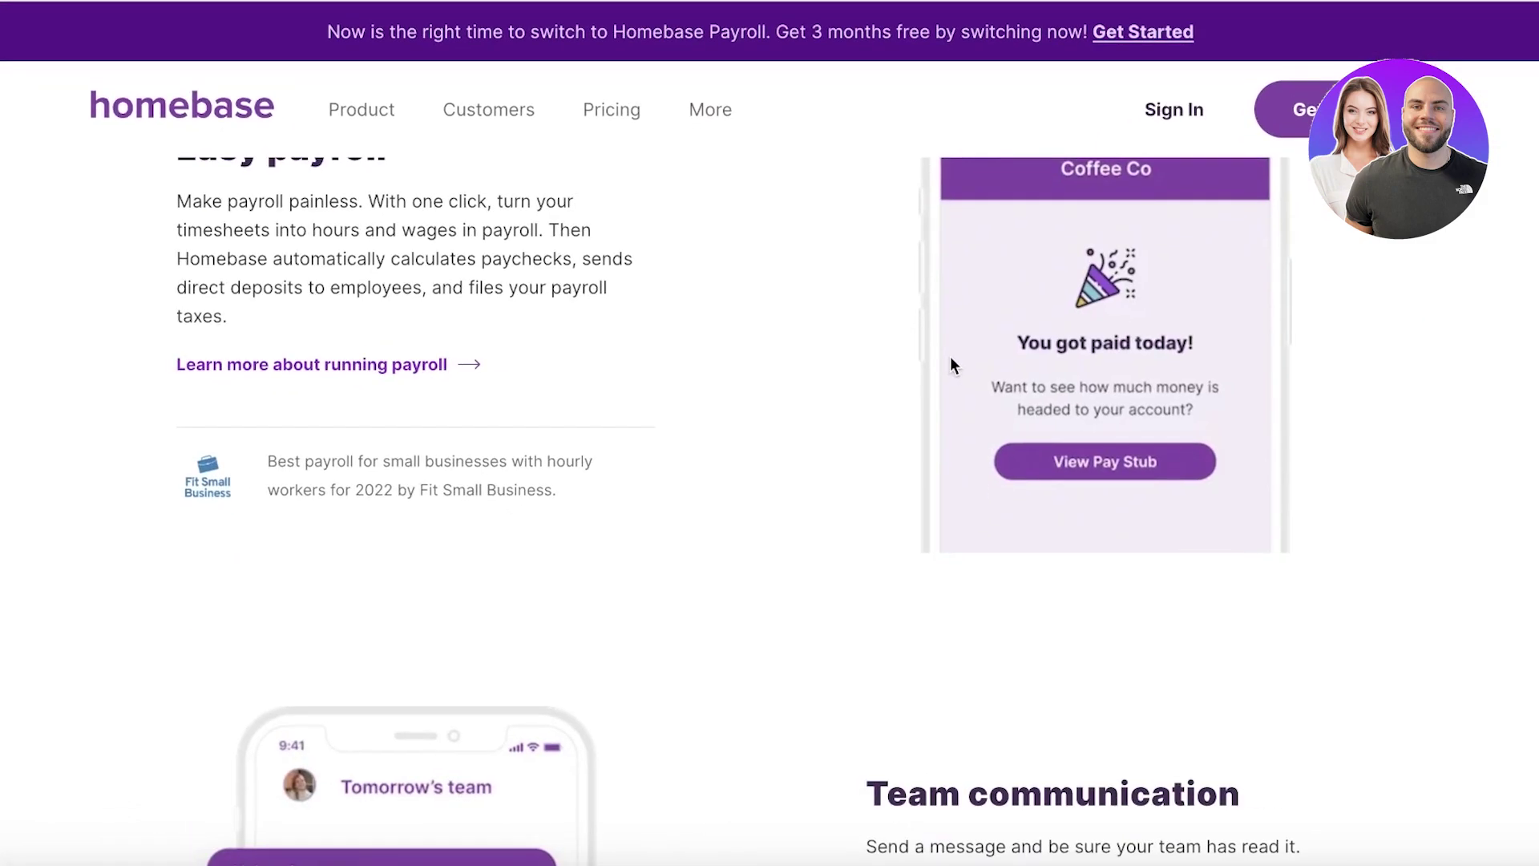
{"action": "scroll", "coordinate": [951, 357], "scroll_direction": "up", "scroll_amount": 3}
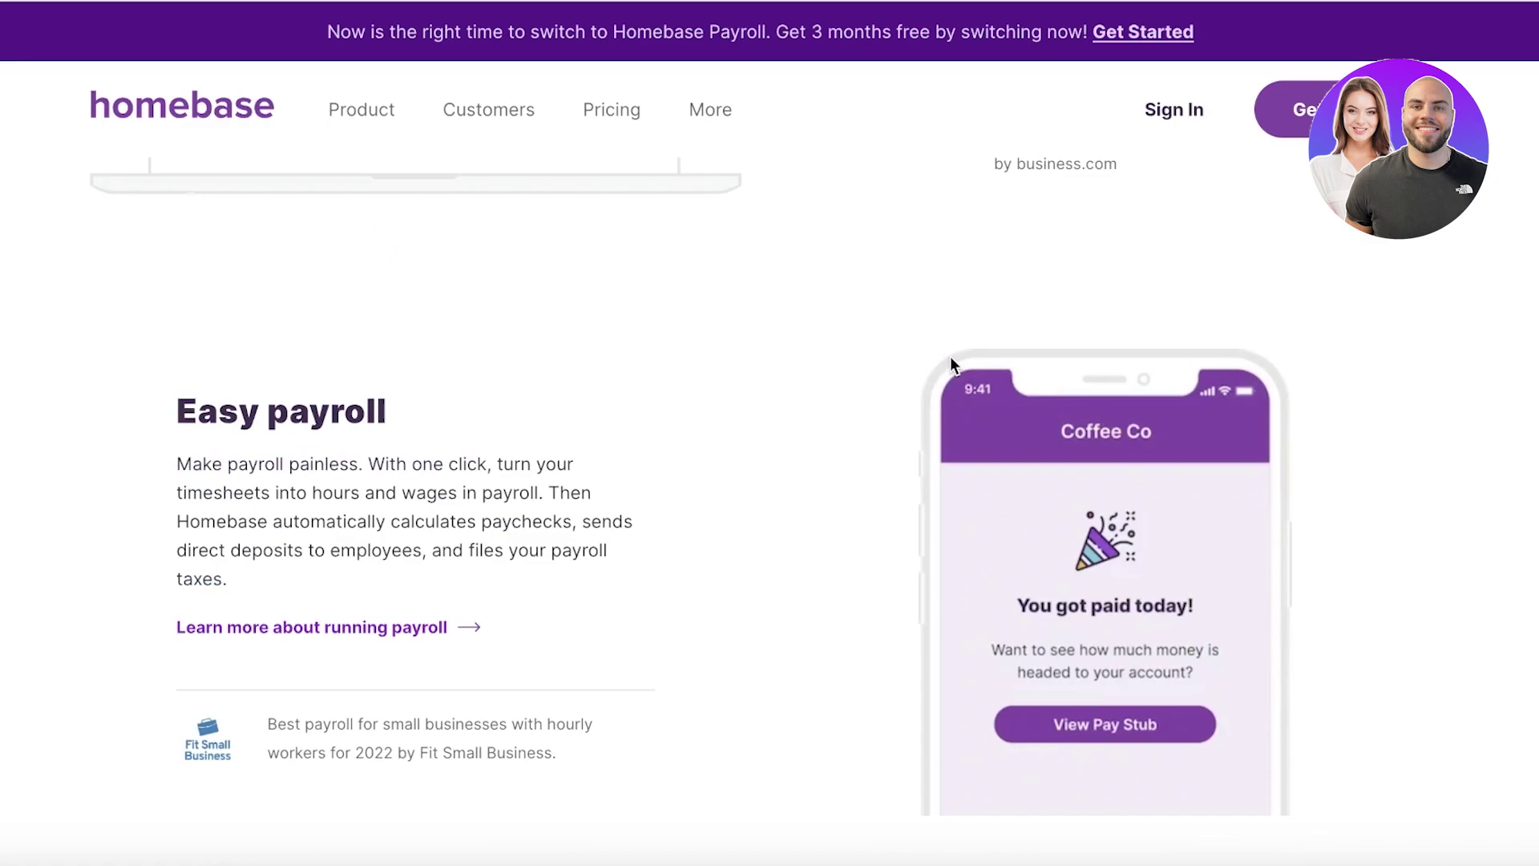
{"action": "scroll", "coordinate": [949, 357], "scroll_direction": "down", "scroll_amount": 8}
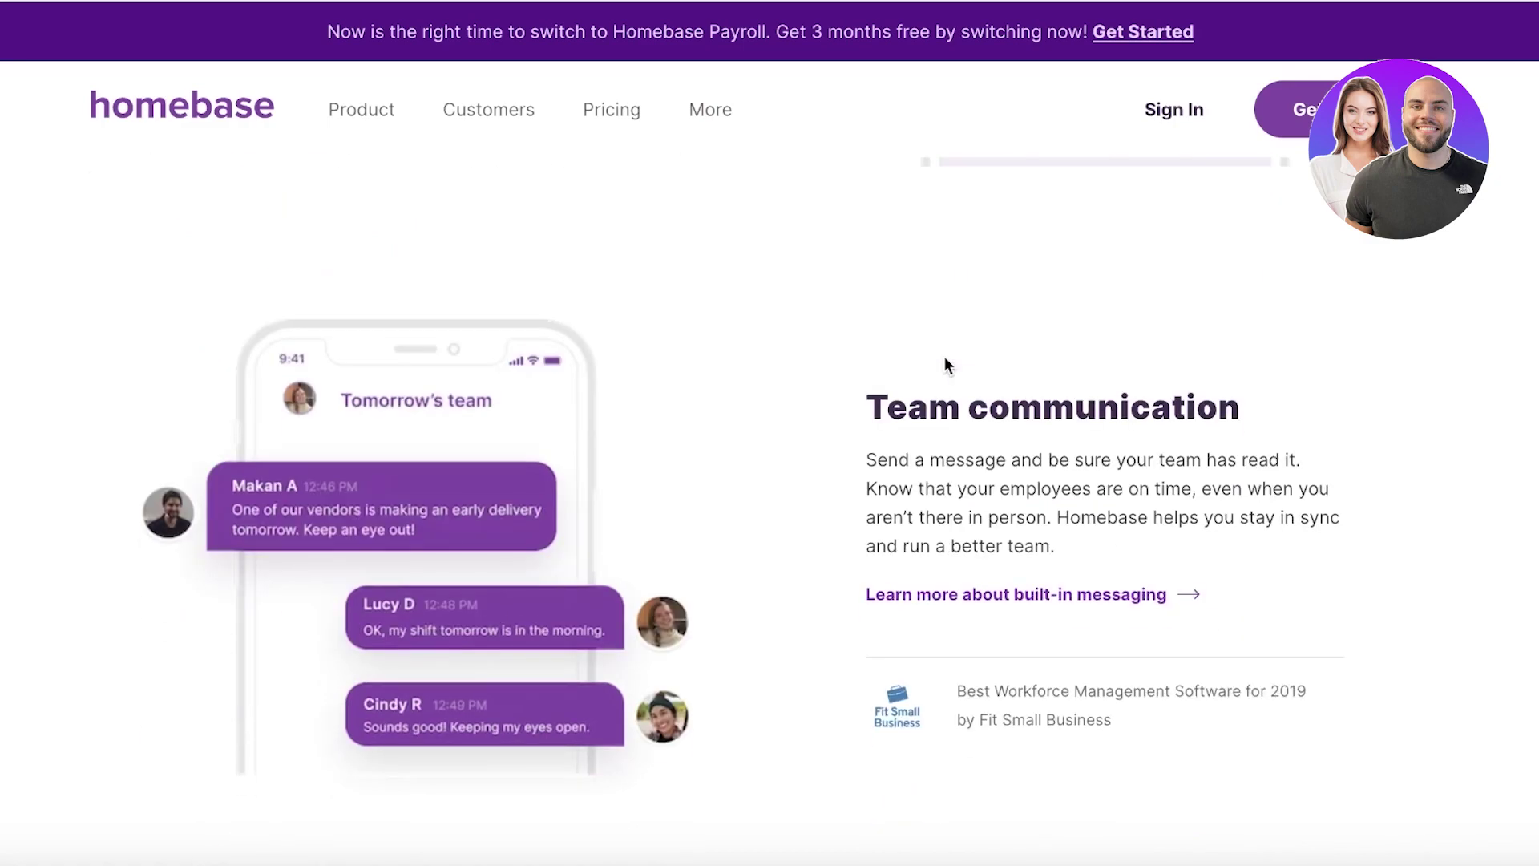
{"action": "scroll", "coordinate": [944, 359], "scroll_direction": "down", "scroll_amount": 5}
{"action": "scroll", "coordinate": [938, 364], "scroll_direction": "down", "scroll_amount": 8}
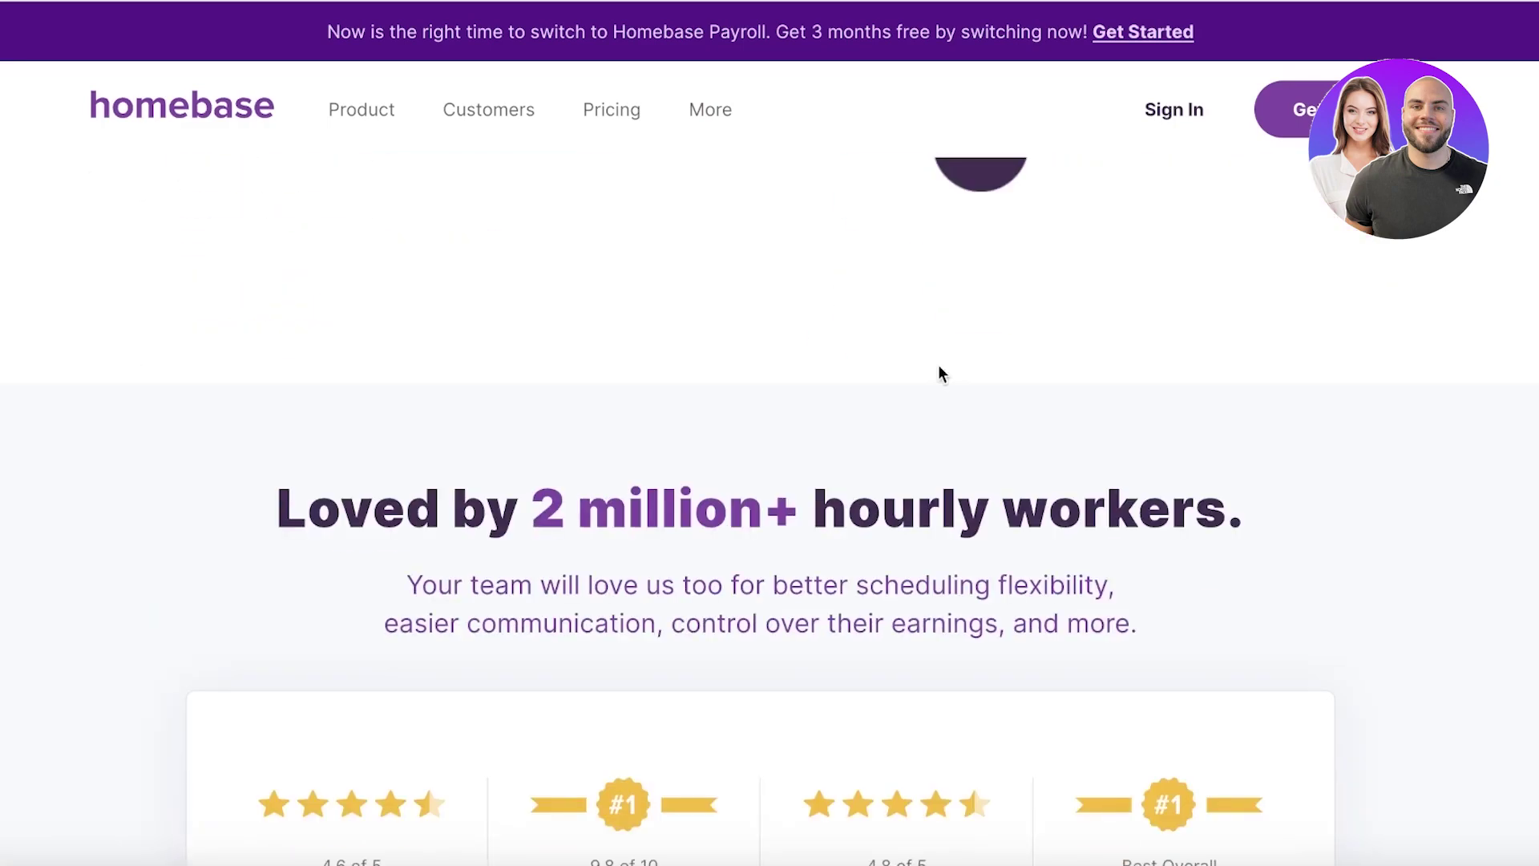
{"action": "scroll", "coordinate": [941, 369], "scroll_direction": "up", "scroll_amount": 15}
{"action": "scroll", "coordinate": [948, 369], "scroll_direction": "up", "scroll_amount": 15}
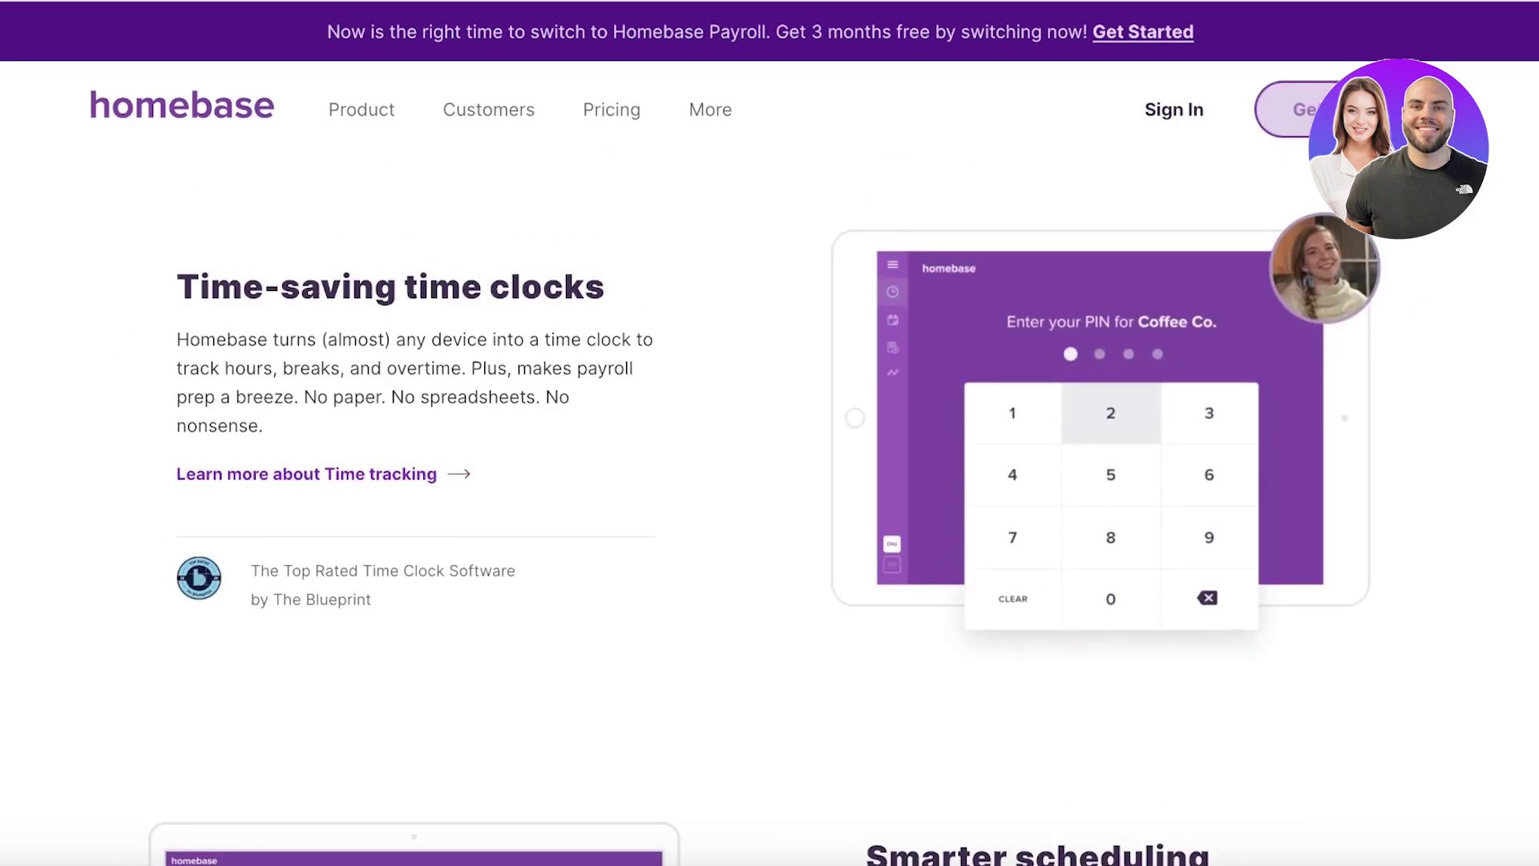
{"action": "right_click", "coordinate": [641, 122]}
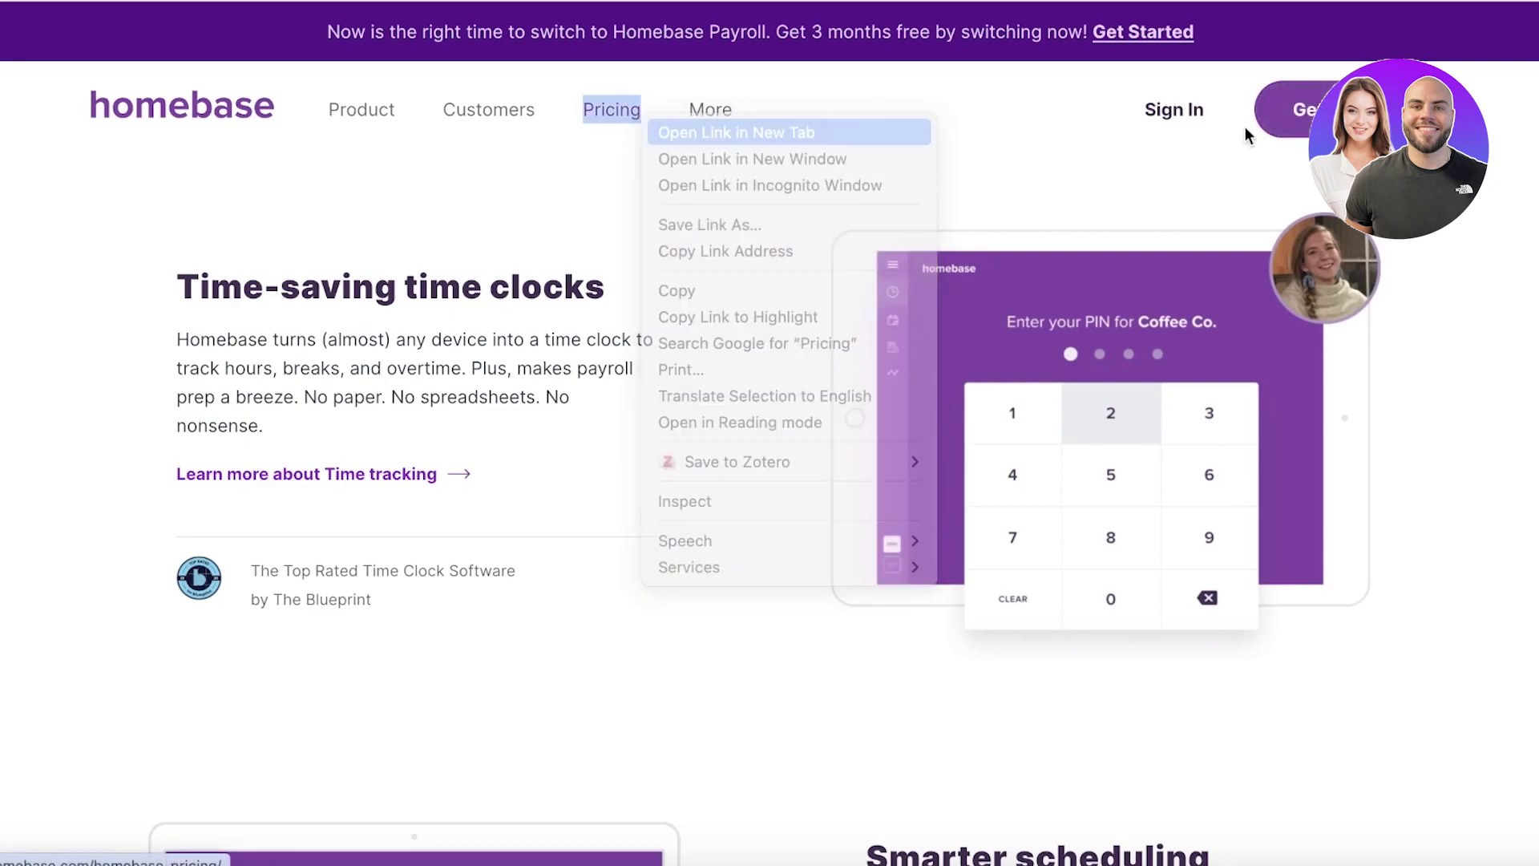
{"action": "left_click", "coordinate": [669, 133]}
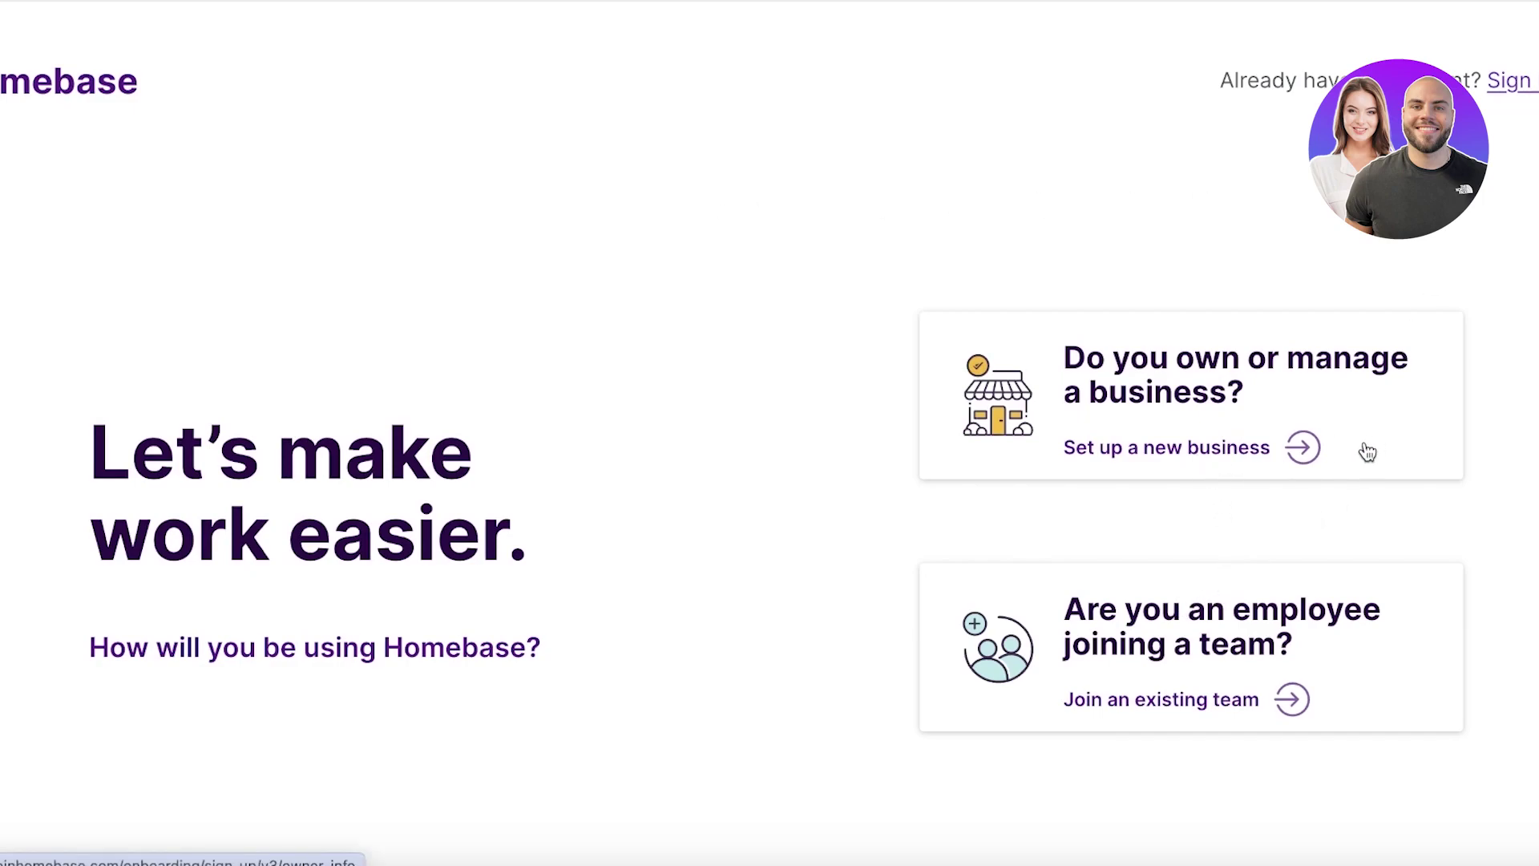
Step: Start signup as a new business named 'Durden' with Social Media as the referral source
{"action": "left_click", "coordinate": [1300, 447]}
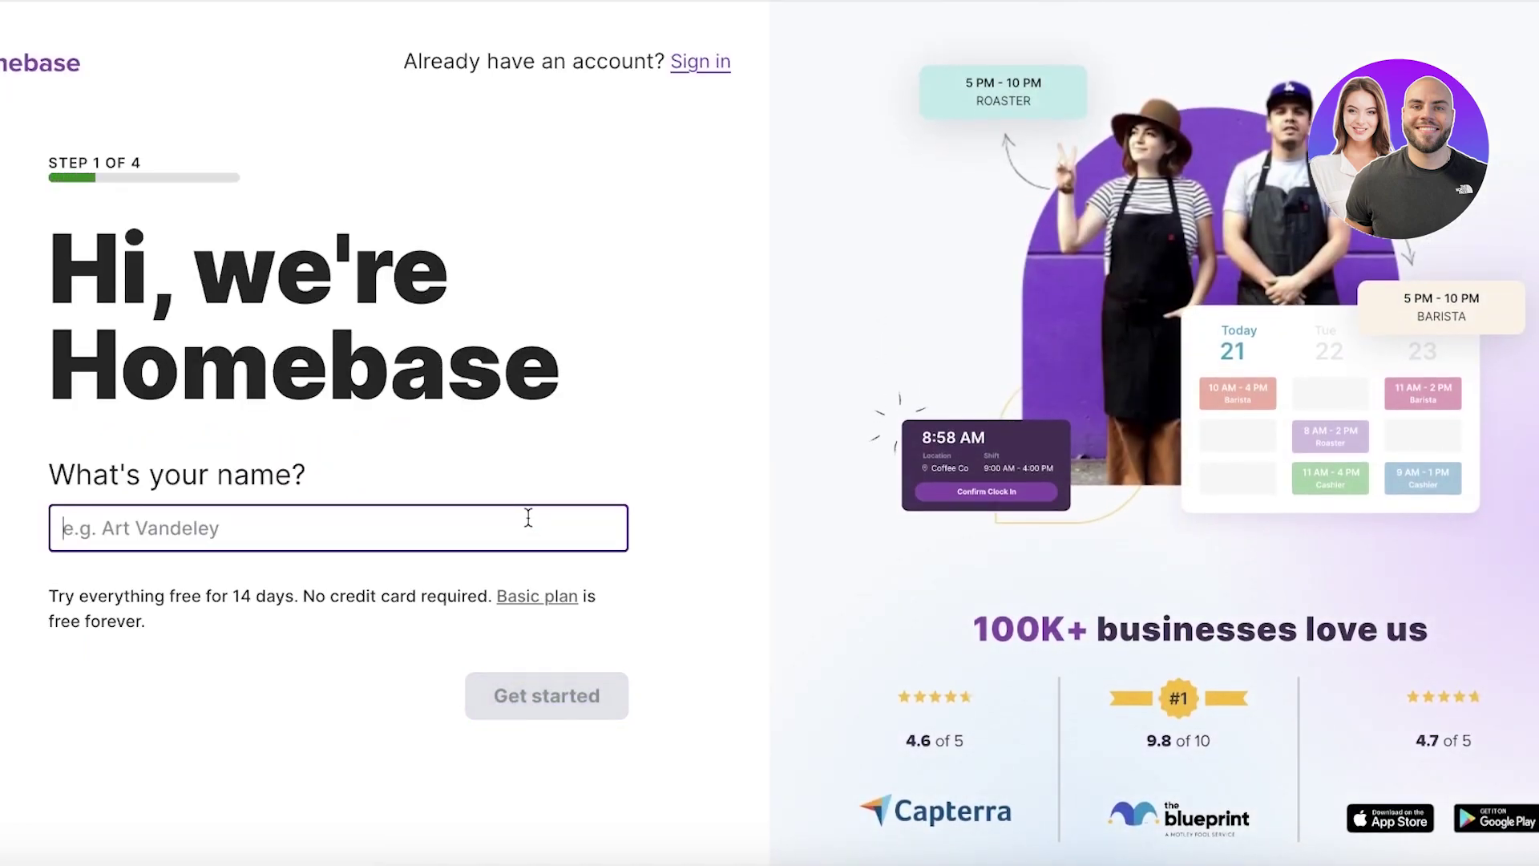
{"action": "type", "text": "Durden"}
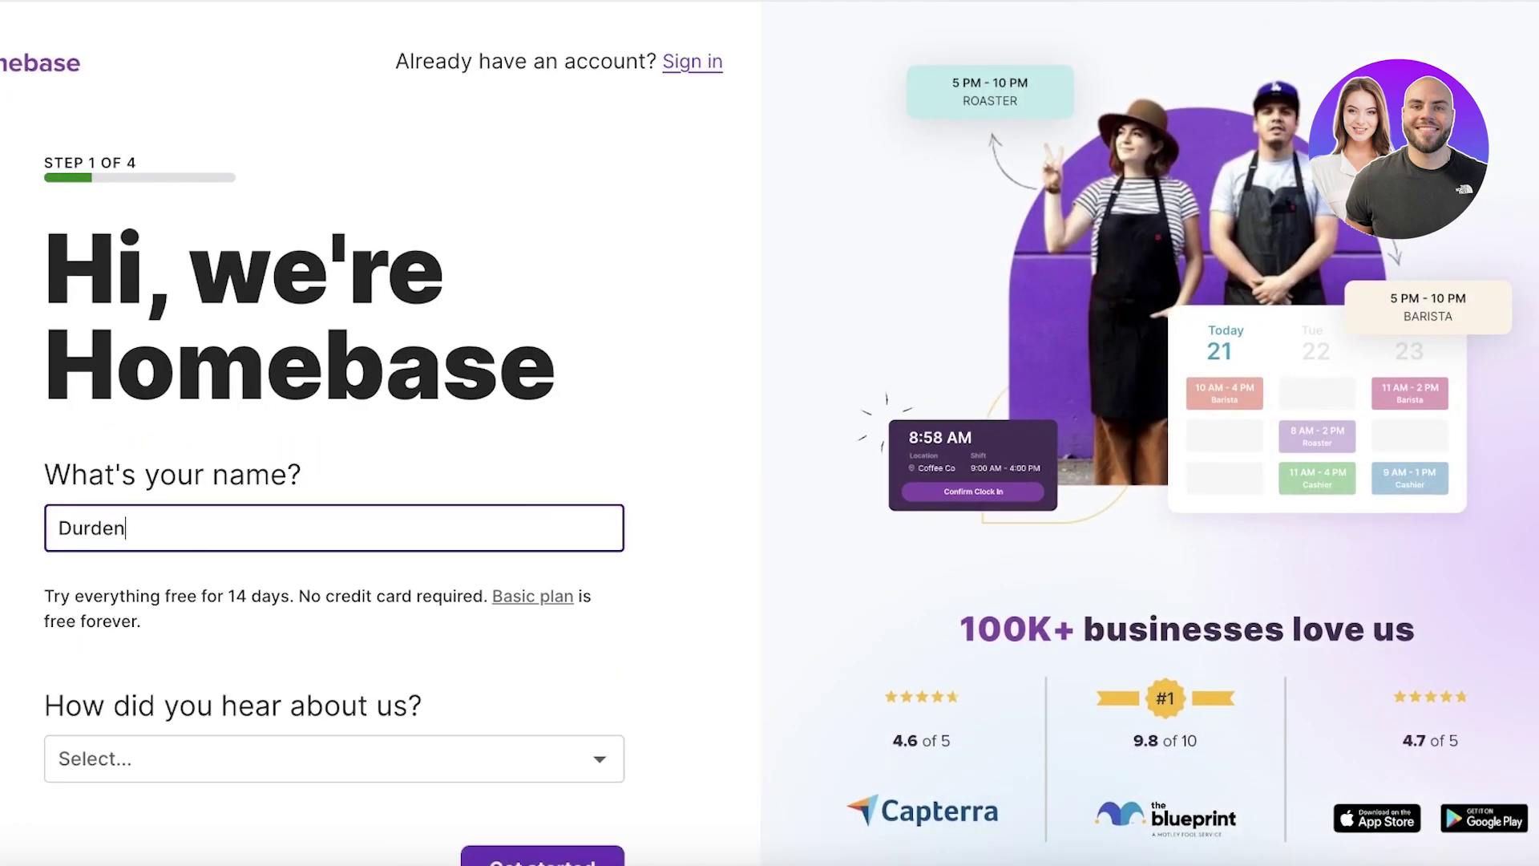
{"action": "left_click", "coordinate": [305, 758]}
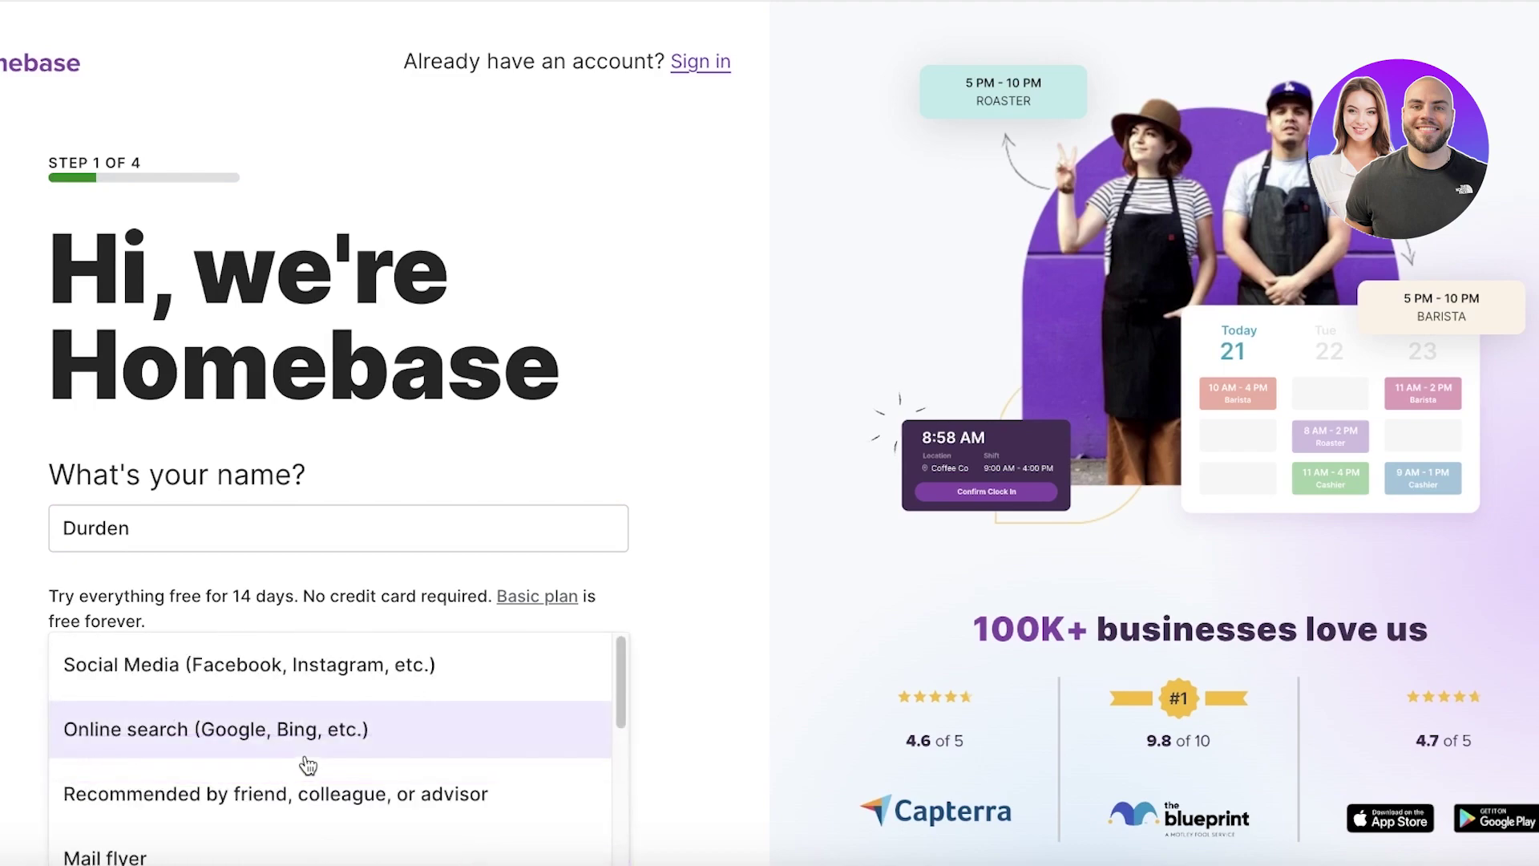
{"action": "left_click", "coordinate": [331, 697]}
{"action": "left_click", "coordinate": [565, 851]}
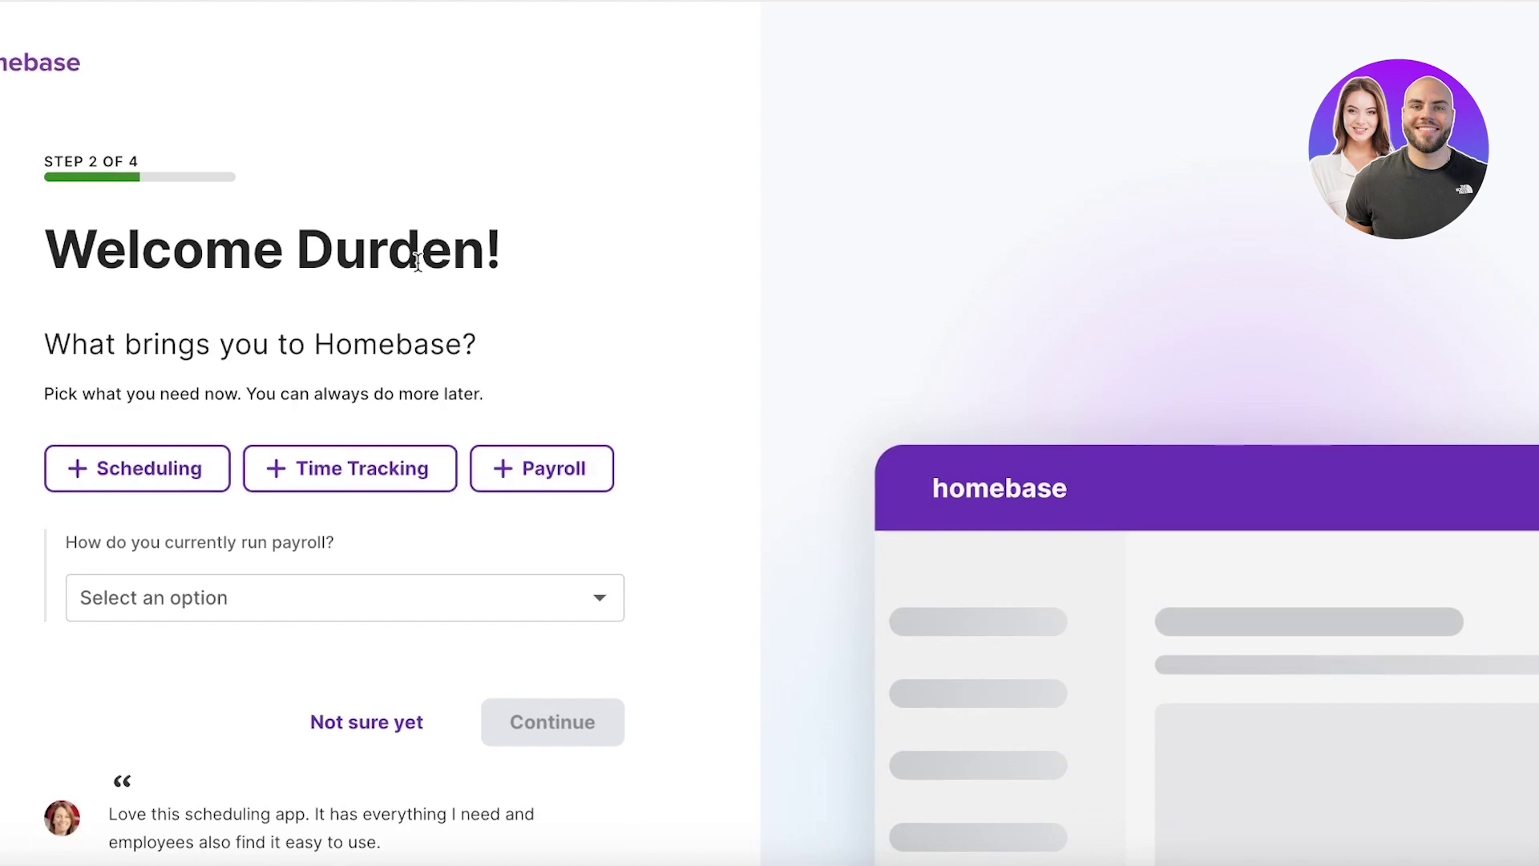
Step: Mark the business as new to payroll and choose Scheduling, Time Tracking and Payroll features
{"action": "left_click", "coordinate": [399, 583]}
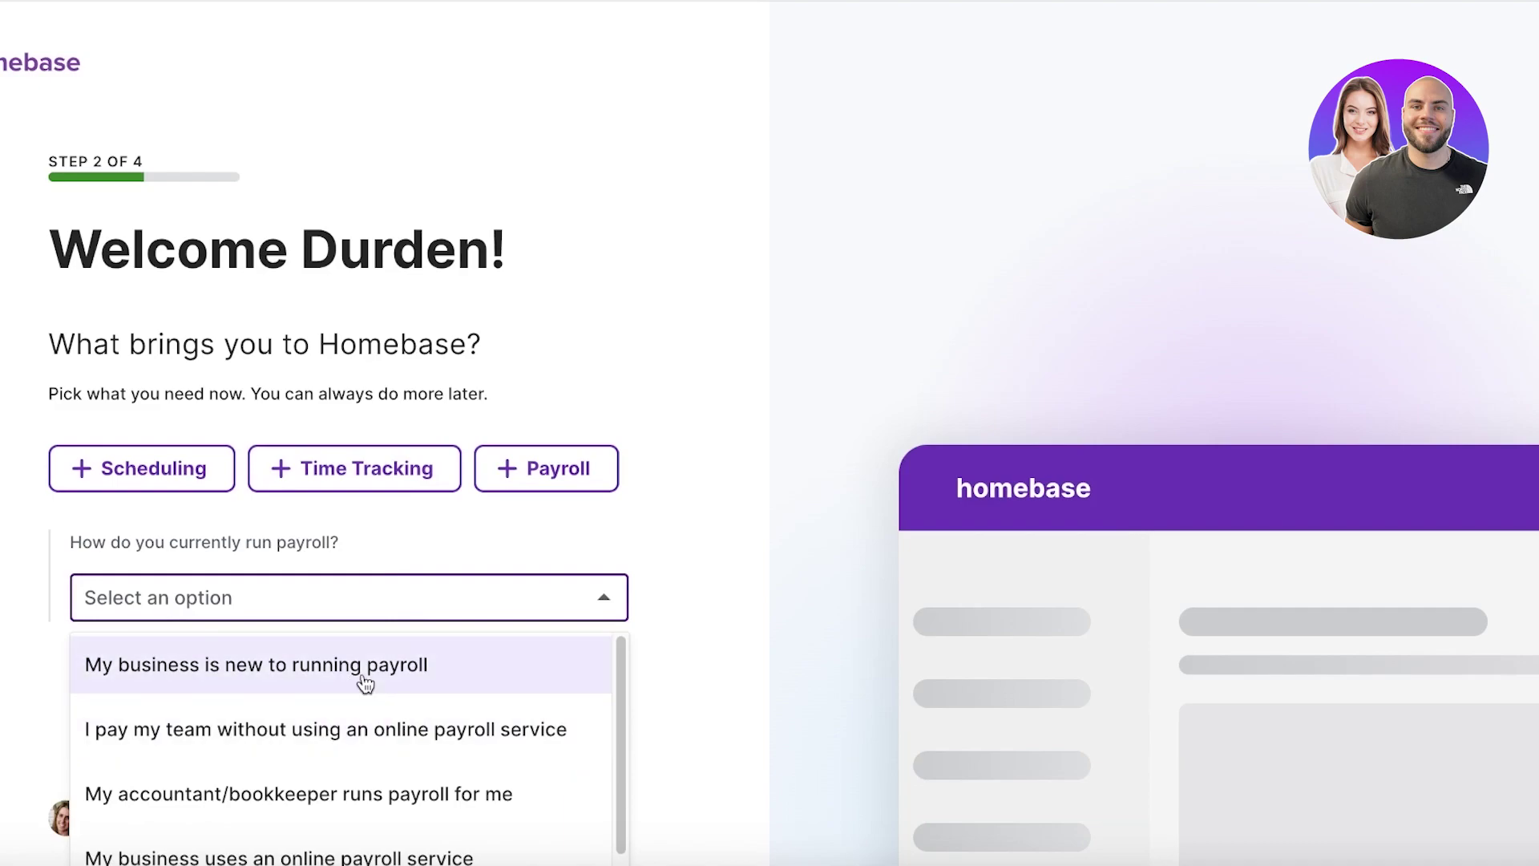
{"action": "left_click", "coordinate": [343, 674]}
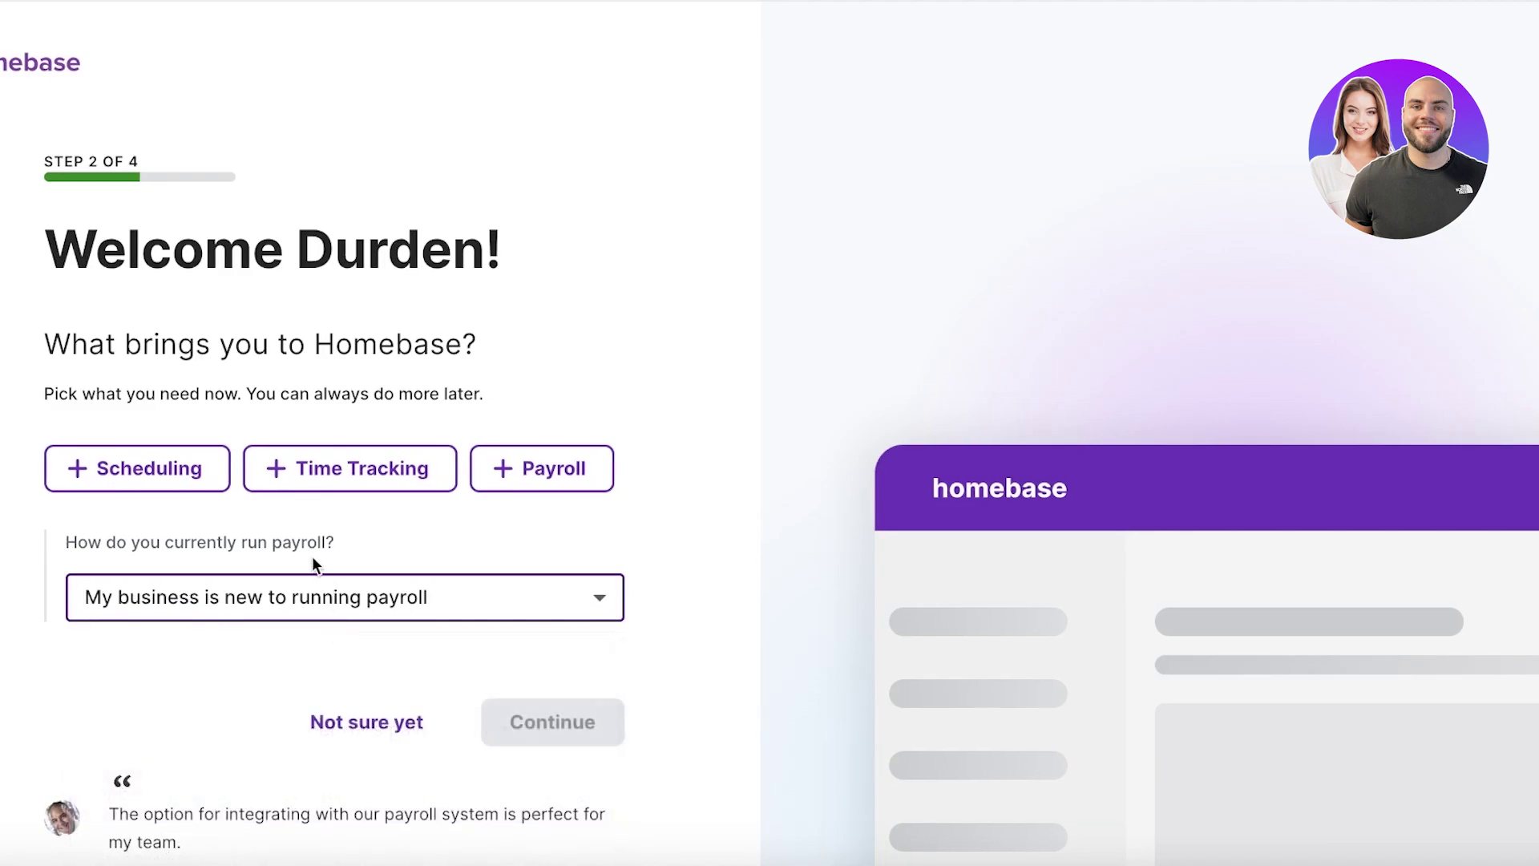
{"action": "left_click", "coordinate": [179, 479]}
{"action": "left_click", "coordinate": [319, 476]}
{"action": "left_click", "coordinate": [508, 475]}
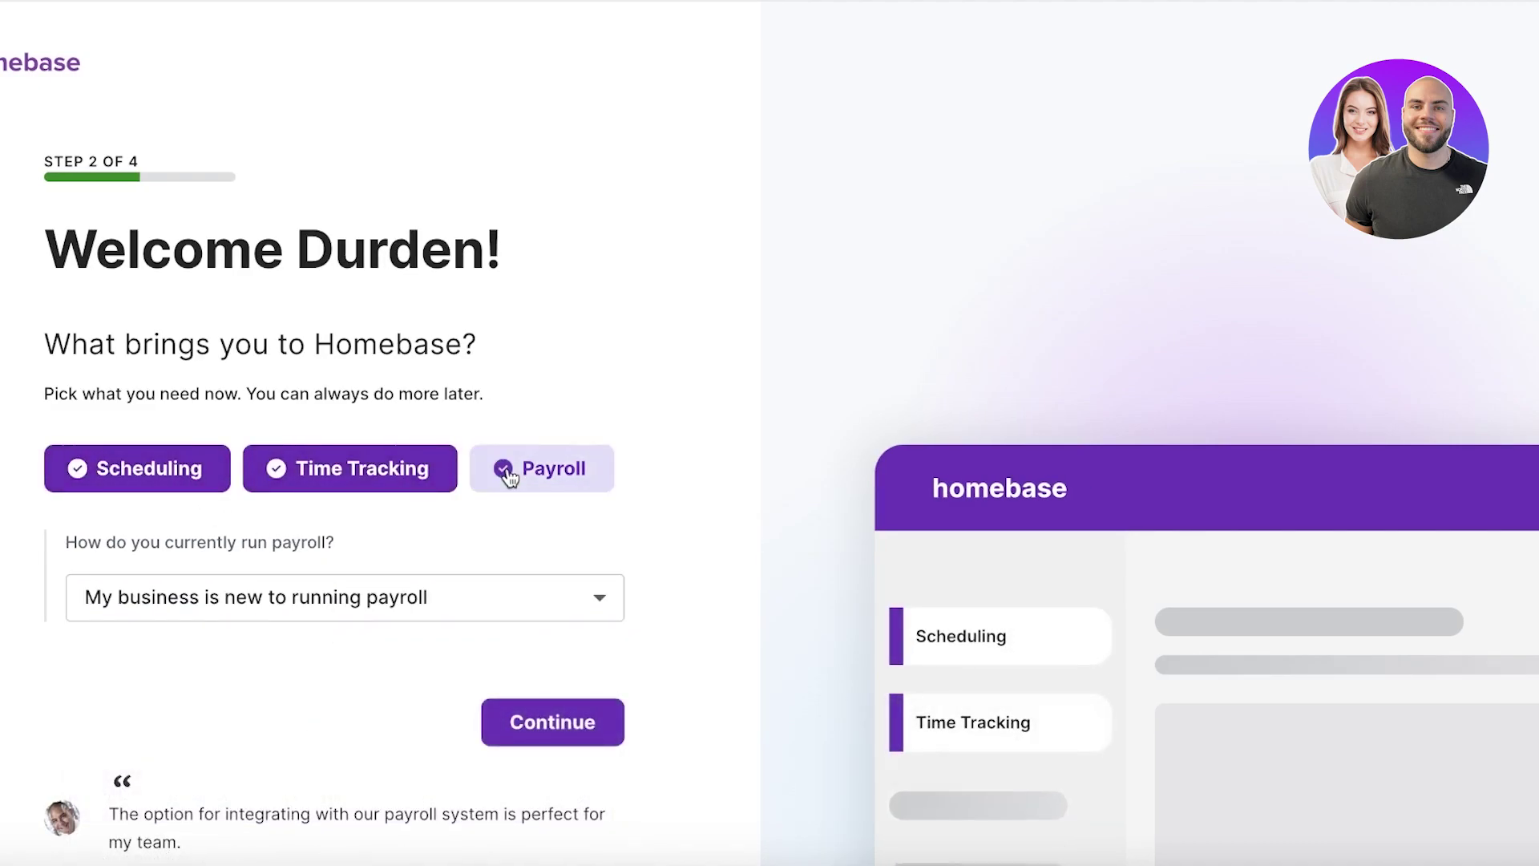
{"action": "scroll", "coordinate": [561, 513], "scroll_direction": "down", "scroll_amount": 2}
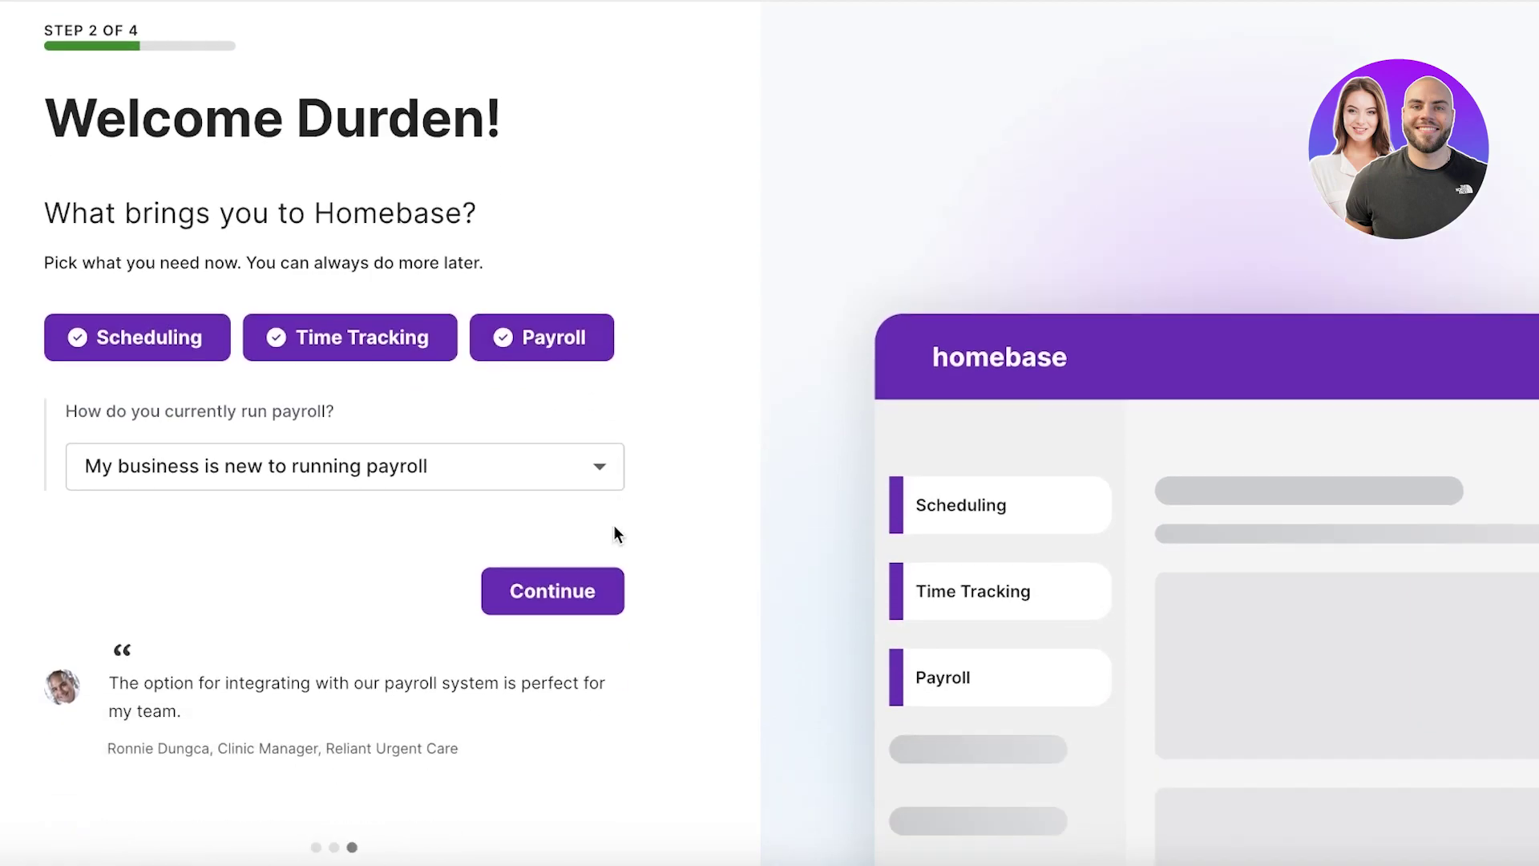
{"action": "left_click", "coordinate": [555, 608]}
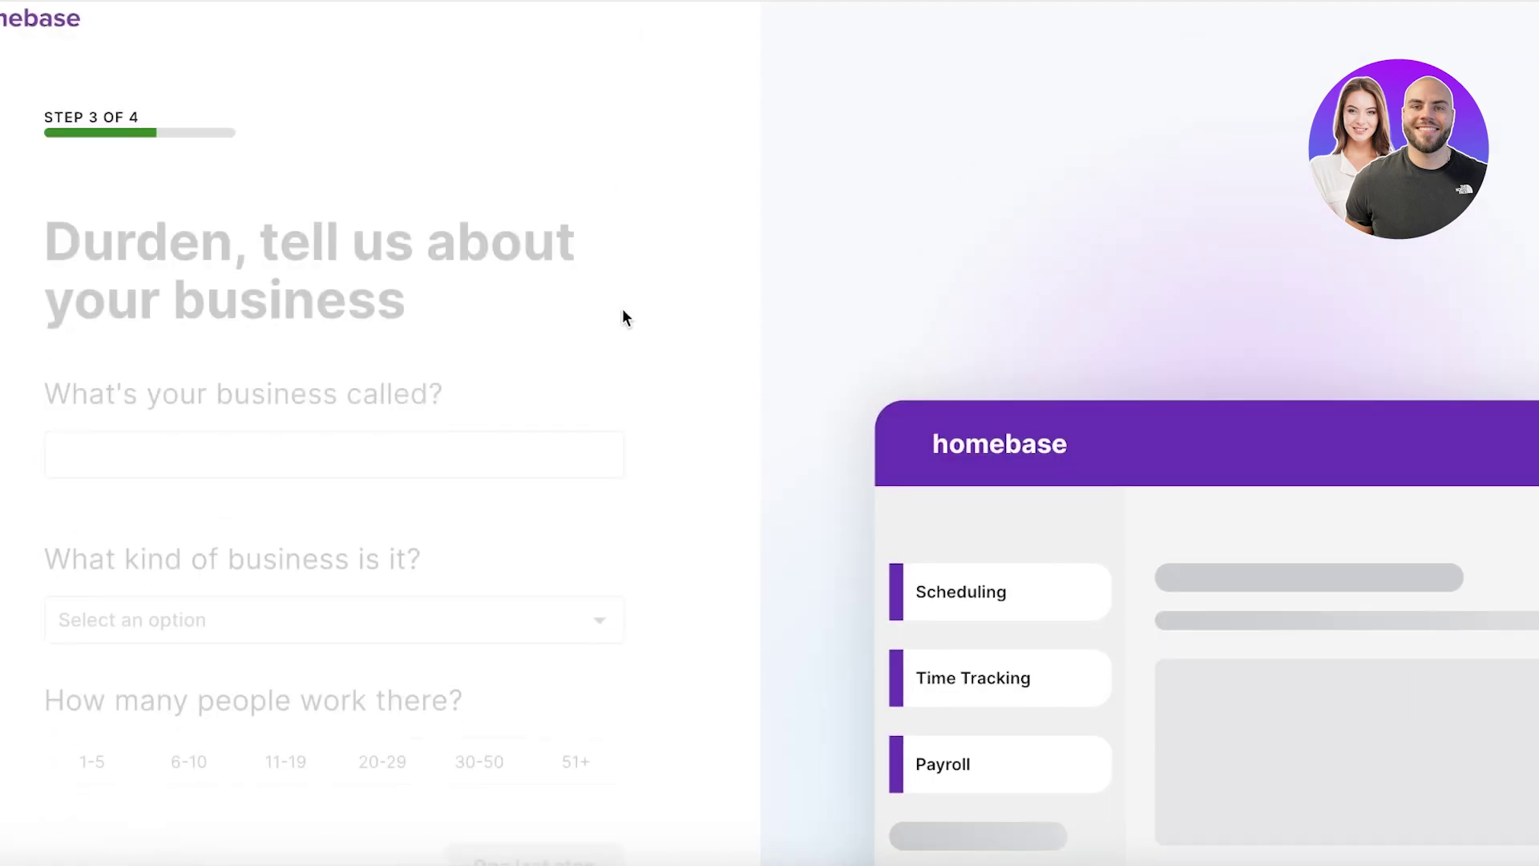
Step: Enter the business name 'Durden' and fill the zip code from a saved entry
{"action": "left_click", "coordinate": [460, 405]}
{"action": "type", "text": "Durden"}
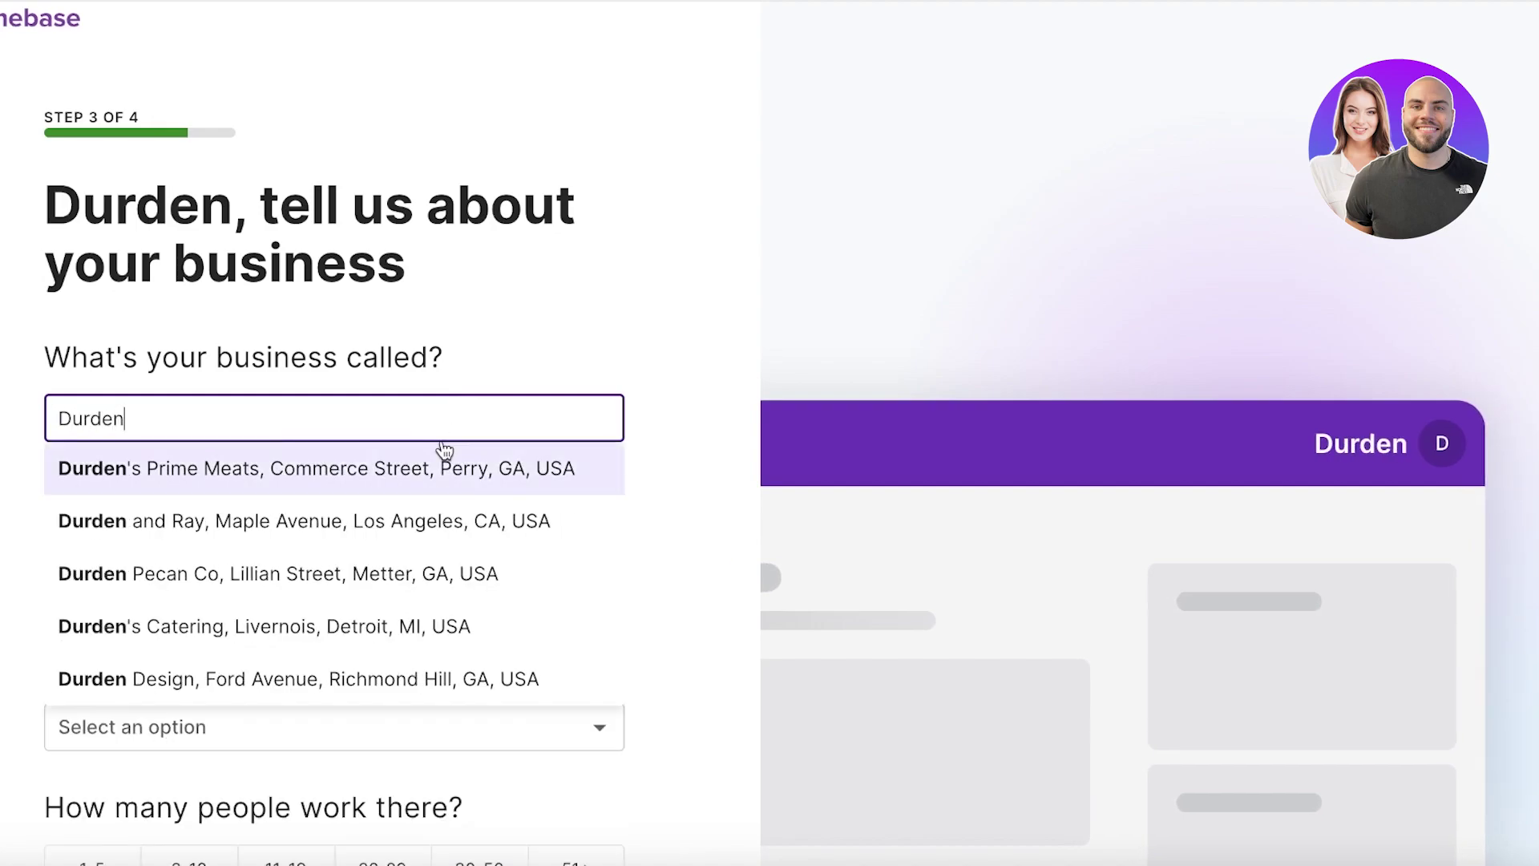
{"action": "left_click", "coordinate": [519, 335]}
{"action": "left_click", "coordinate": [276, 549]}
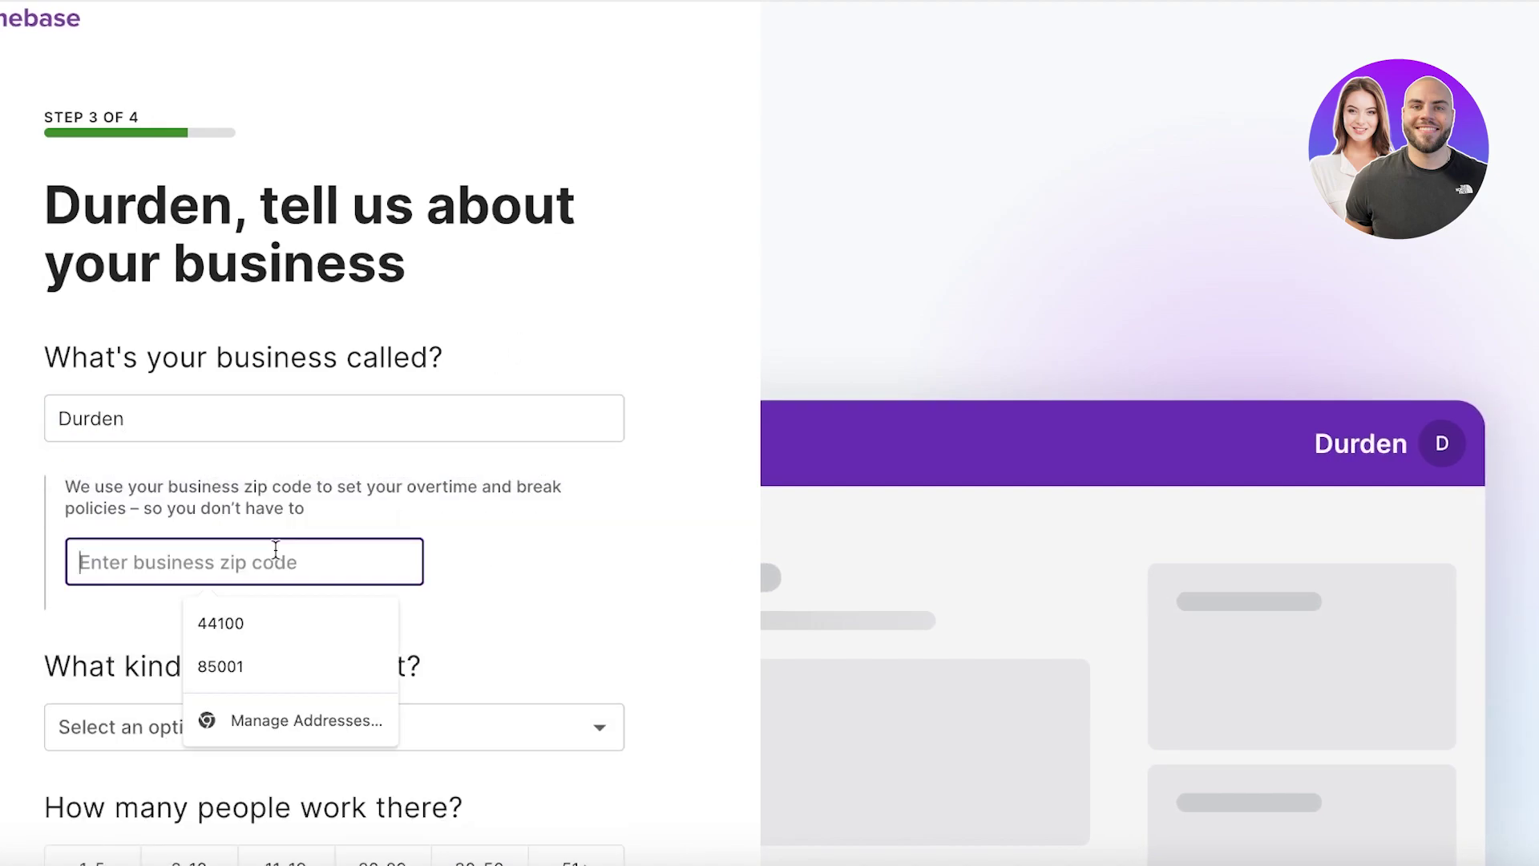
{"action": "left_click", "coordinate": [247, 610]}
Step: Set the business type to Retail and team size to 1-5, then continue
{"action": "scroll", "coordinate": [401, 641], "scroll_direction": "down", "scroll_amount": 1}
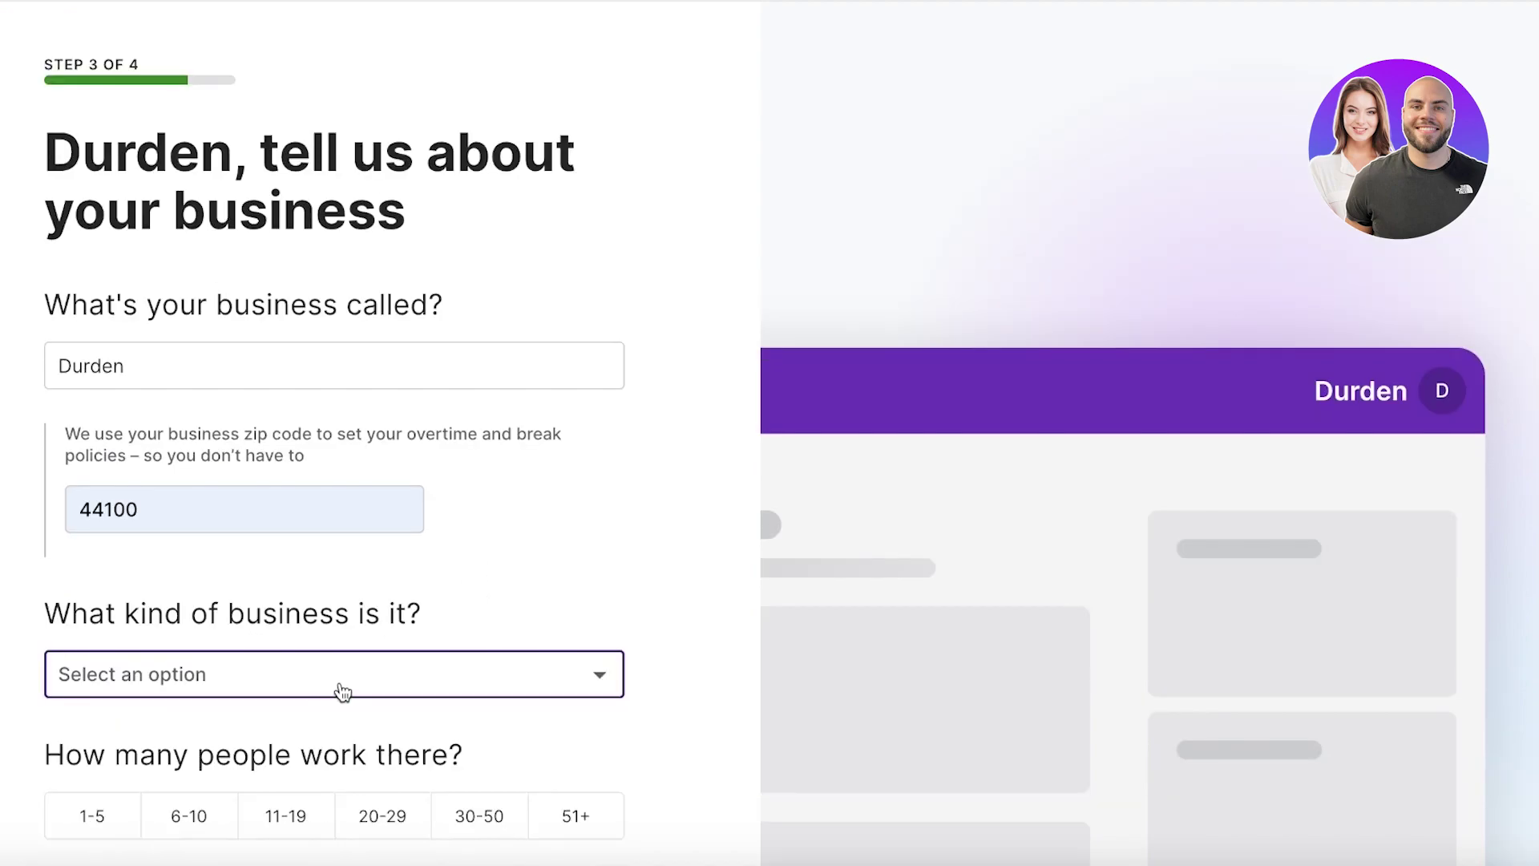
{"action": "left_click", "coordinate": [344, 690]}
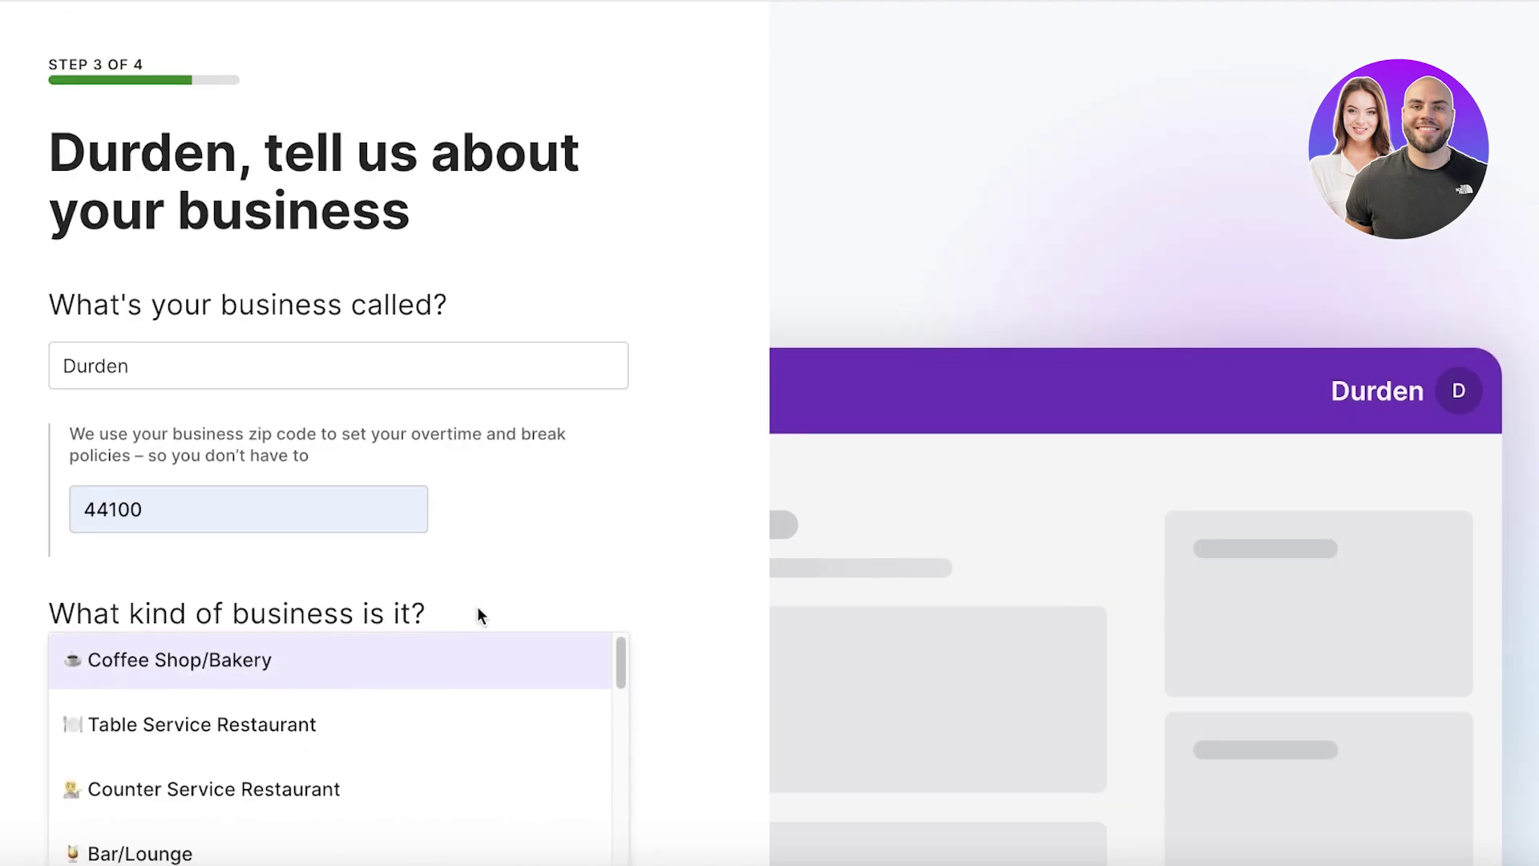
{"action": "left_click", "coordinate": [700, 473]}
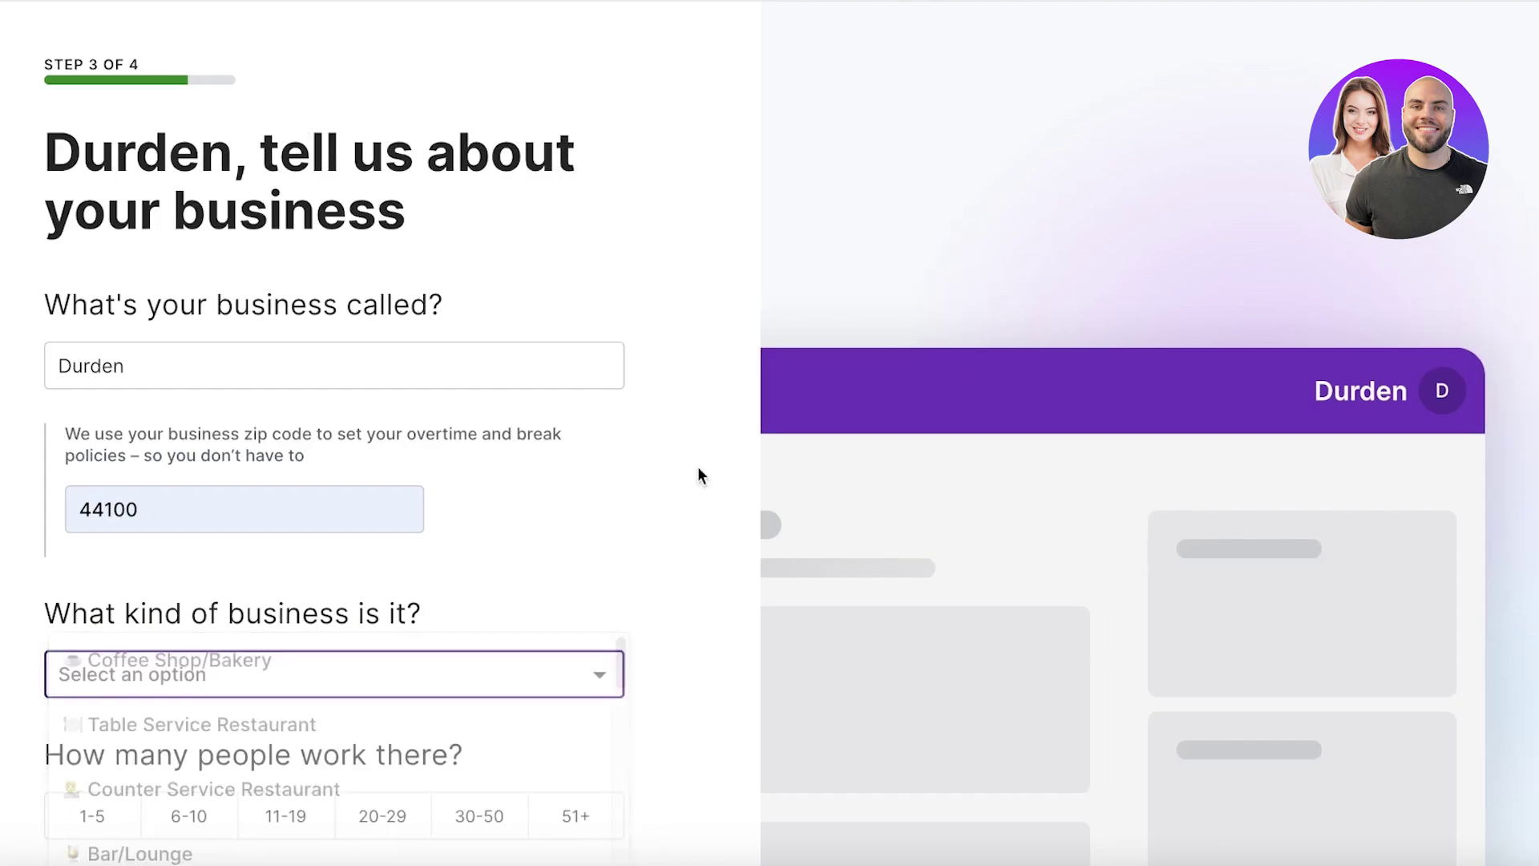
{"action": "scroll", "coordinate": [457, 665], "scroll_direction": "down", "scroll_amount": 2}
{"action": "left_click", "coordinate": [445, 590]}
{"action": "scroll", "coordinate": [436, 653], "scroll_direction": "down", "scroll_amount": 3}
{"action": "scroll", "coordinate": [443, 672], "scroll_direction": "down", "scroll_amount": 1}
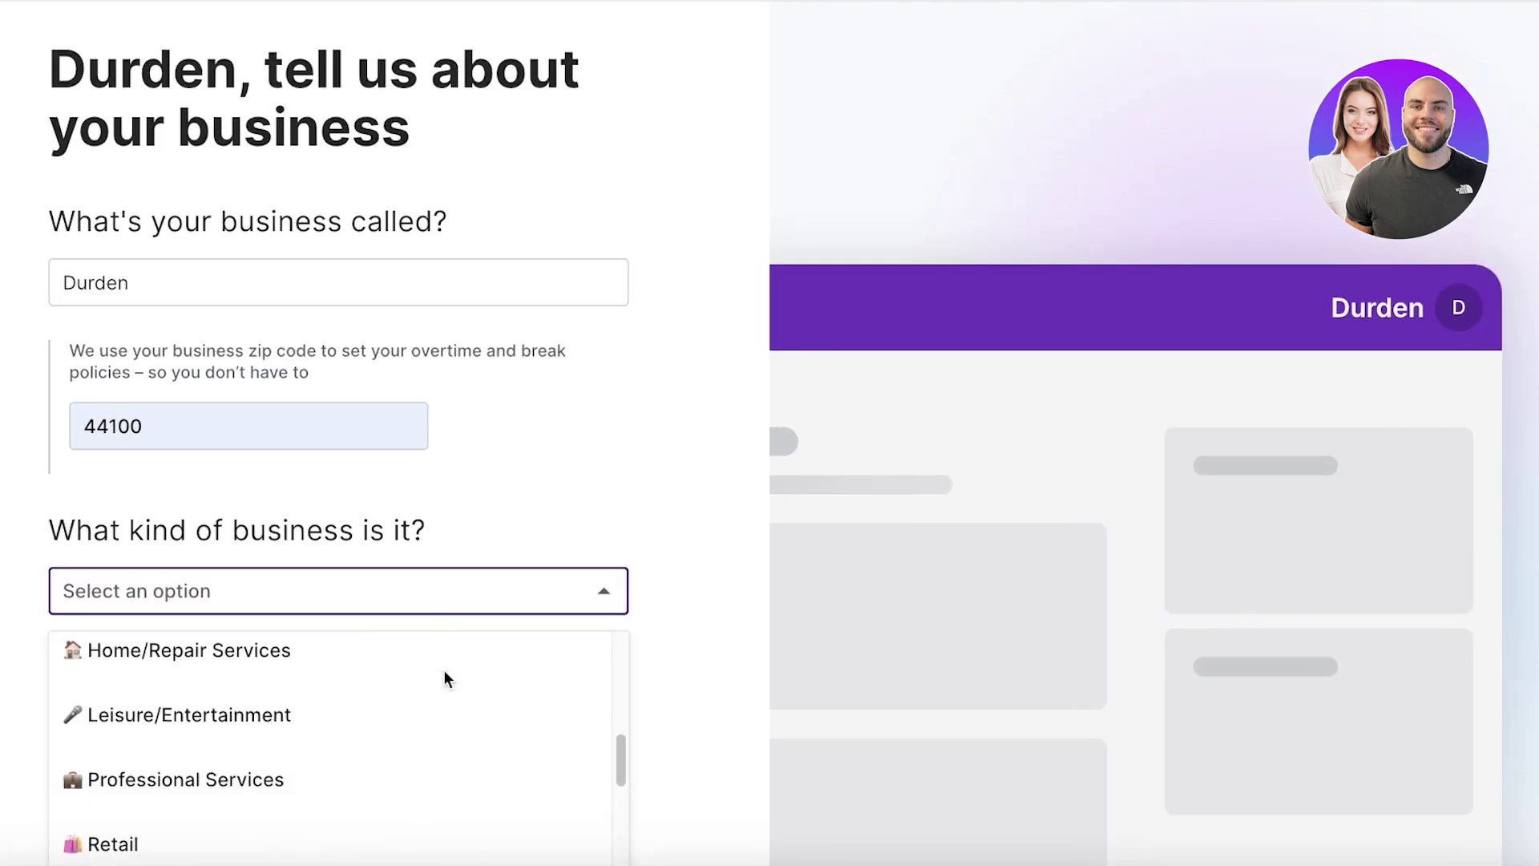
{"action": "scroll", "coordinate": [316, 807], "scroll_direction": "down", "scroll_amount": 3}
{"action": "left_click", "coordinate": [313, 685]}
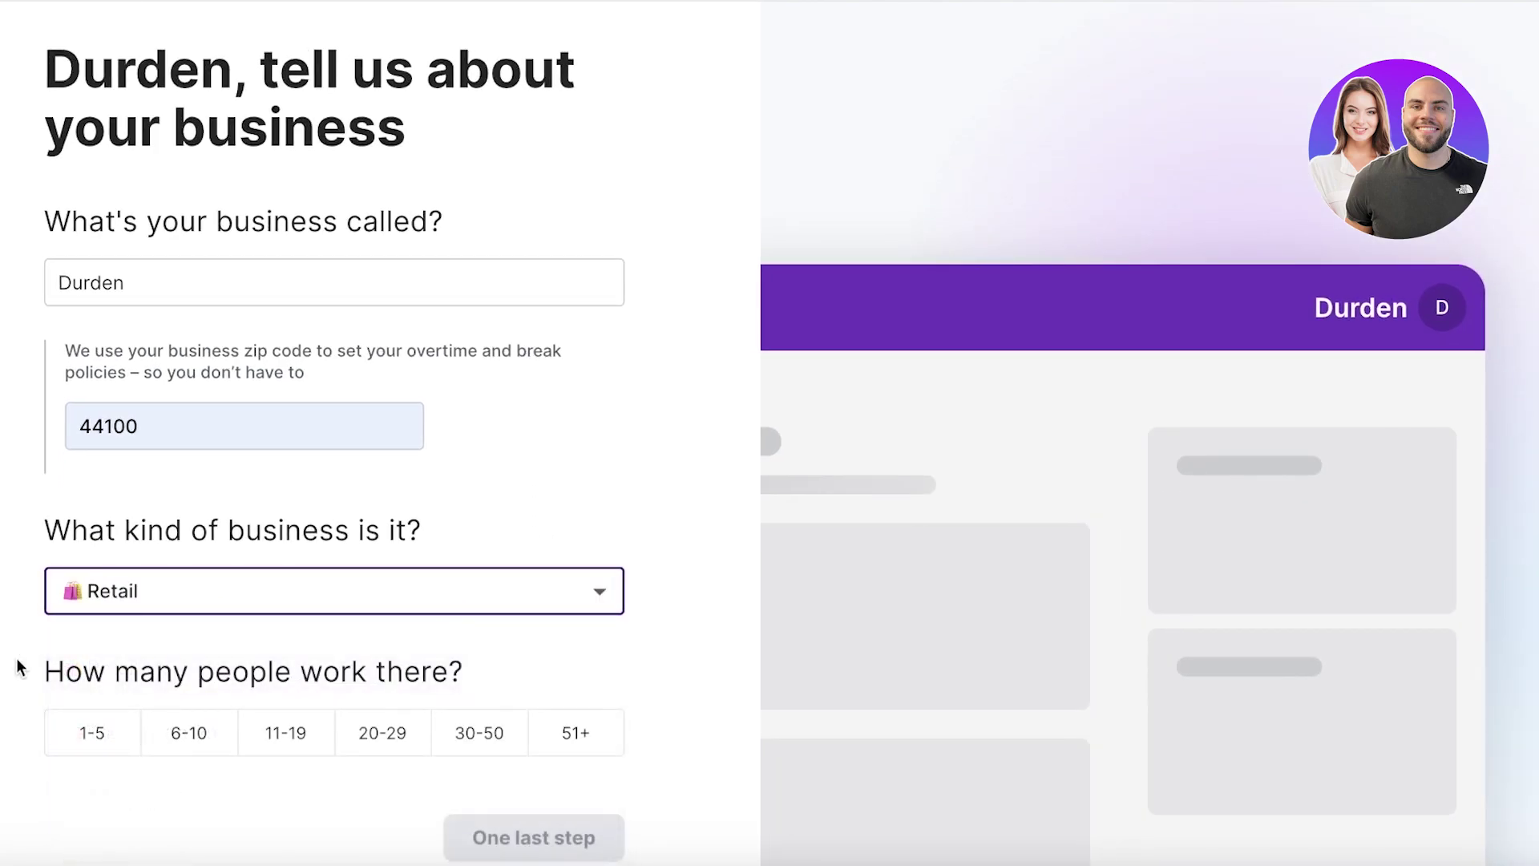
{"action": "left_click", "coordinate": [80, 732]}
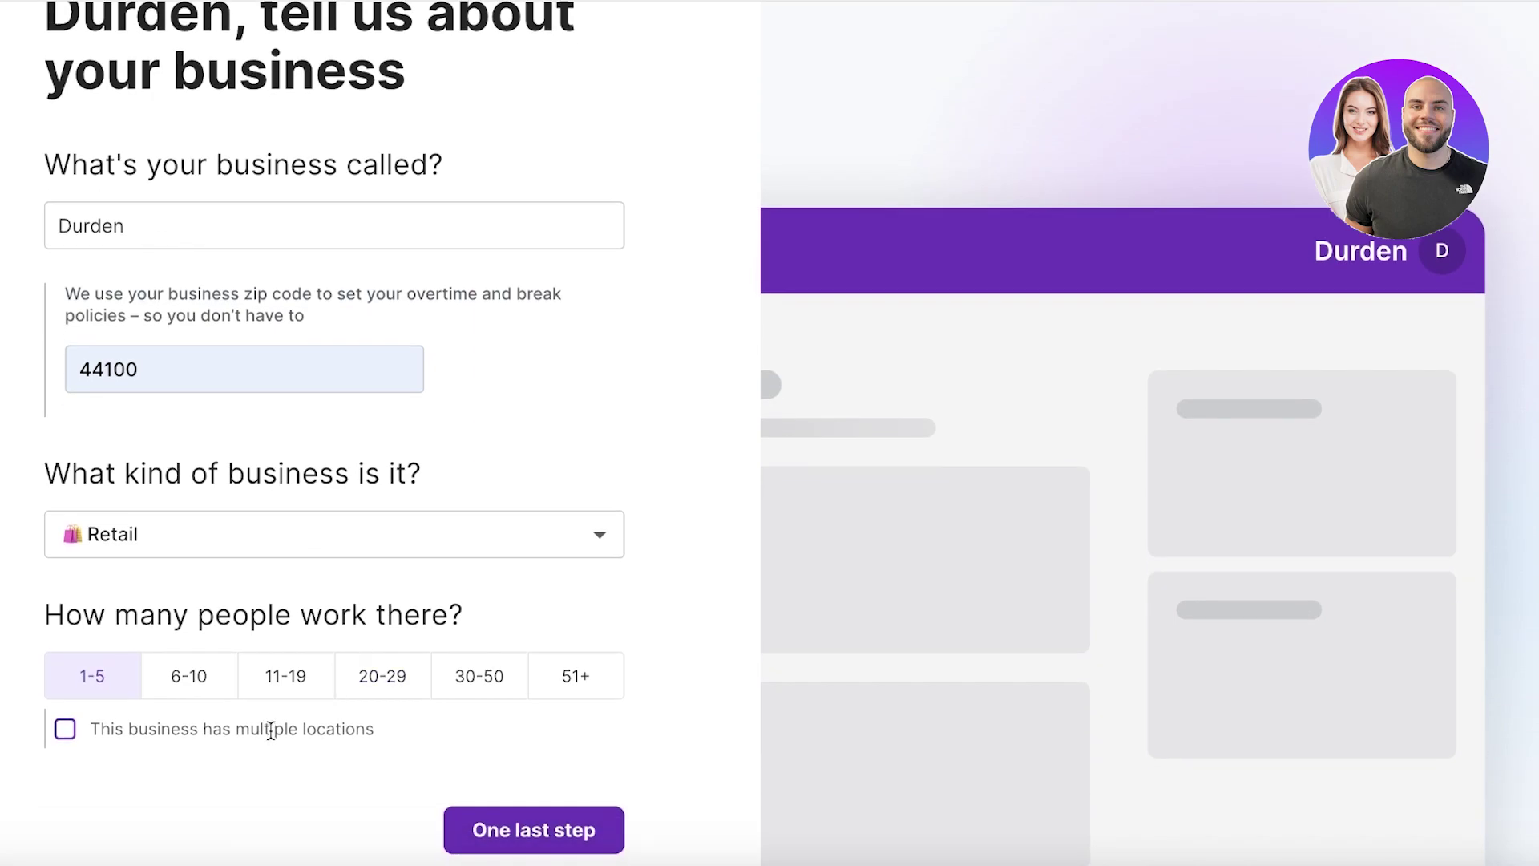
{"action": "left_click", "coordinate": [517, 831]}
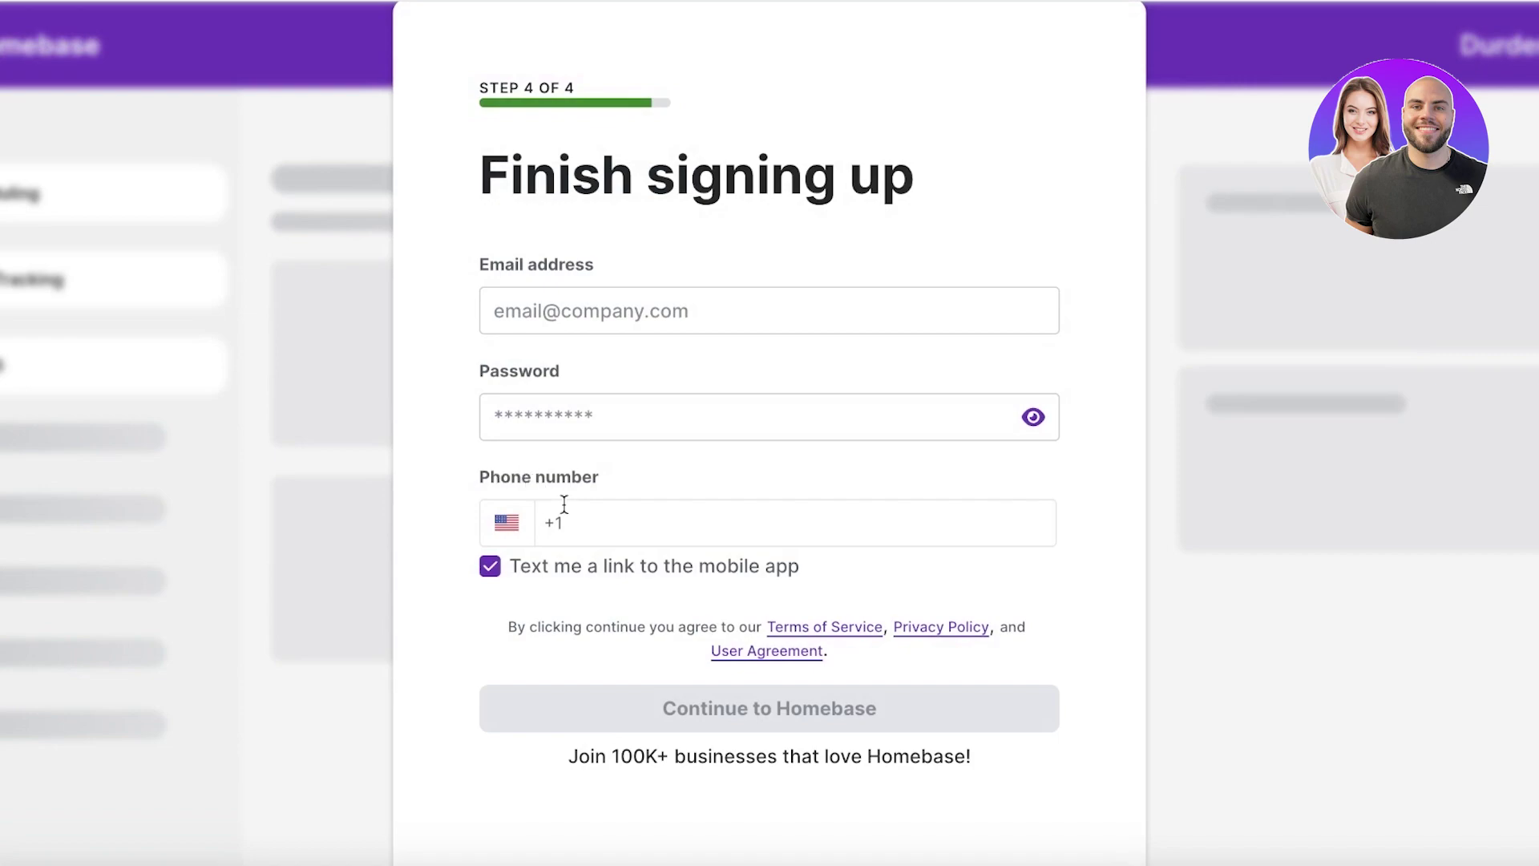
Step: Fill the account e-mail from saved browser entries and proceed past the password to finish signup
{"action": "left_click", "coordinate": [539, 328]}
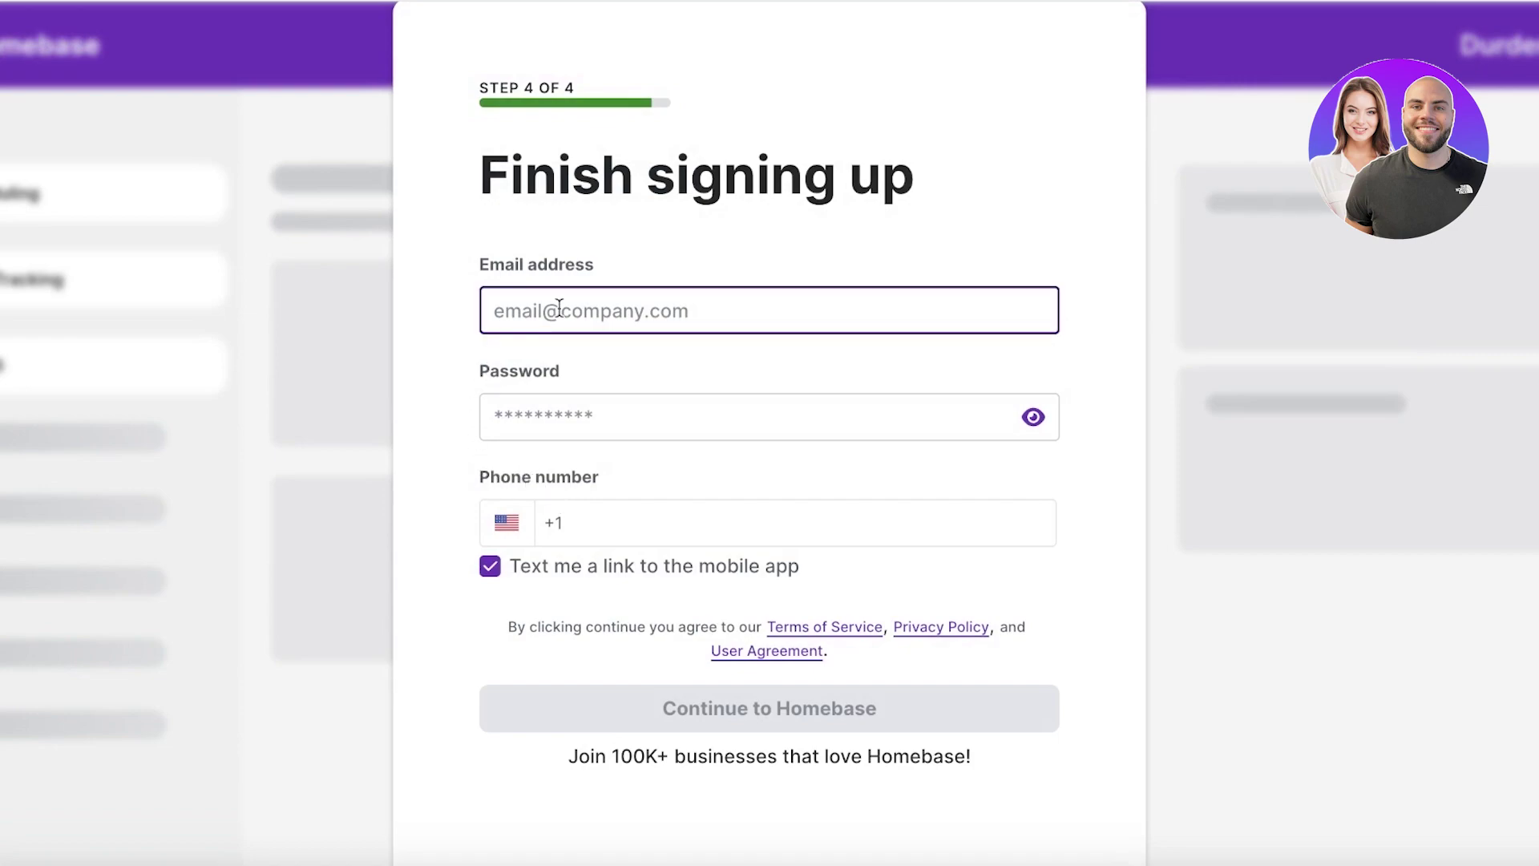
{"action": "left_click", "coordinate": [559, 306]}
{"action": "left_click", "coordinate": [633, 356]}
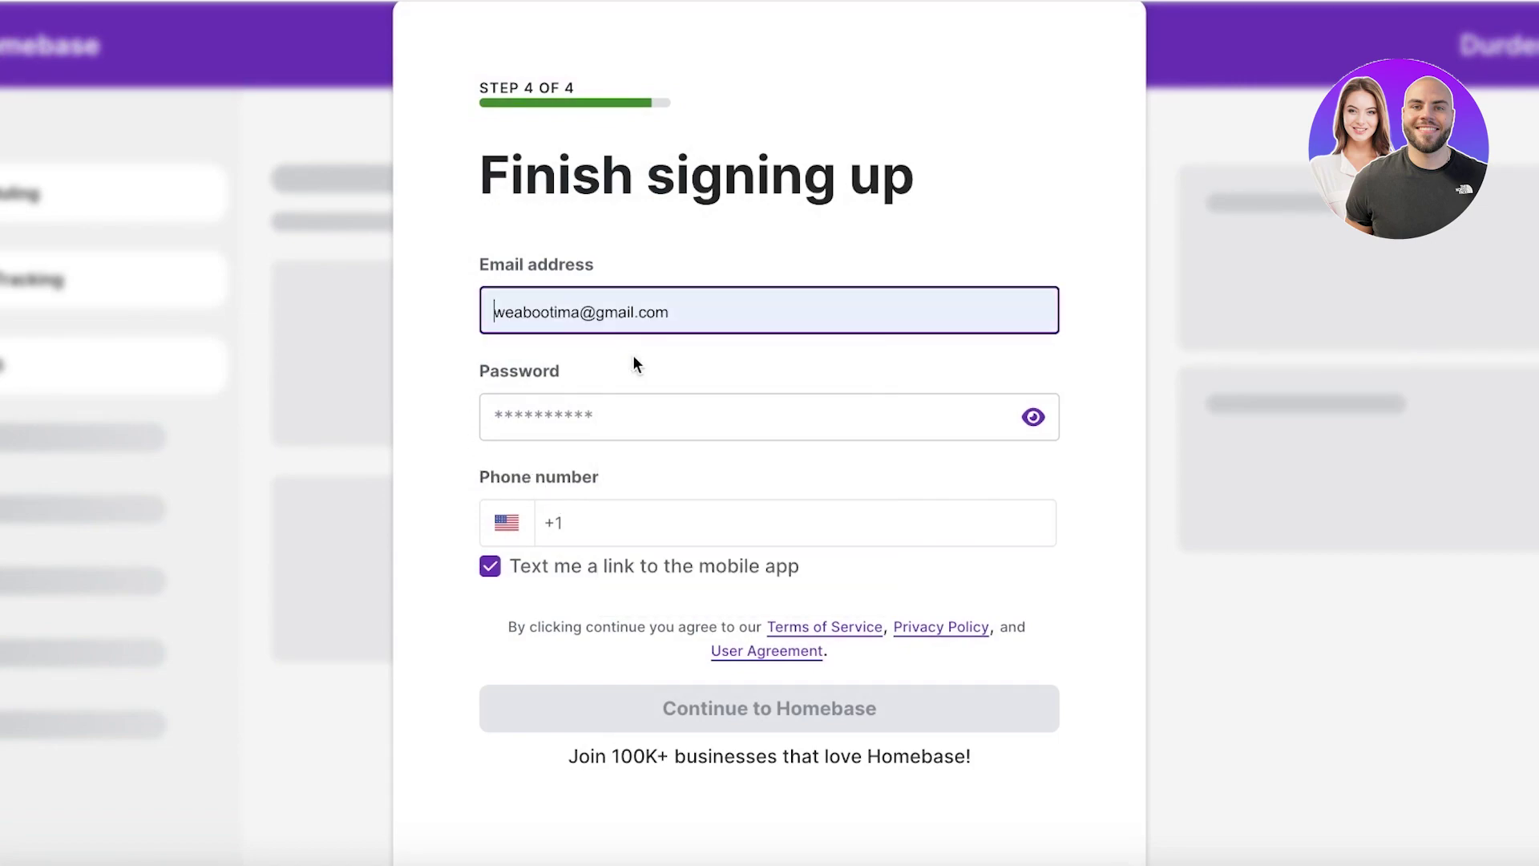
{"action": "left_click", "coordinate": [635, 416]}
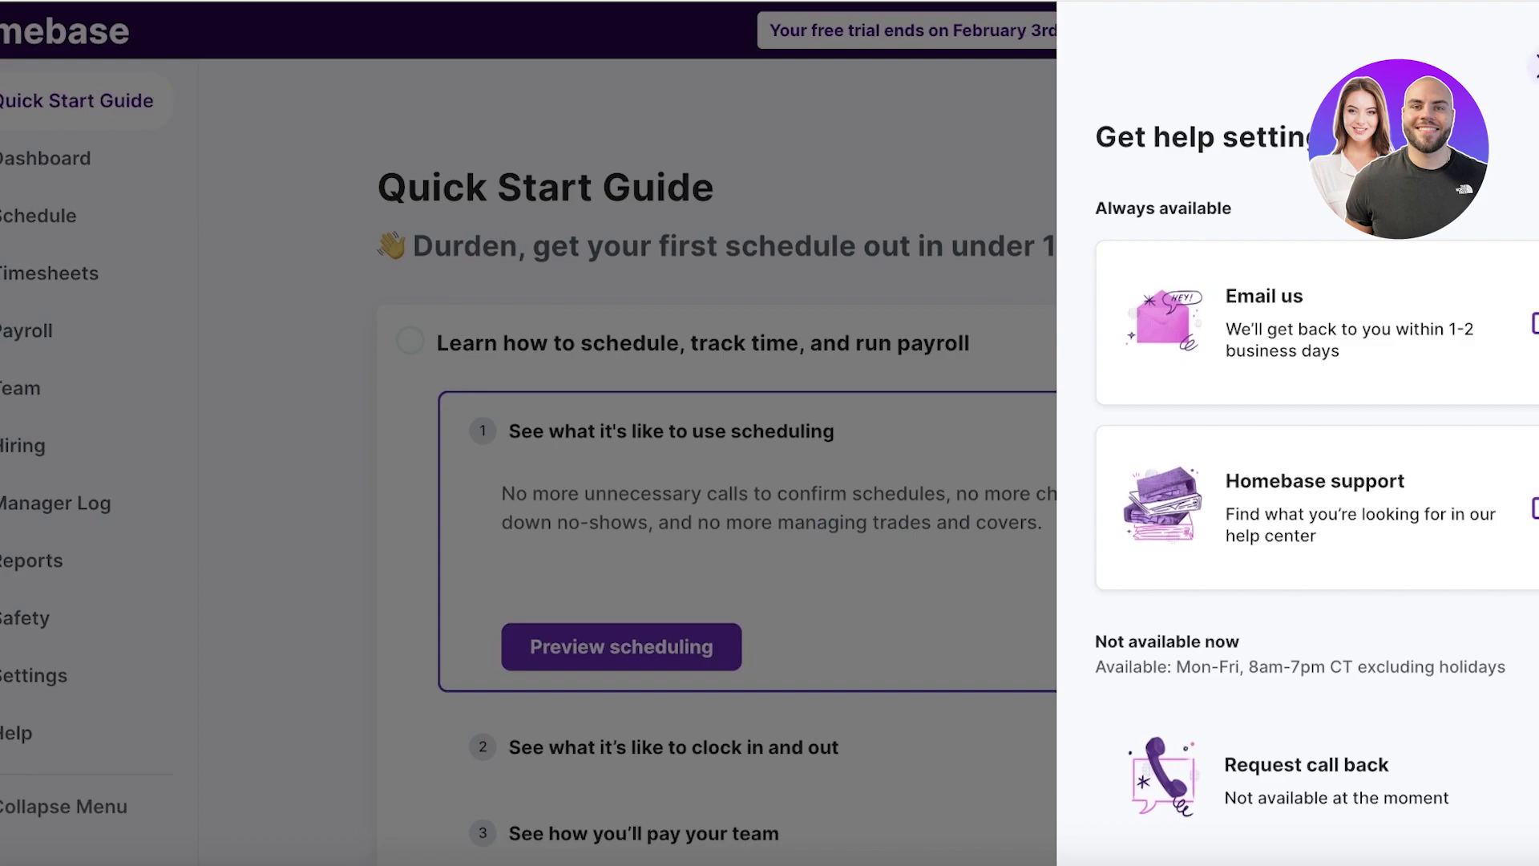
Step: Close the help panel and preview scheduling from the pretend employee's side via the Quick Start Guide
{"action": "left_click", "coordinate": [1533, 74]}
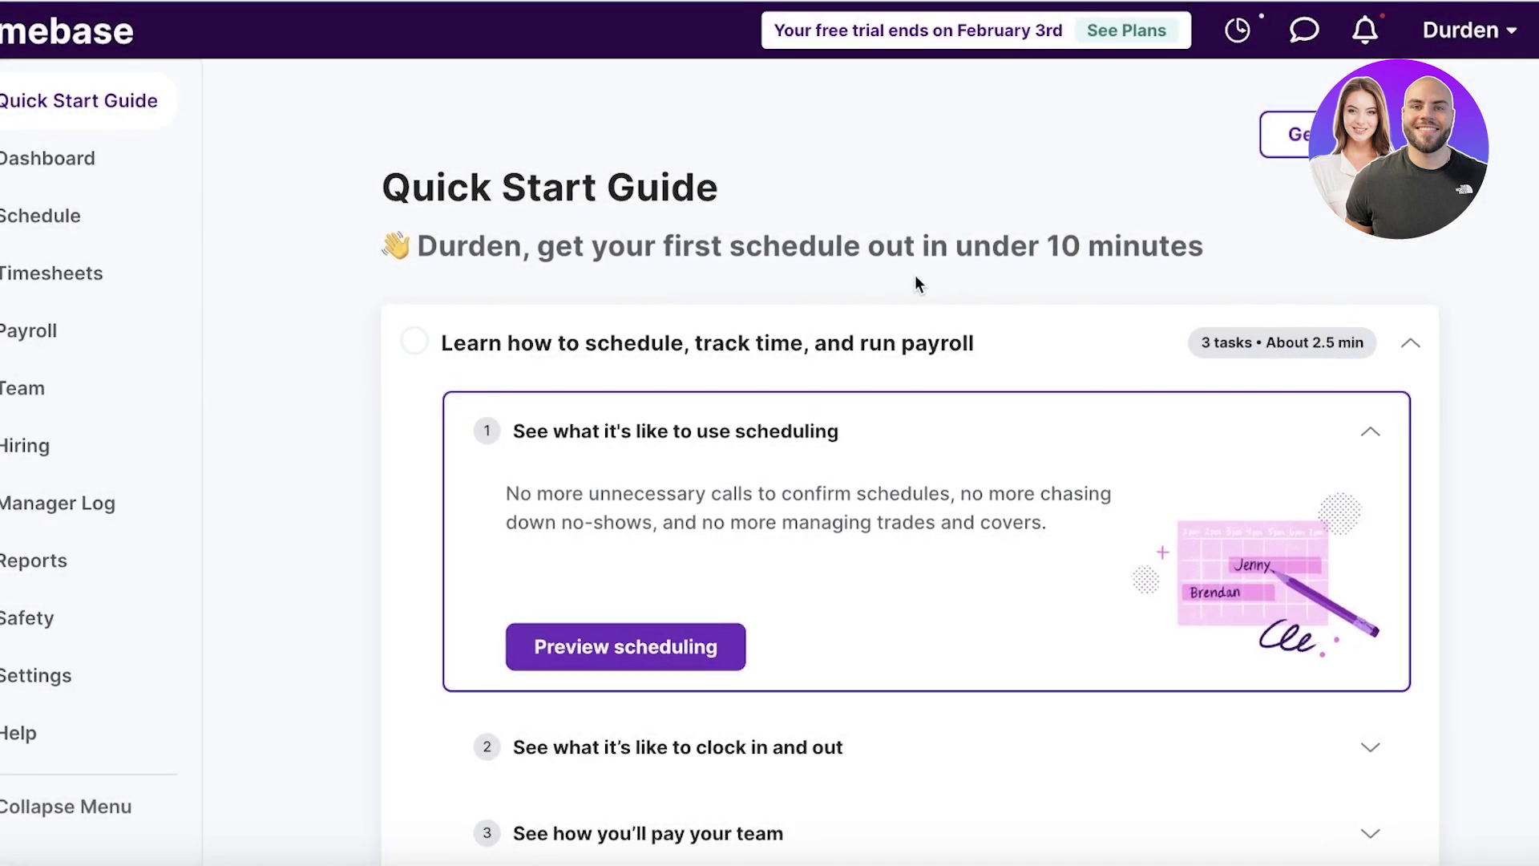
{"action": "left_click", "coordinate": [142, 107]}
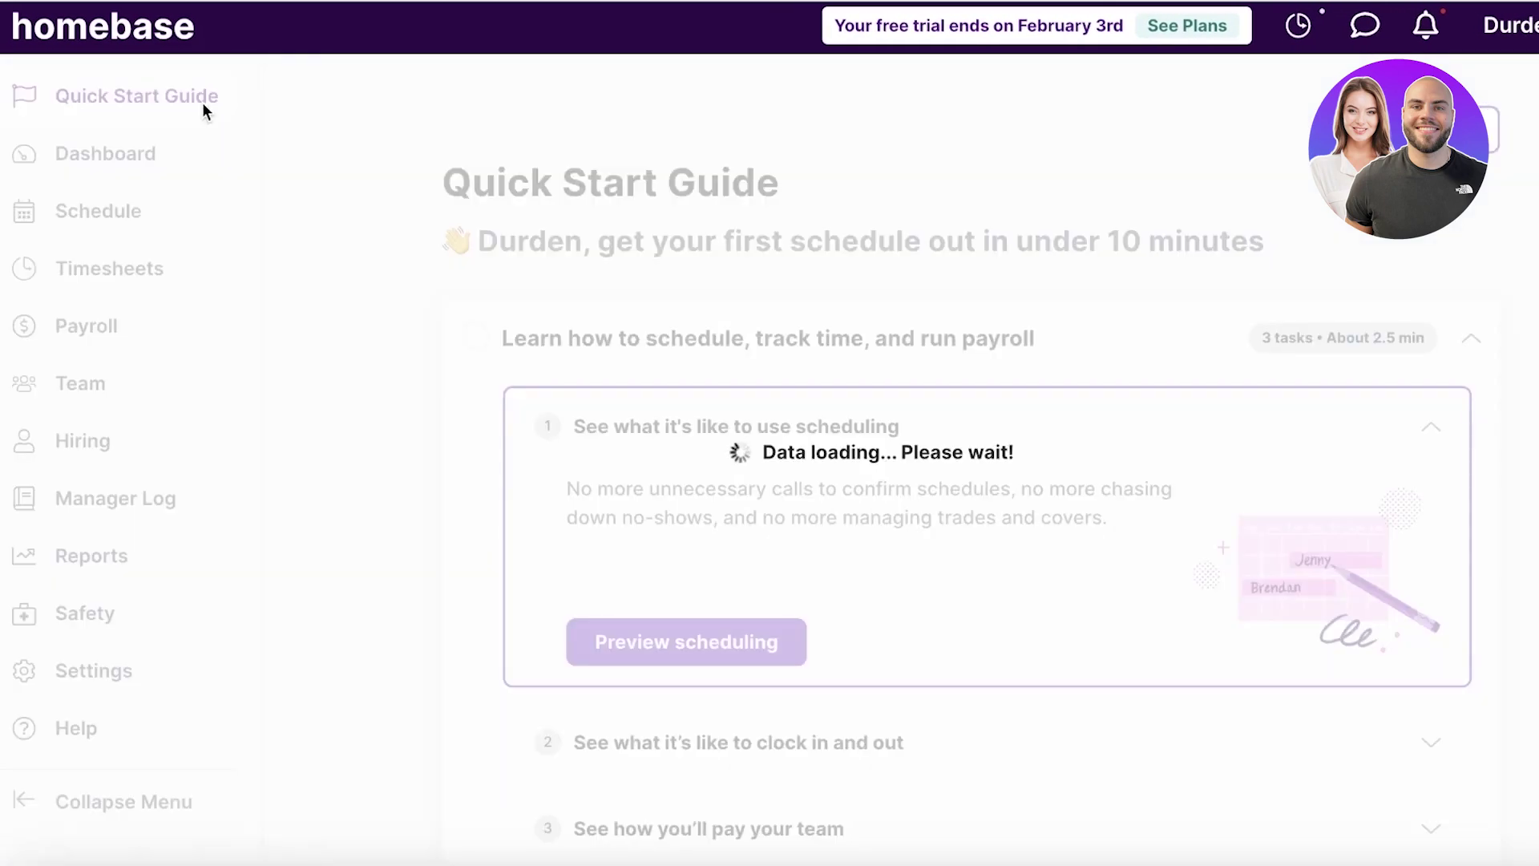
{"action": "scroll", "coordinate": [793, 122], "scroll_direction": "down", "scroll_amount": 3}
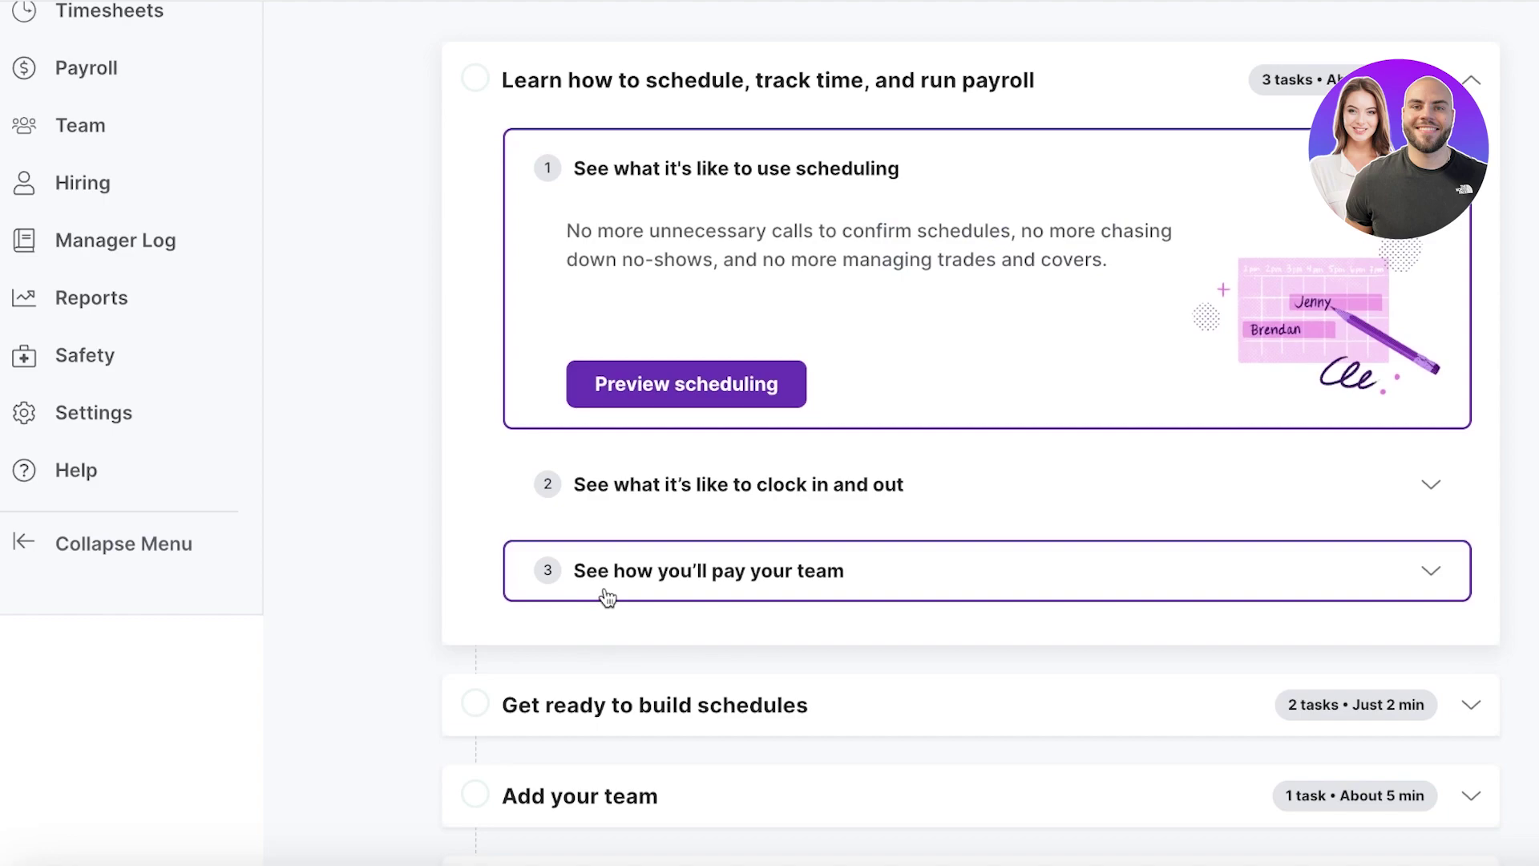
{"action": "scroll", "coordinate": [343, 446], "scroll_direction": "up", "scroll_amount": 3}
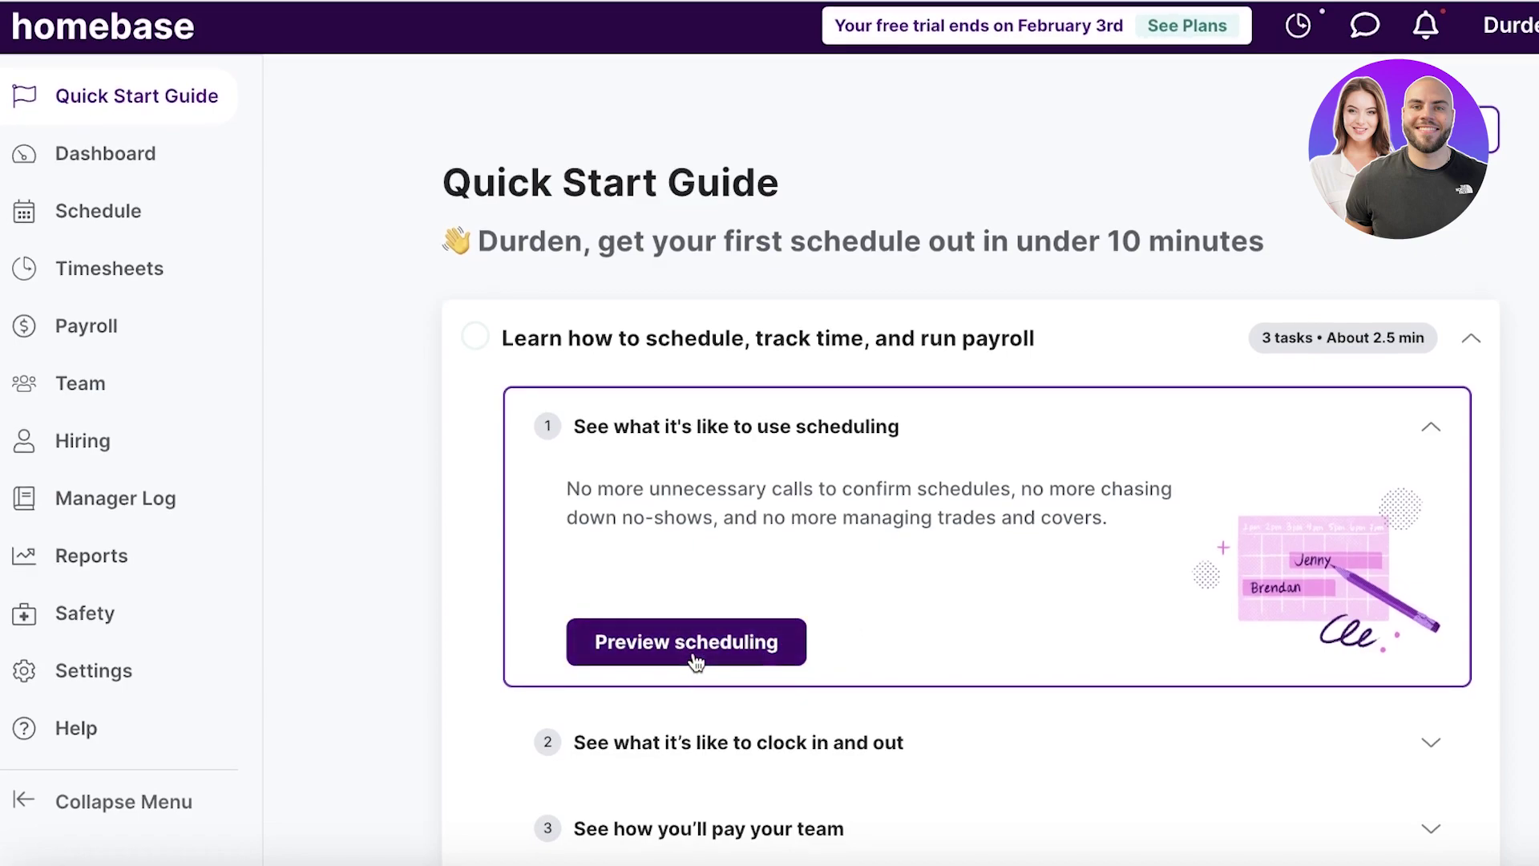
{"action": "left_click", "coordinate": [694, 659]}
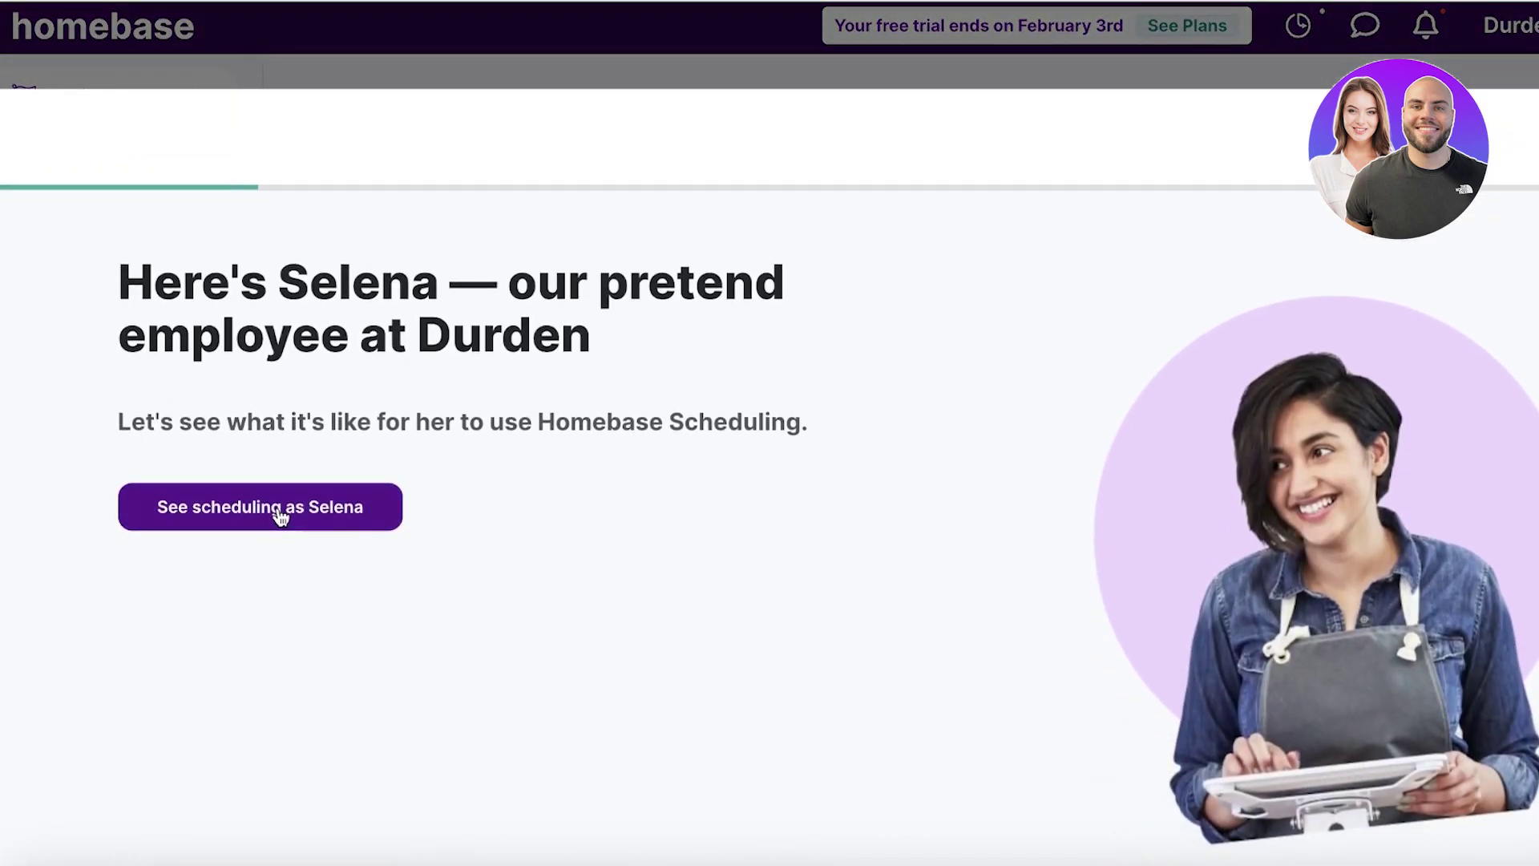
{"action": "left_click", "coordinate": [279, 512]}
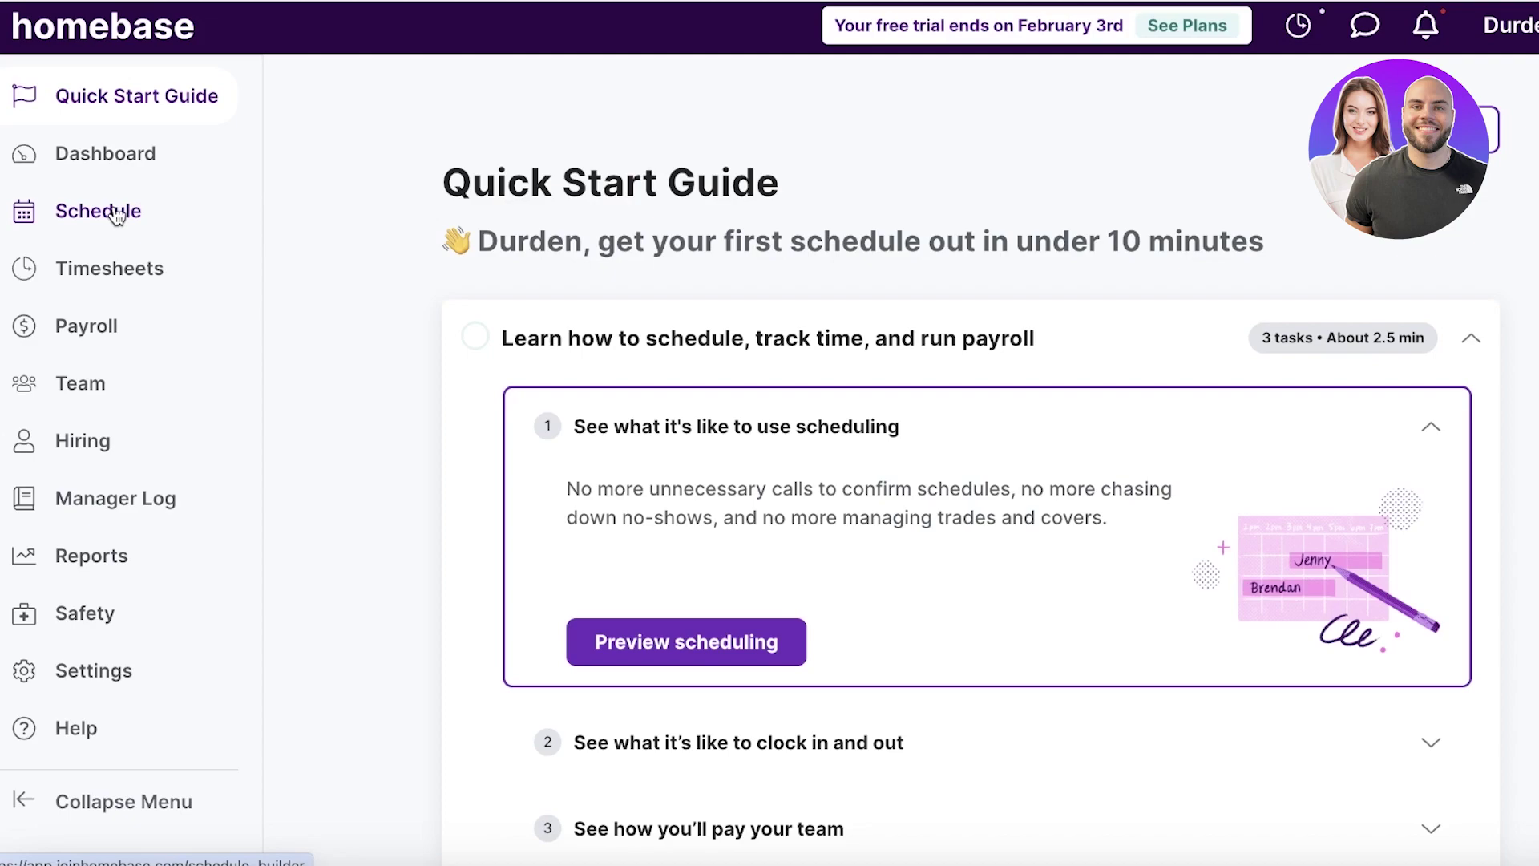
Step: View the Jan 15–21 weekly schedule and check, then dismiss, the Auto-Schedule promotion
{"action": "left_click", "coordinate": [112, 212]}
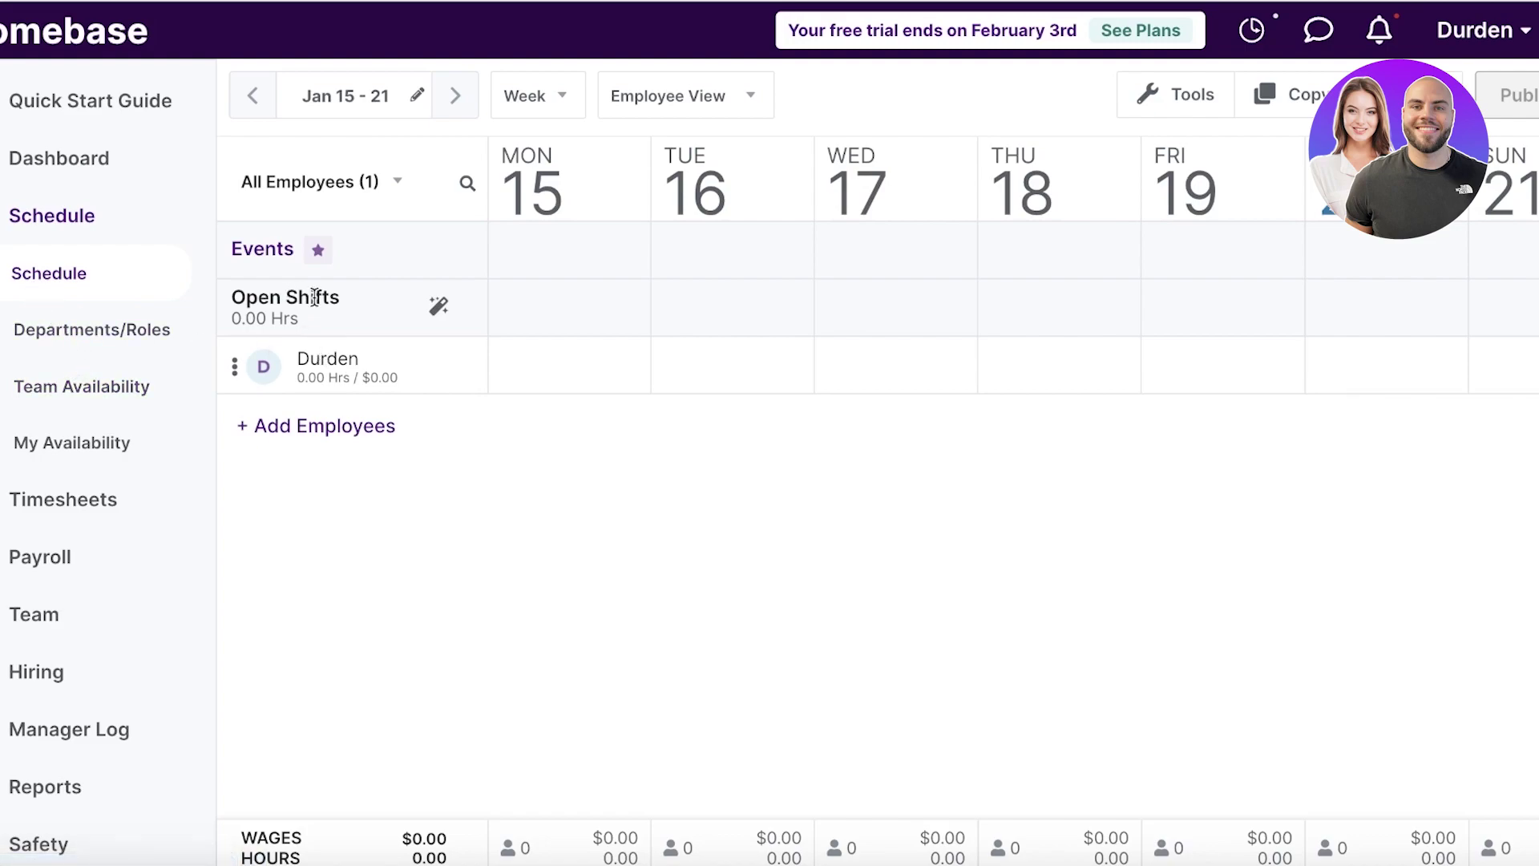
{"action": "left_click", "coordinate": [440, 309]}
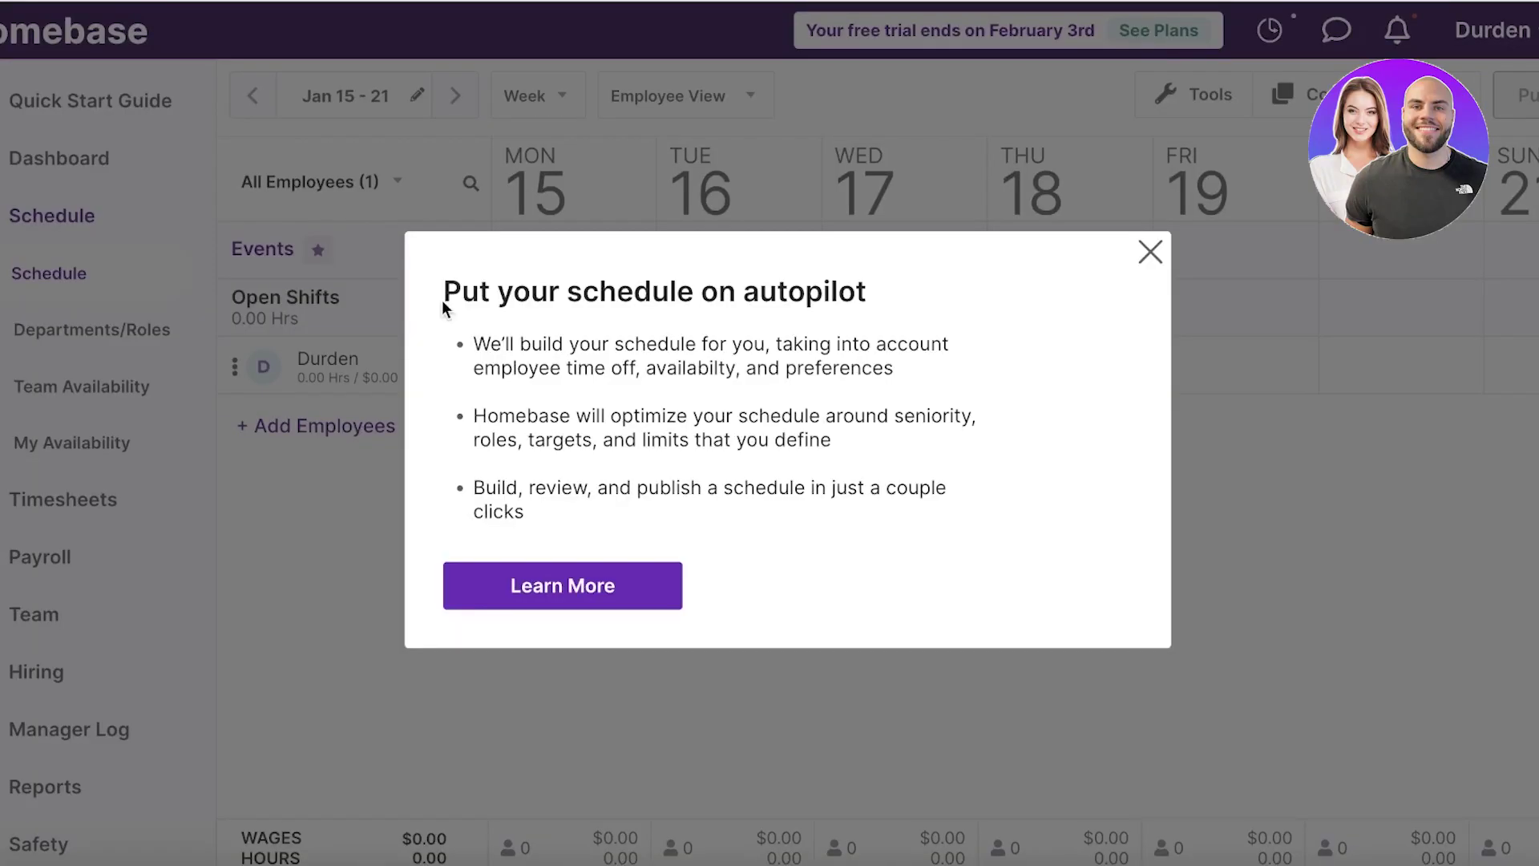
{"action": "left_click", "coordinate": [399, 355]}
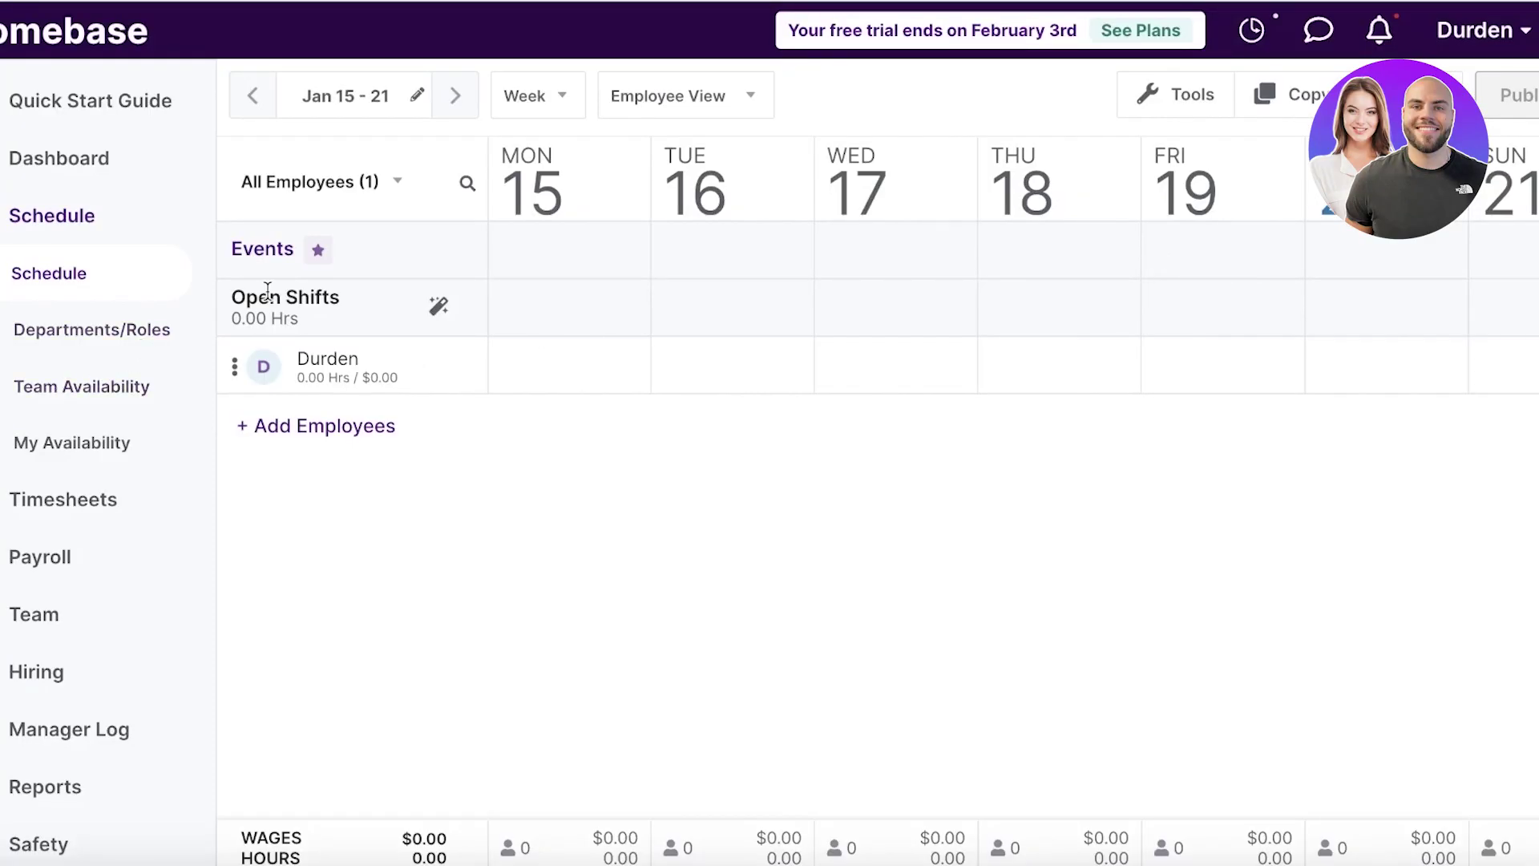
Step: Review Team Availability, then return to the Schedule section
{"action": "left_click", "coordinate": [66, 392]}
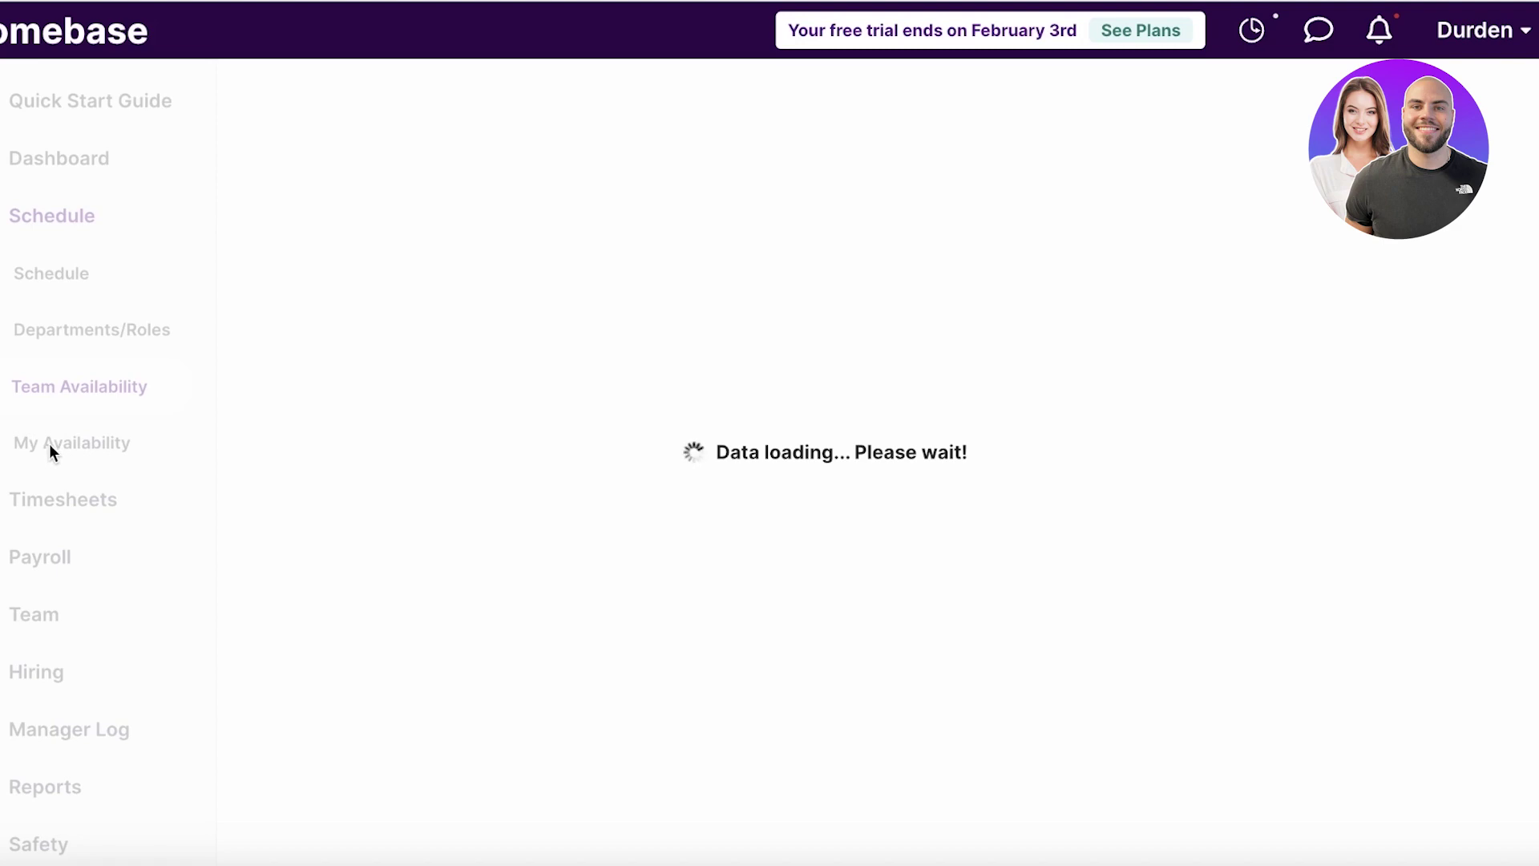
{"action": "scroll", "coordinate": [29, 444], "scroll_direction": "down", "scroll_amount": 3}
{"action": "scroll", "coordinate": [27, 441], "scroll_direction": "up", "scroll_amount": 3}
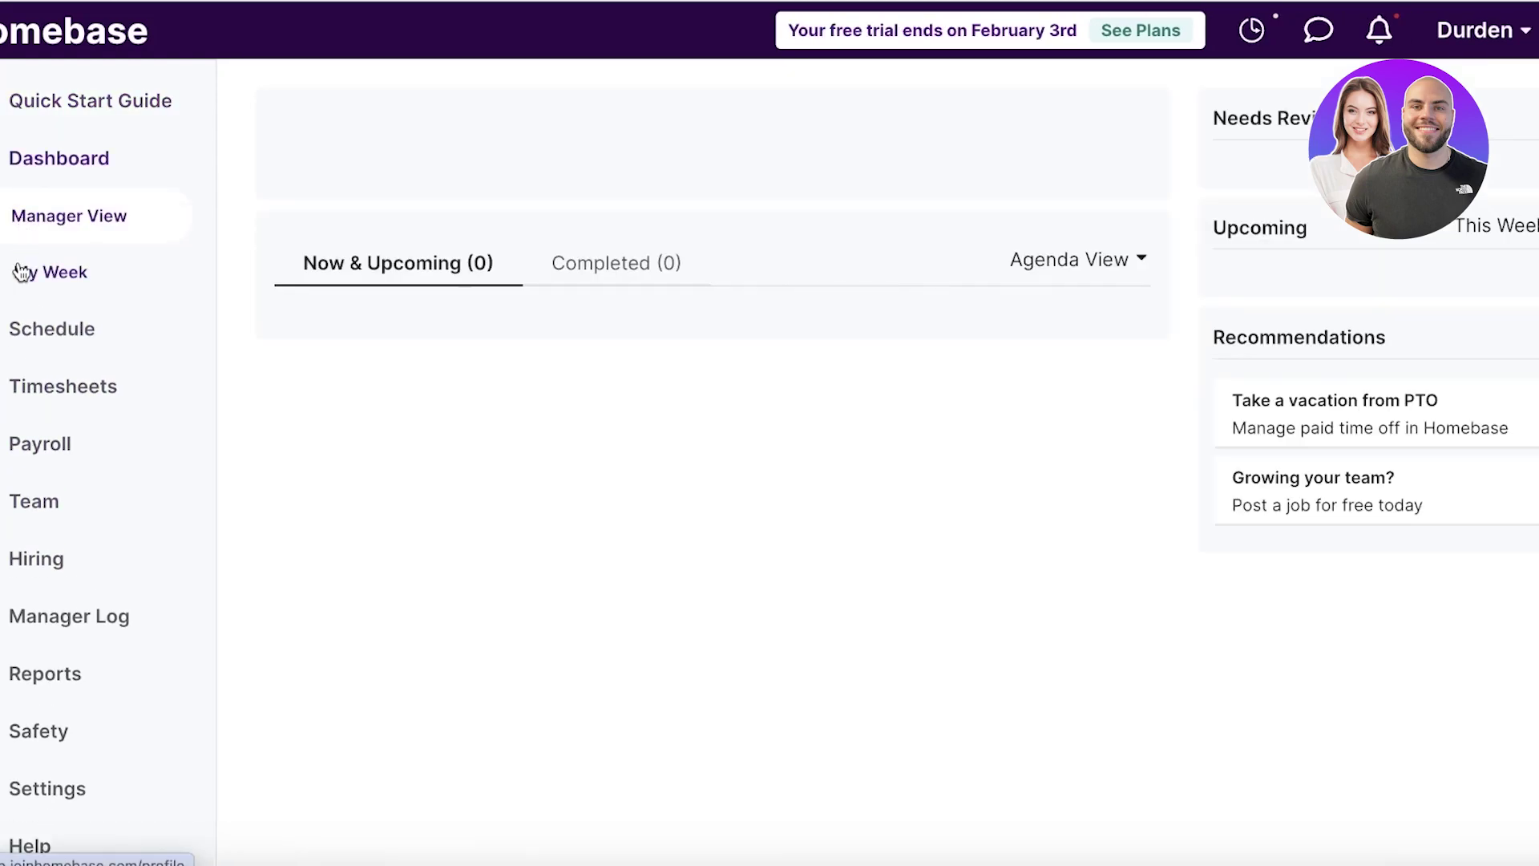
{"action": "left_click", "coordinate": [20, 326]}
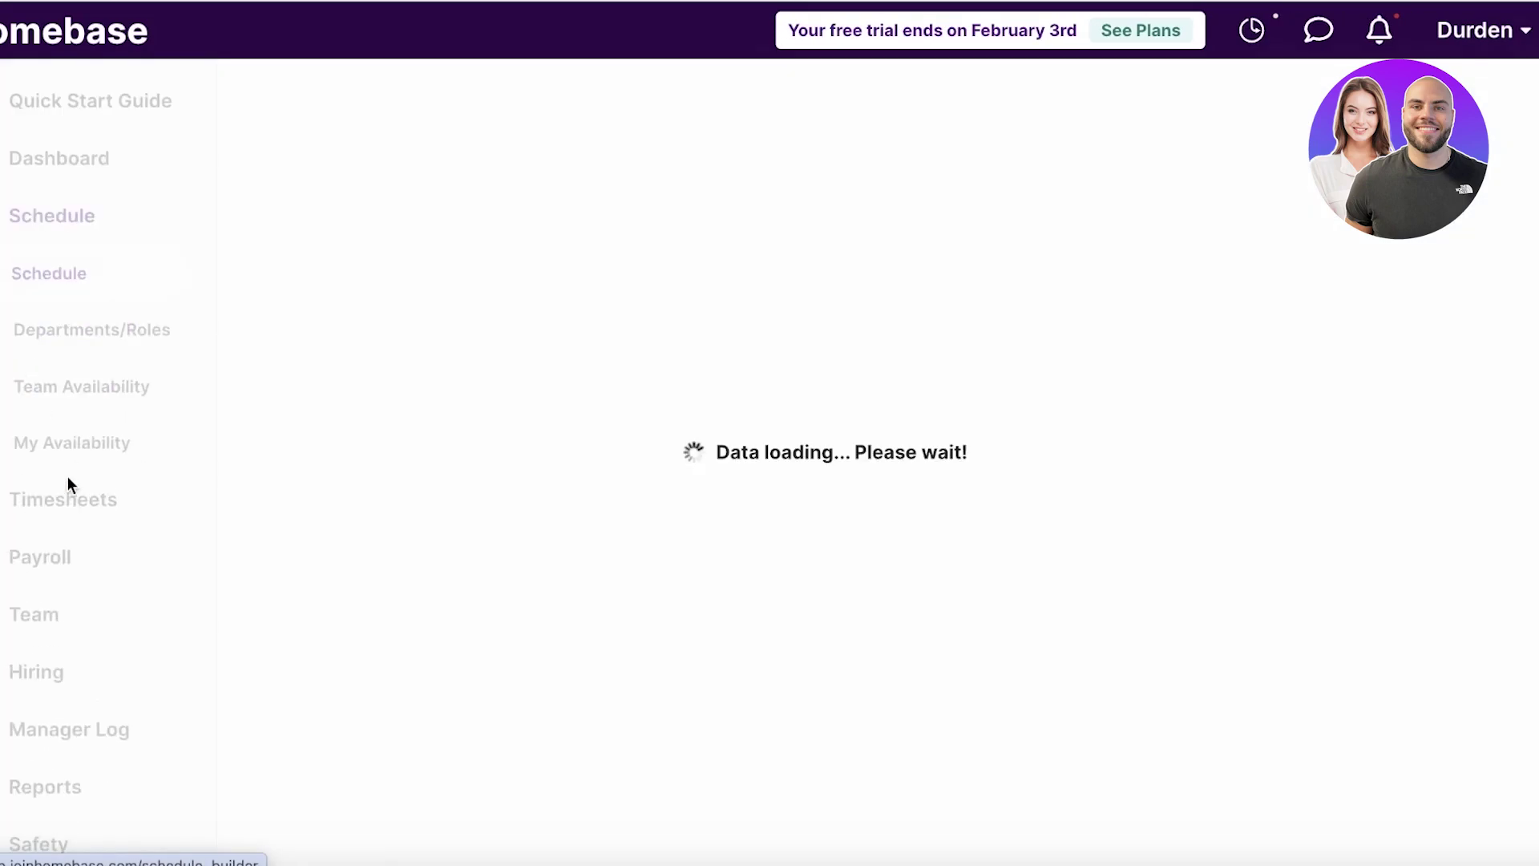
Step: Create a new My Availability schedule effective 01/20/2024
{"action": "left_click", "coordinate": [48, 436]}
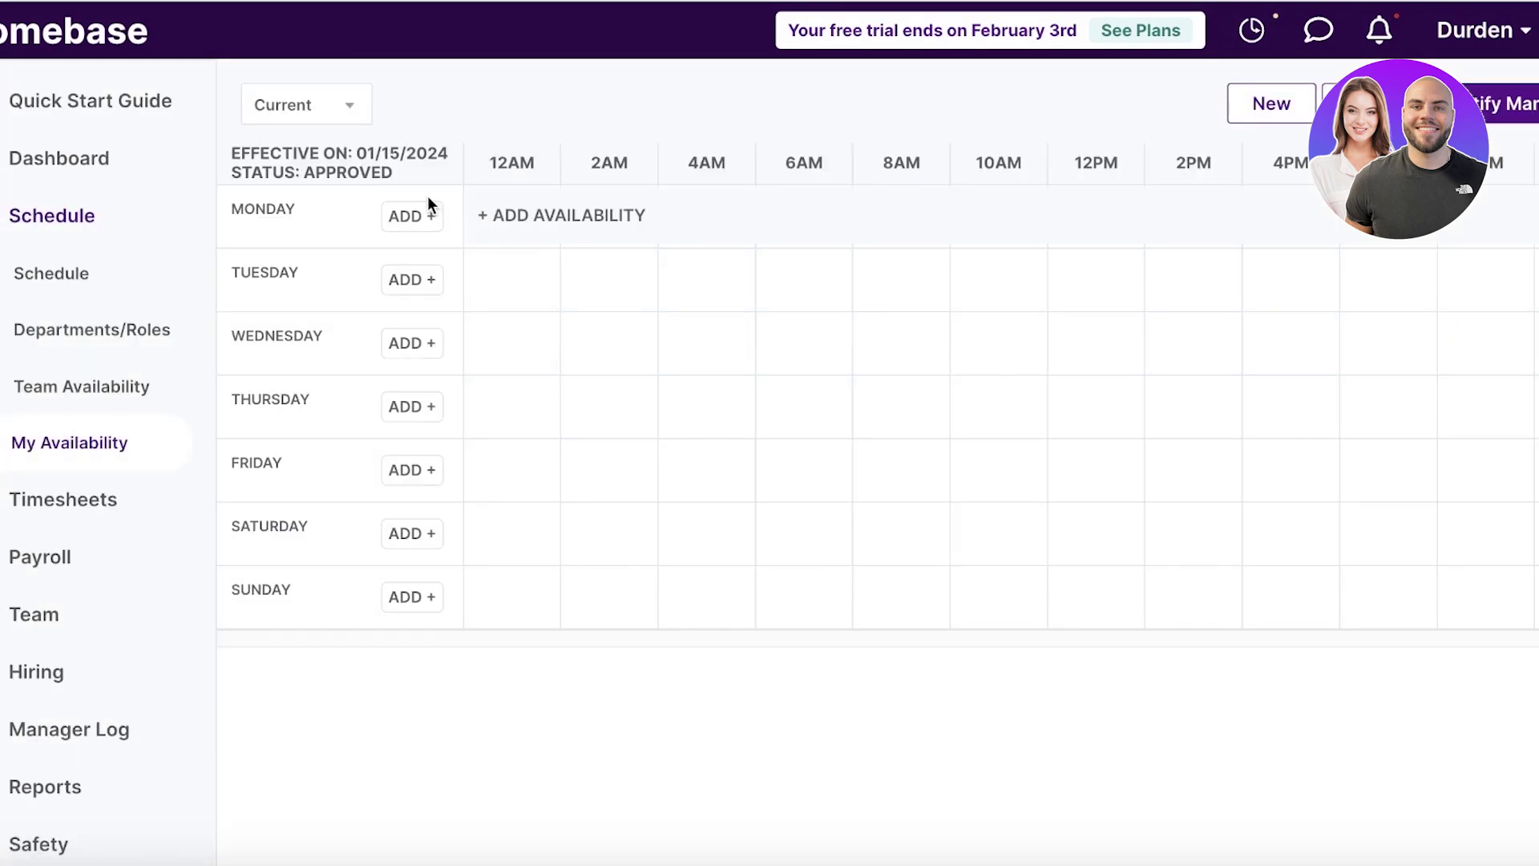
{"action": "left_click", "coordinate": [1262, 112]}
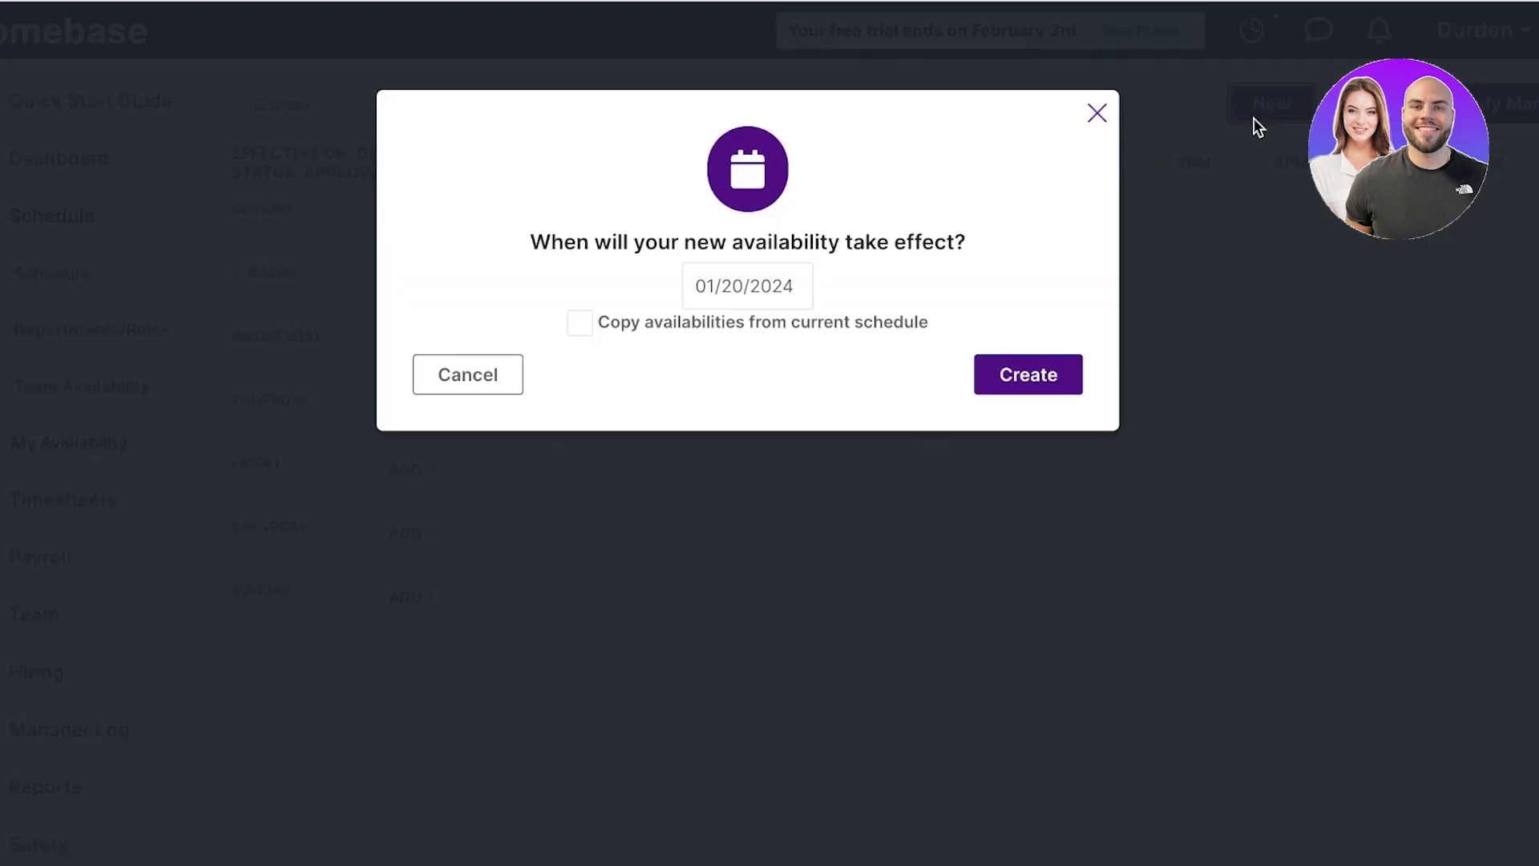
{"action": "left_click", "coordinate": [728, 286]}
{"action": "left_click", "coordinate": [944, 282]}
{"action": "left_click", "coordinate": [994, 387]}
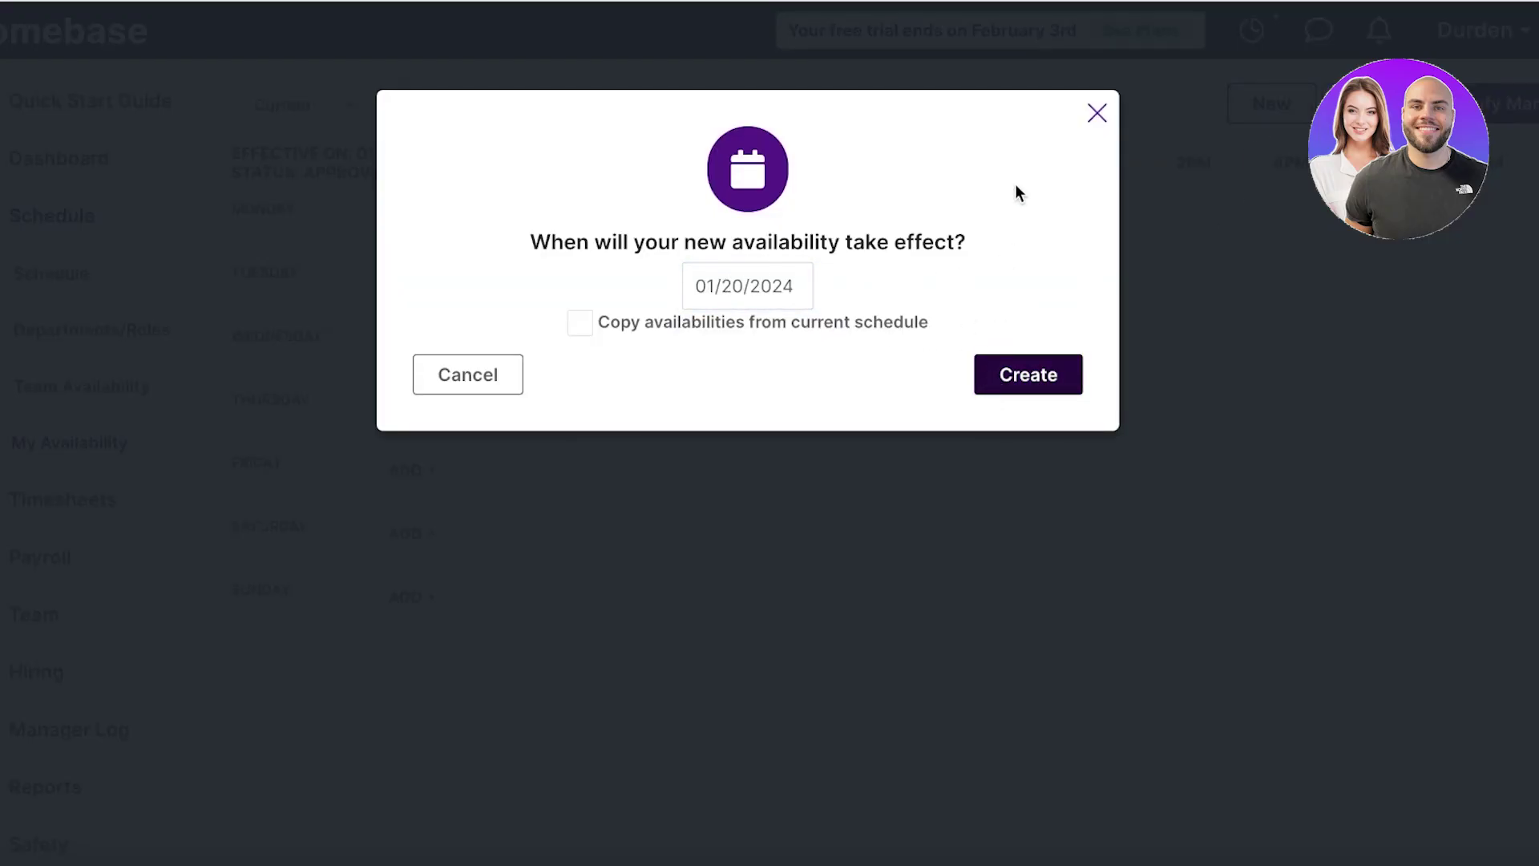
{"action": "left_click", "coordinate": [983, 384]}
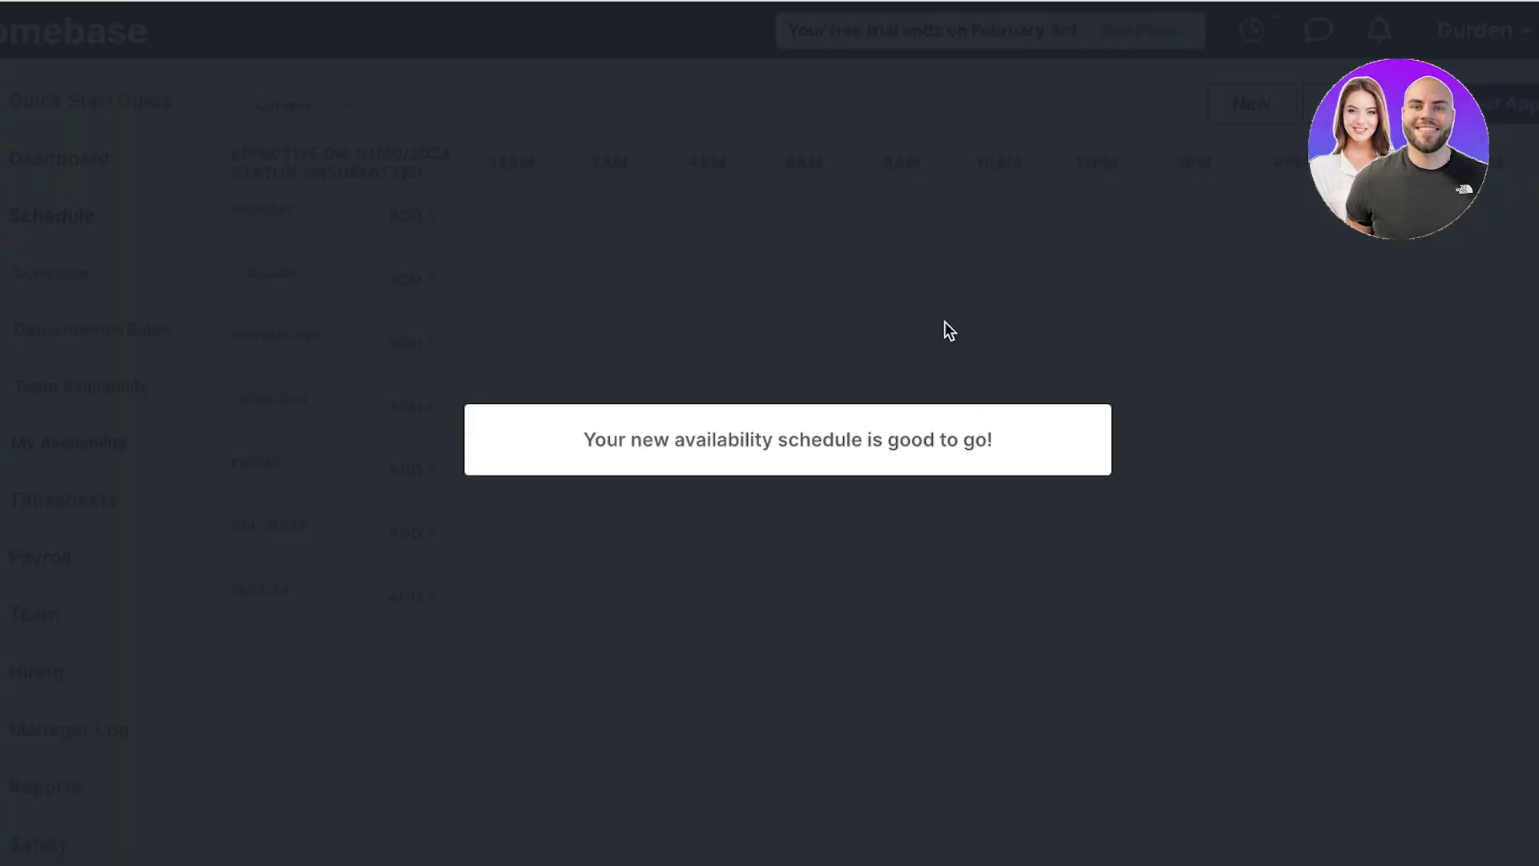
{"action": "mouse_move", "coordinate": [419, 218]}
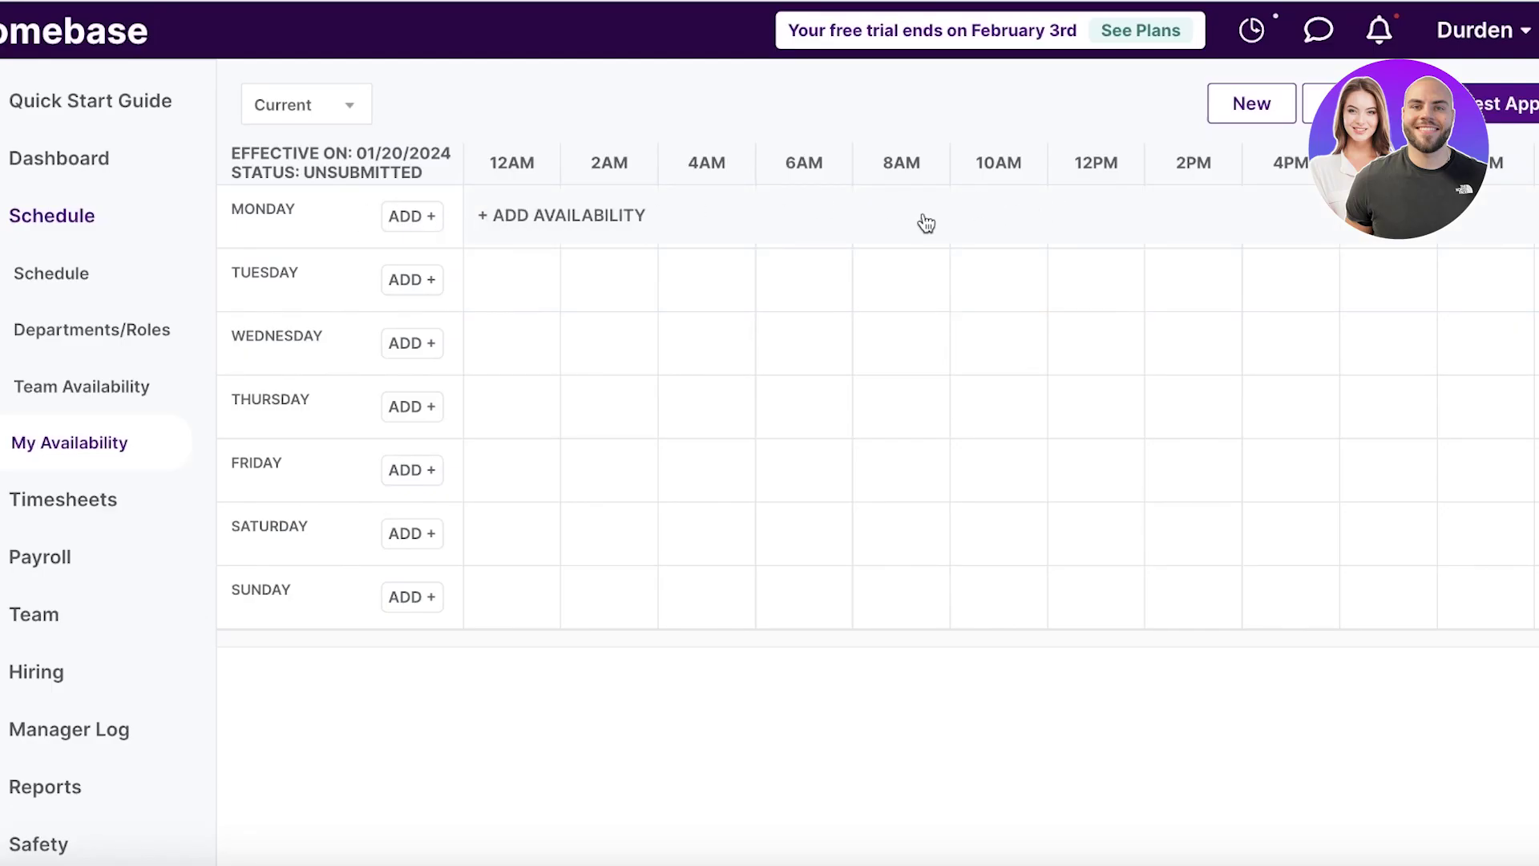
Step: Add a Monday availability block from 9:00 AM to 5:00 PM applied to Durden only
{"action": "left_click", "coordinate": [434, 223]}
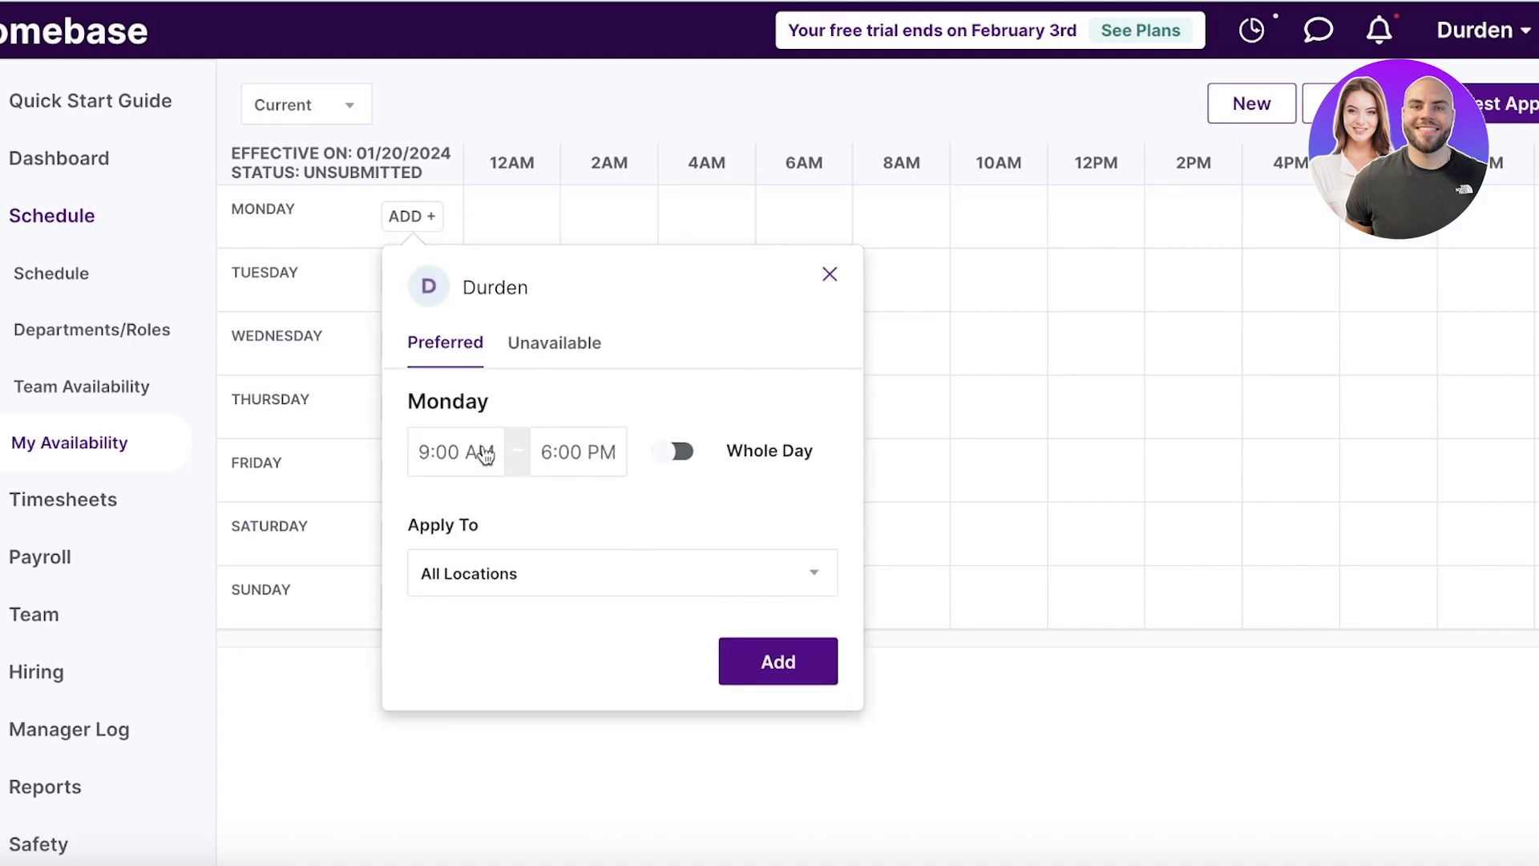
{"action": "left_click", "coordinate": [541, 453]}
{"action": "scroll", "coordinate": [590, 553], "scroll_direction": "up", "scroll_amount": 5}
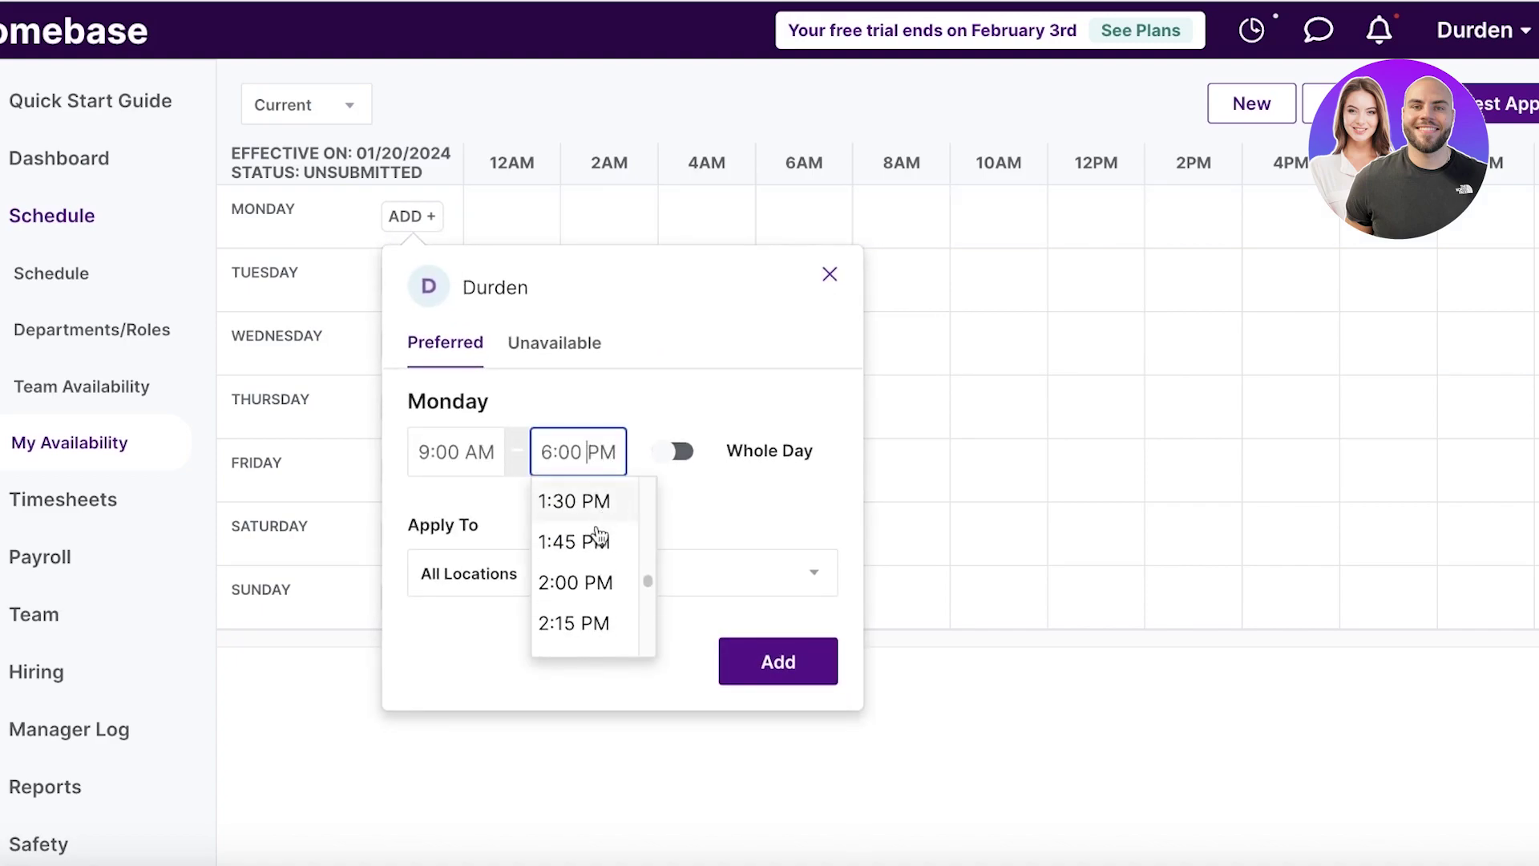
{"action": "scroll", "coordinate": [577, 577], "scroll_direction": "down", "scroll_amount": 1}
{"action": "scroll", "coordinate": [577, 580], "scroll_direction": "down", "scroll_amount": 1}
{"action": "scroll", "coordinate": [594, 570], "scroll_direction": "up", "scroll_amount": 1}
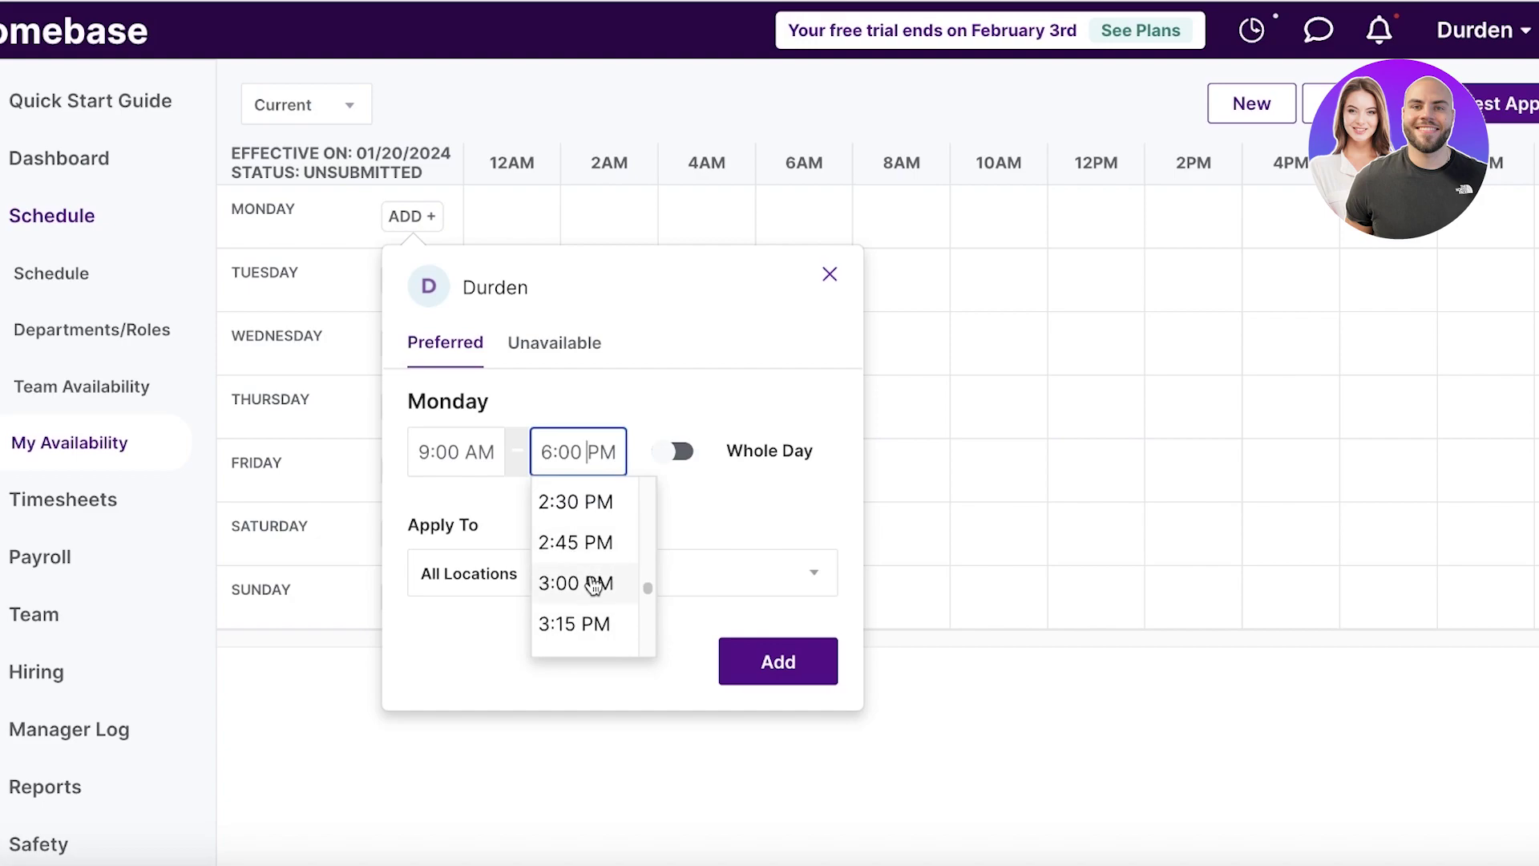
{"action": "scroll", "coordinate": [598, 574], "scroll_direction": "up", "scroll_amount": 2}
{"action": "scroll", "coordinate": [588, 508], "scroll_direction": "down", "scroll_amount": 10}
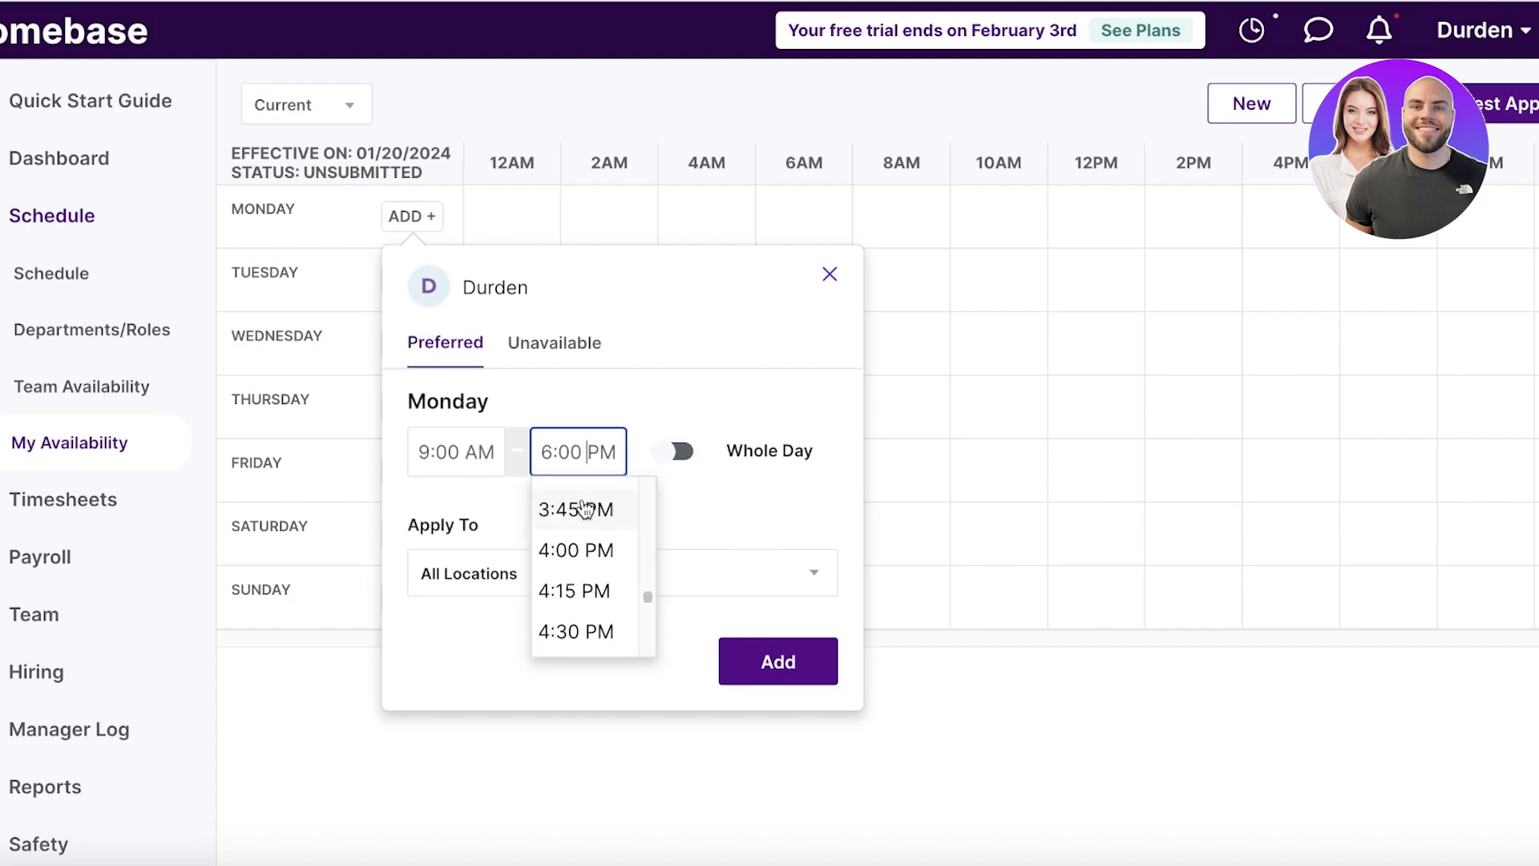
{"action": "left_click", "coordinate": [584, 577]}
{"action": "left_click", "coordinate": [481, 571]}
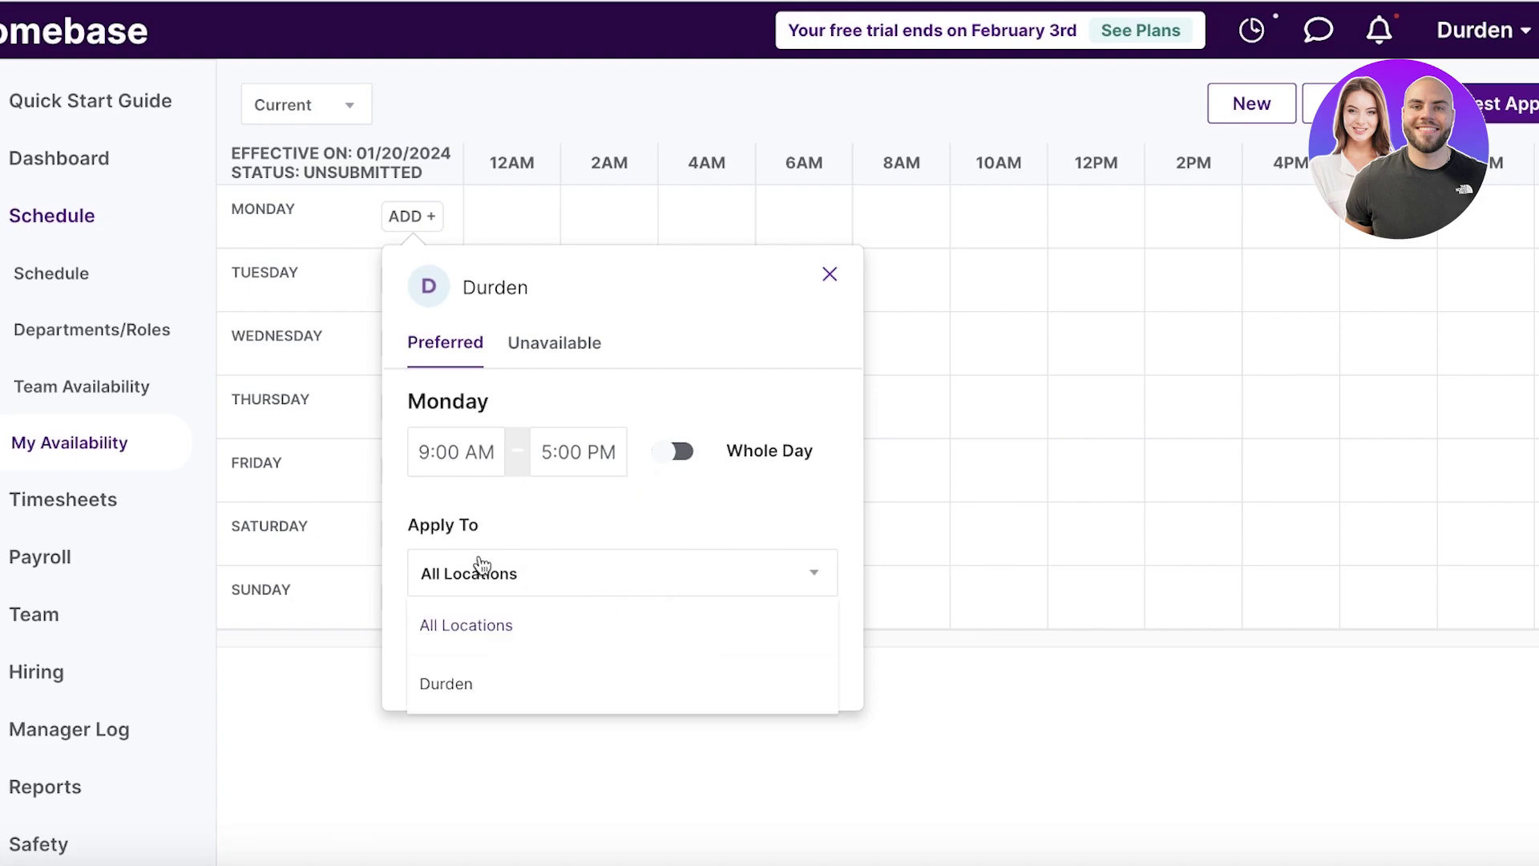
{"action": "left_click", "coordinate": [481, 694]}
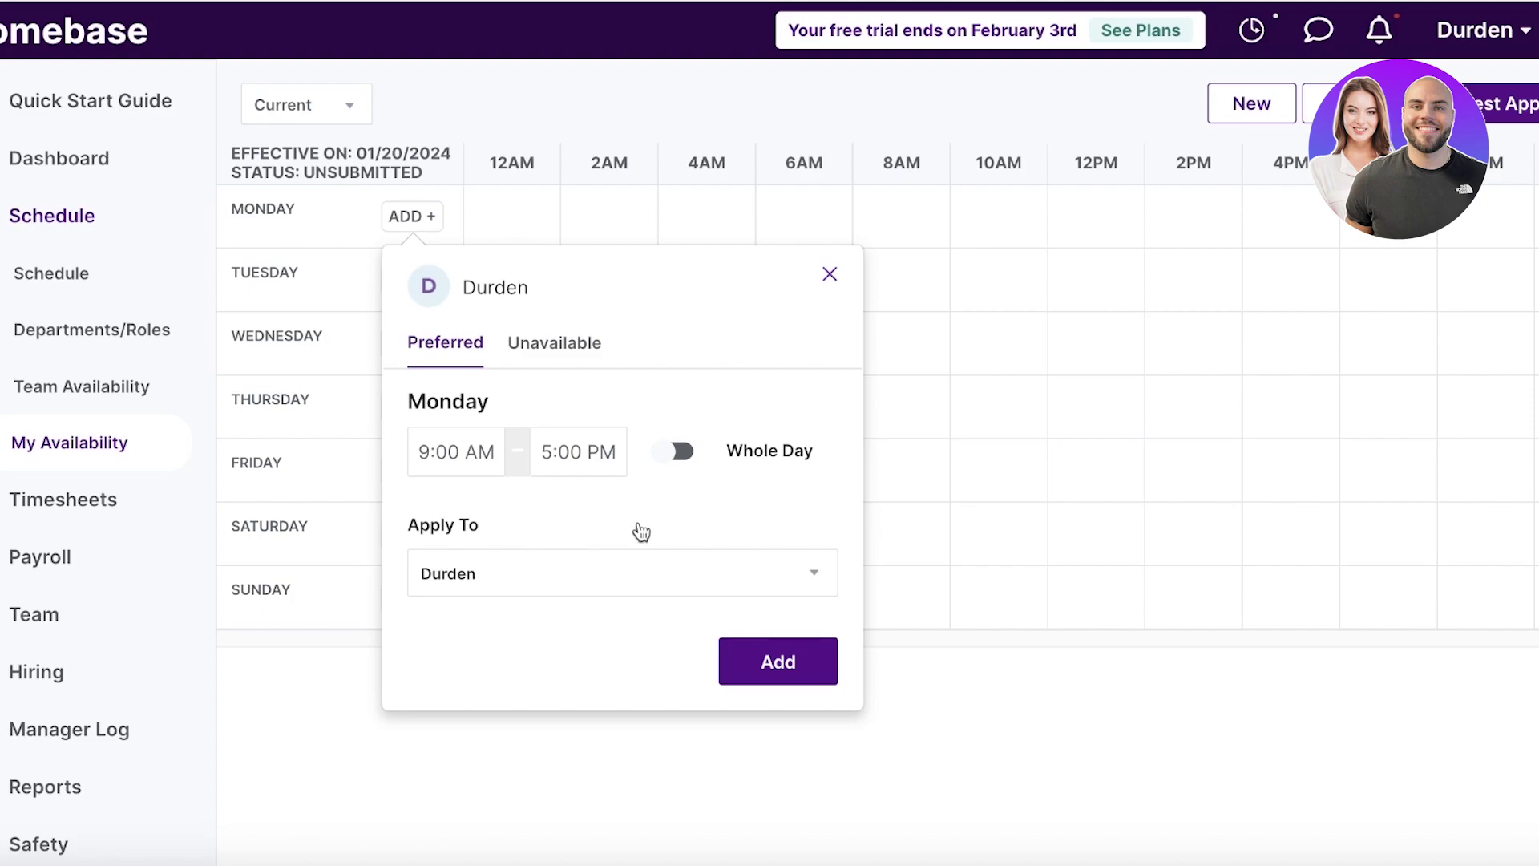
{"action": "left_click", "coordinate": [763, 663]}
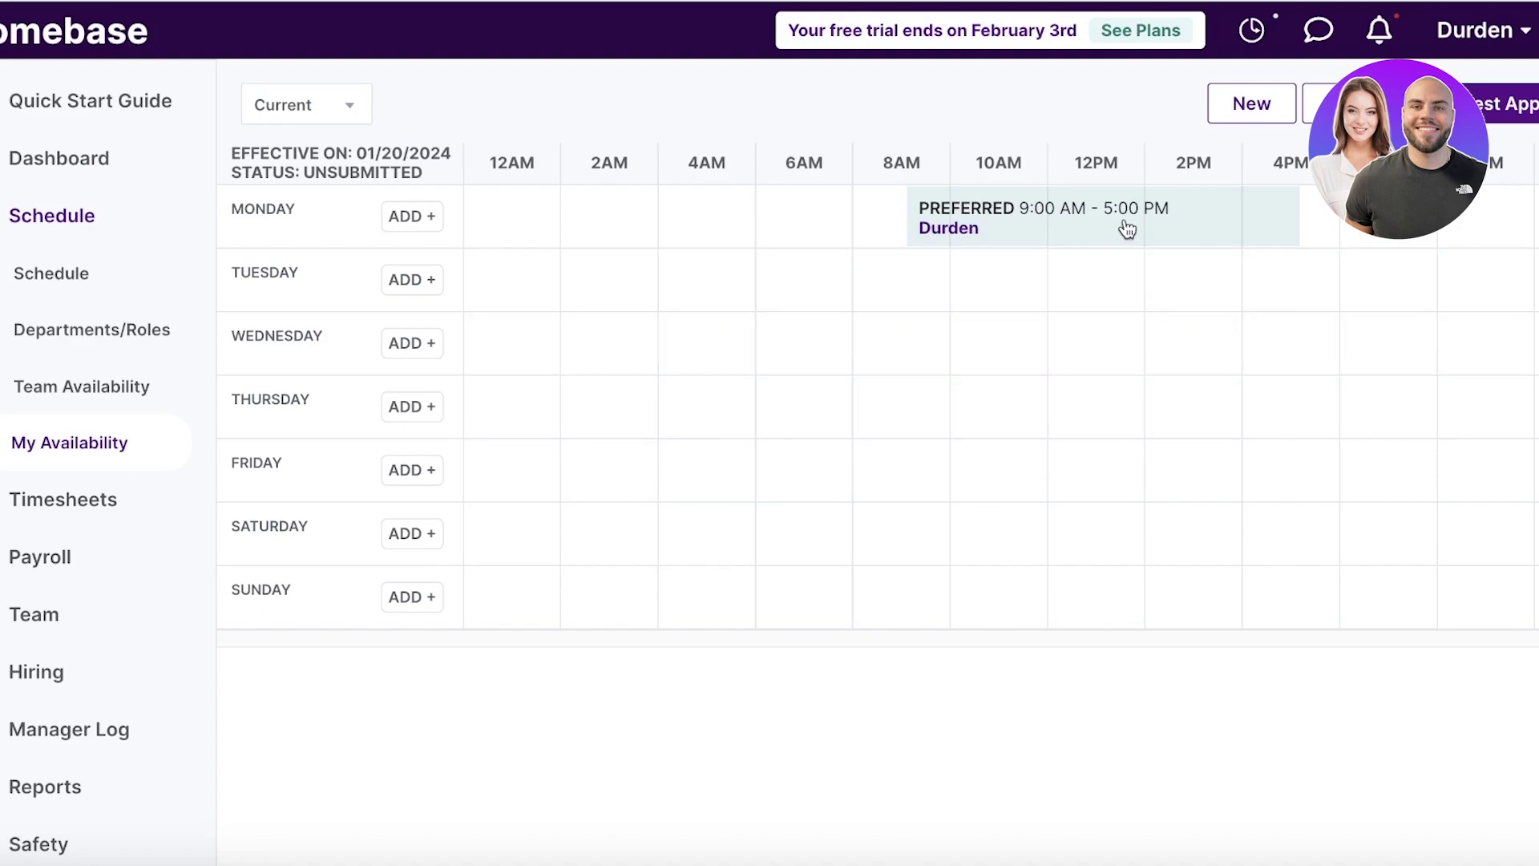
Step: Scroll the availability grid and reopen Monday's block for editing
{"action": "left_click_drag", "start_coordinate": [1125, 230], "coordinate": [1127, 521]}
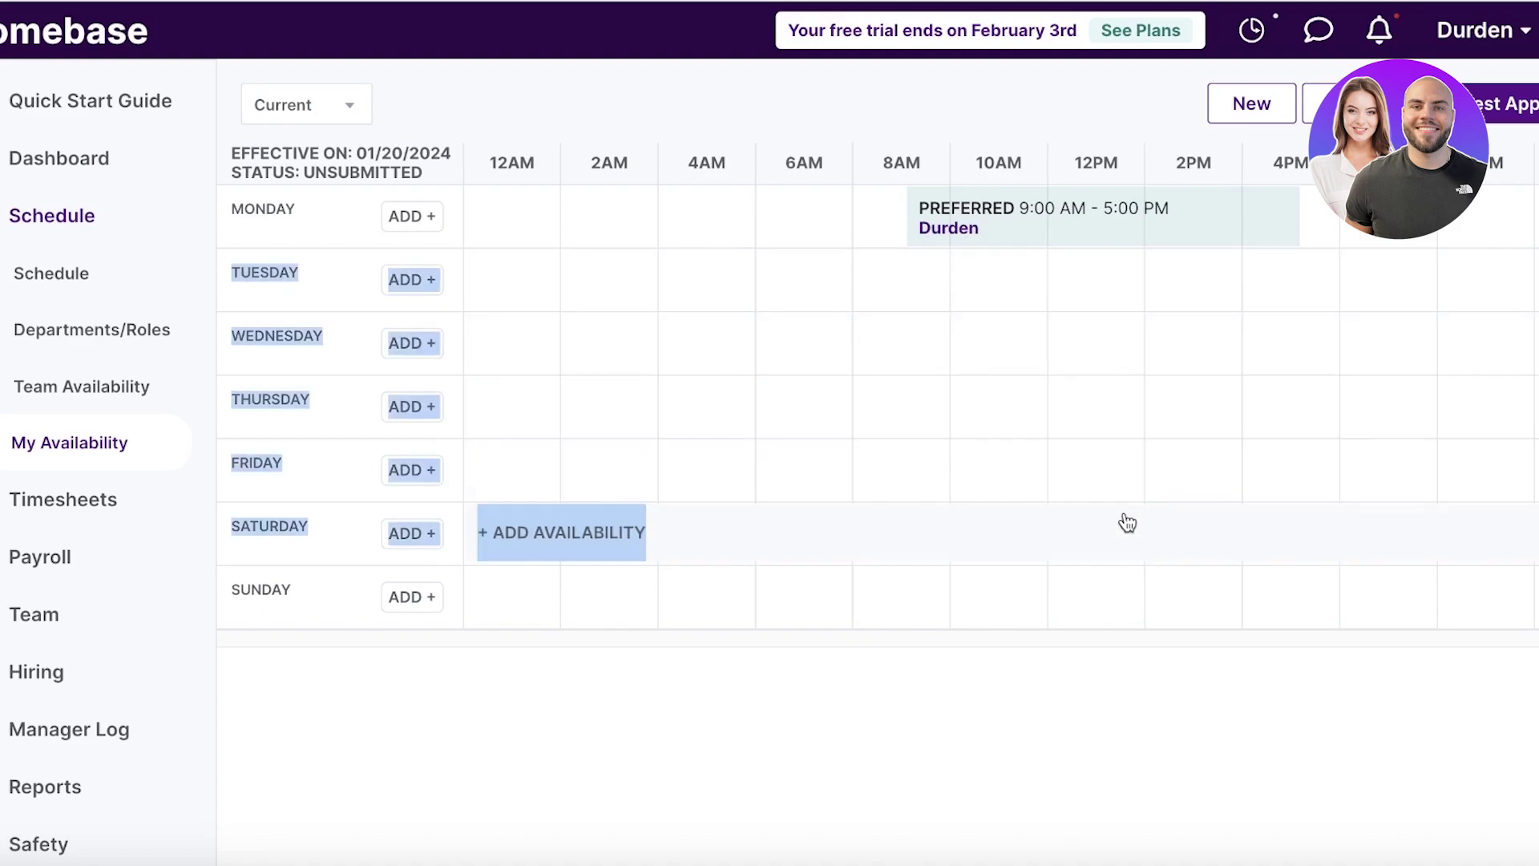
{"action": "left_click", "coordinate": [1039, 259]}
{"action": "left_click", "coordinate": [1041, 223]}
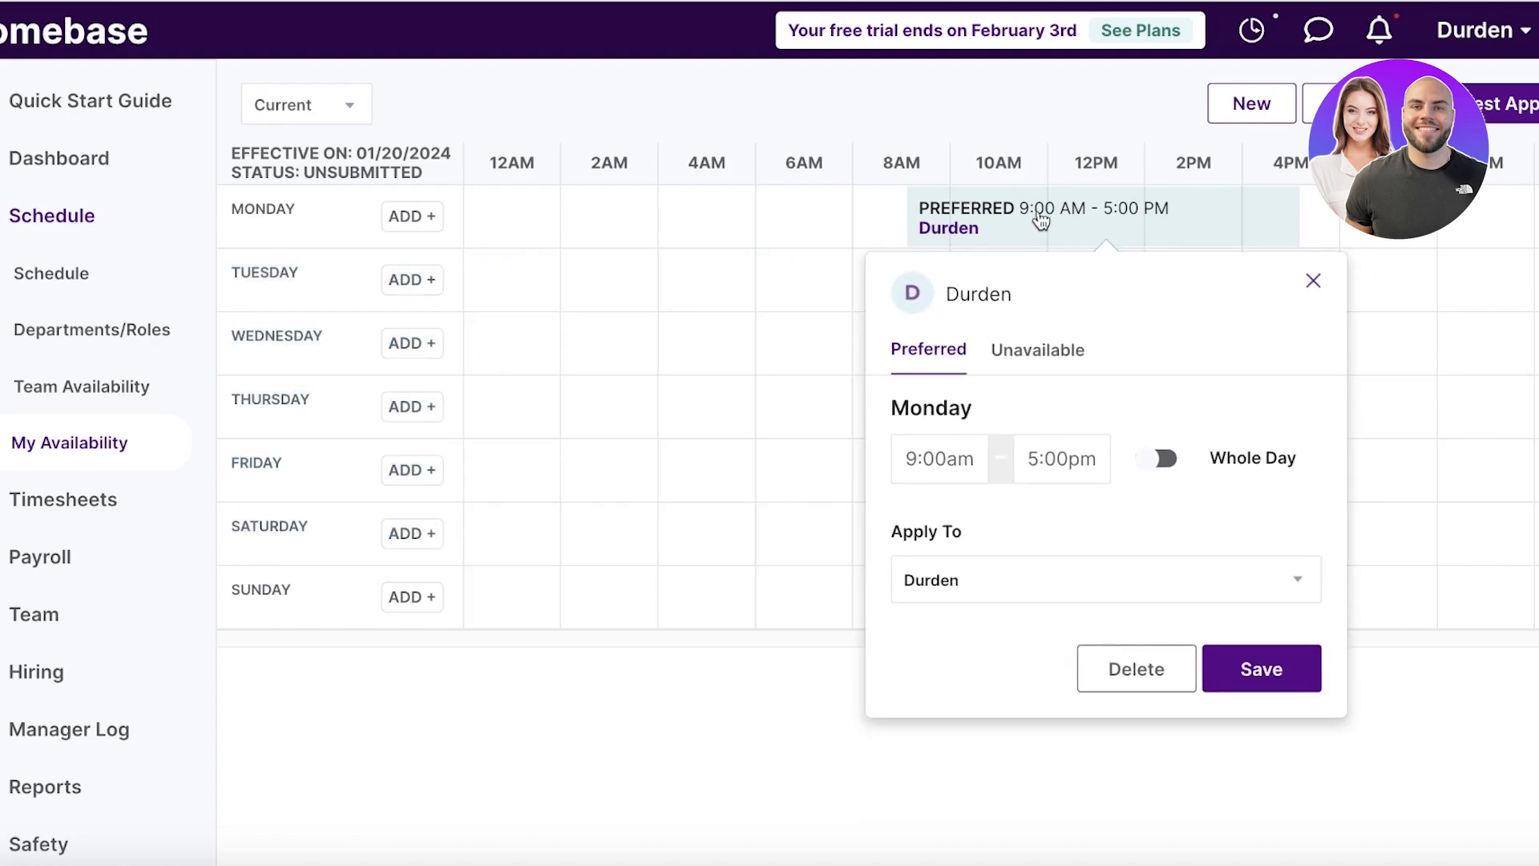
Step: Save Monday unchanged and add a 9:00 AM–5:00 PM Tuesday block for All Locations
{"action": "left_click", "coordinate": [1269, 678]}
{"action": "left_click", "coordinate": [414, 281]}
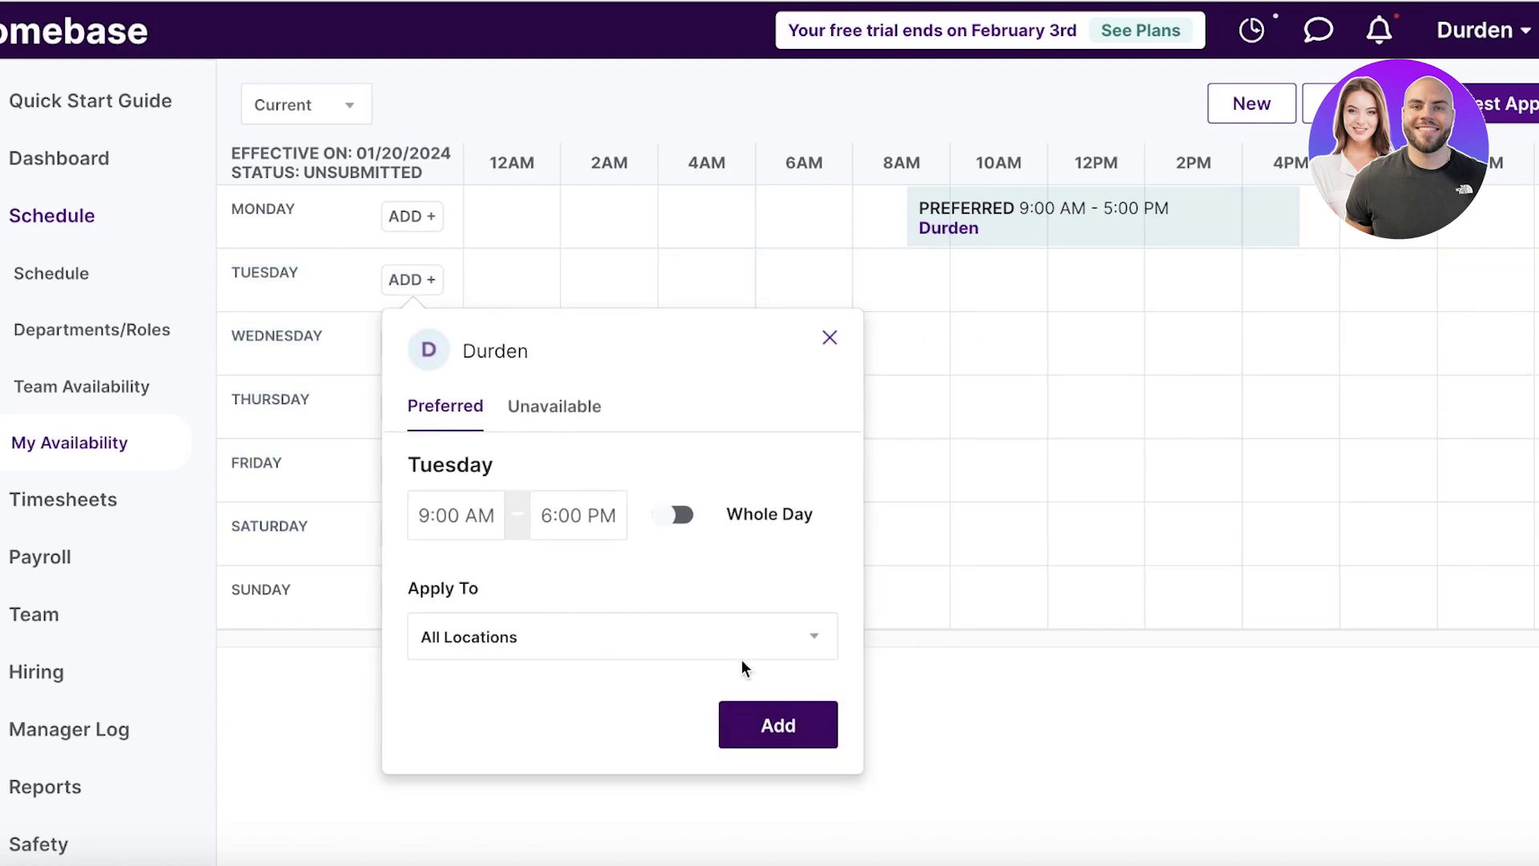
{"action": "left_click", "coordinate": [569, 525]}
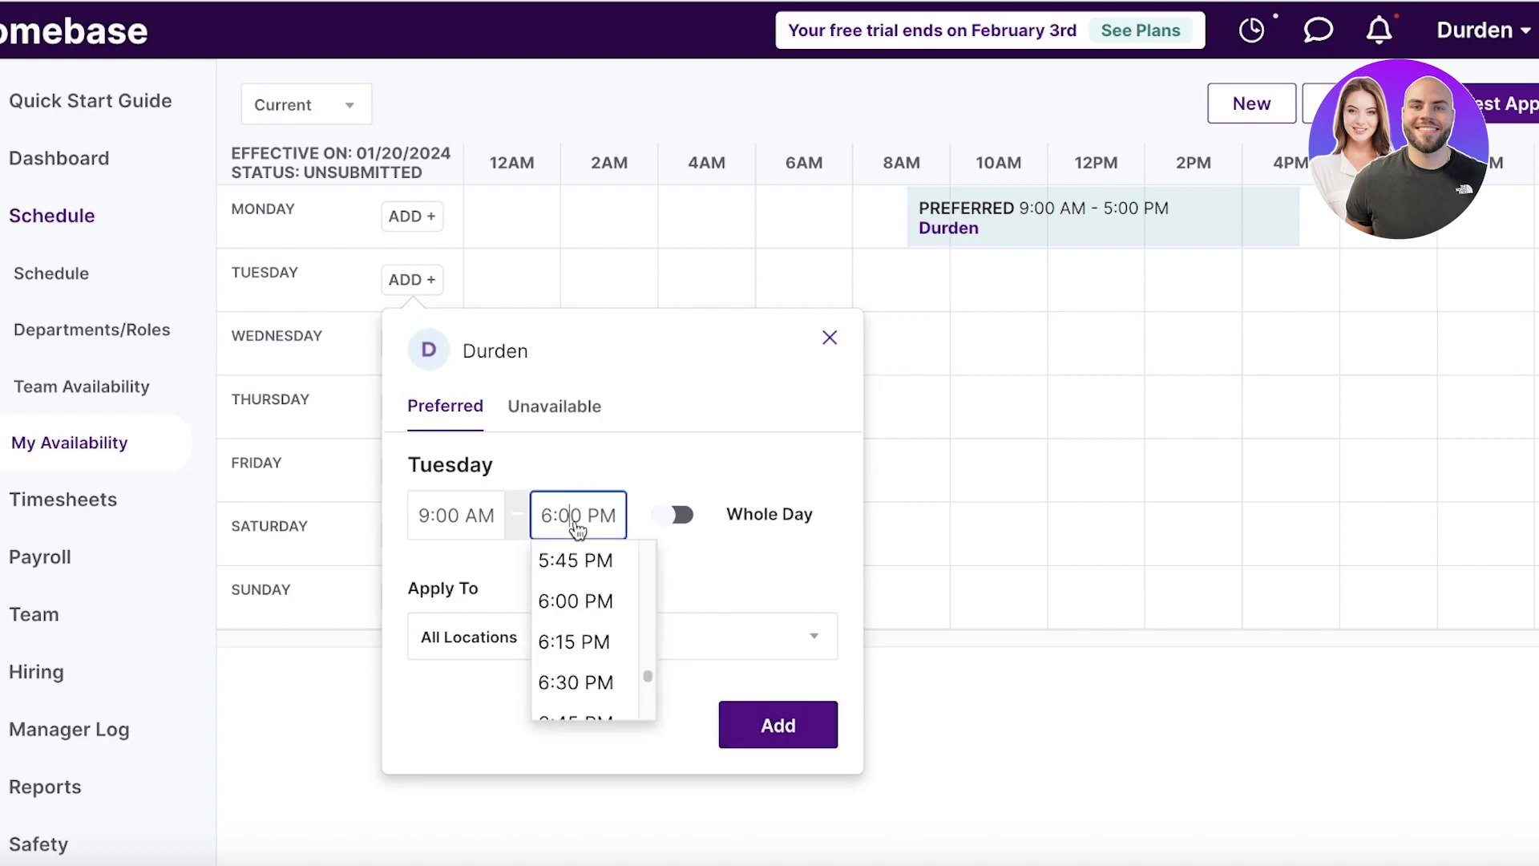
{"action": "scroll", "coordinate": [589, 570], "scroll_direction": "up", "scroll_amount": 3}
{"action": "left_click", "coordinate": [589, 564]}
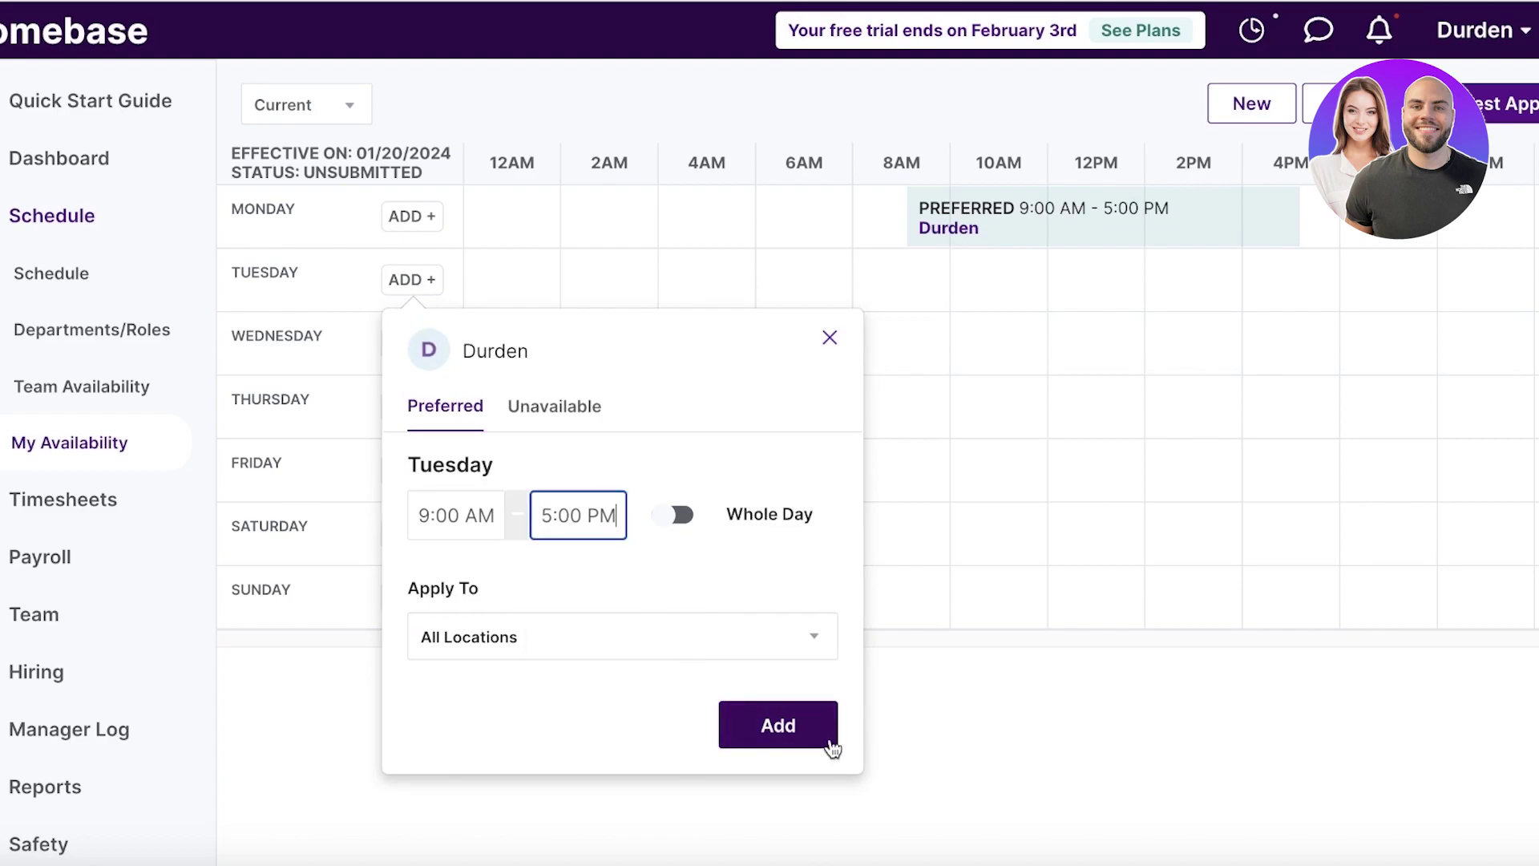
{"action": "left_click", "coordinate": [776, 725]}
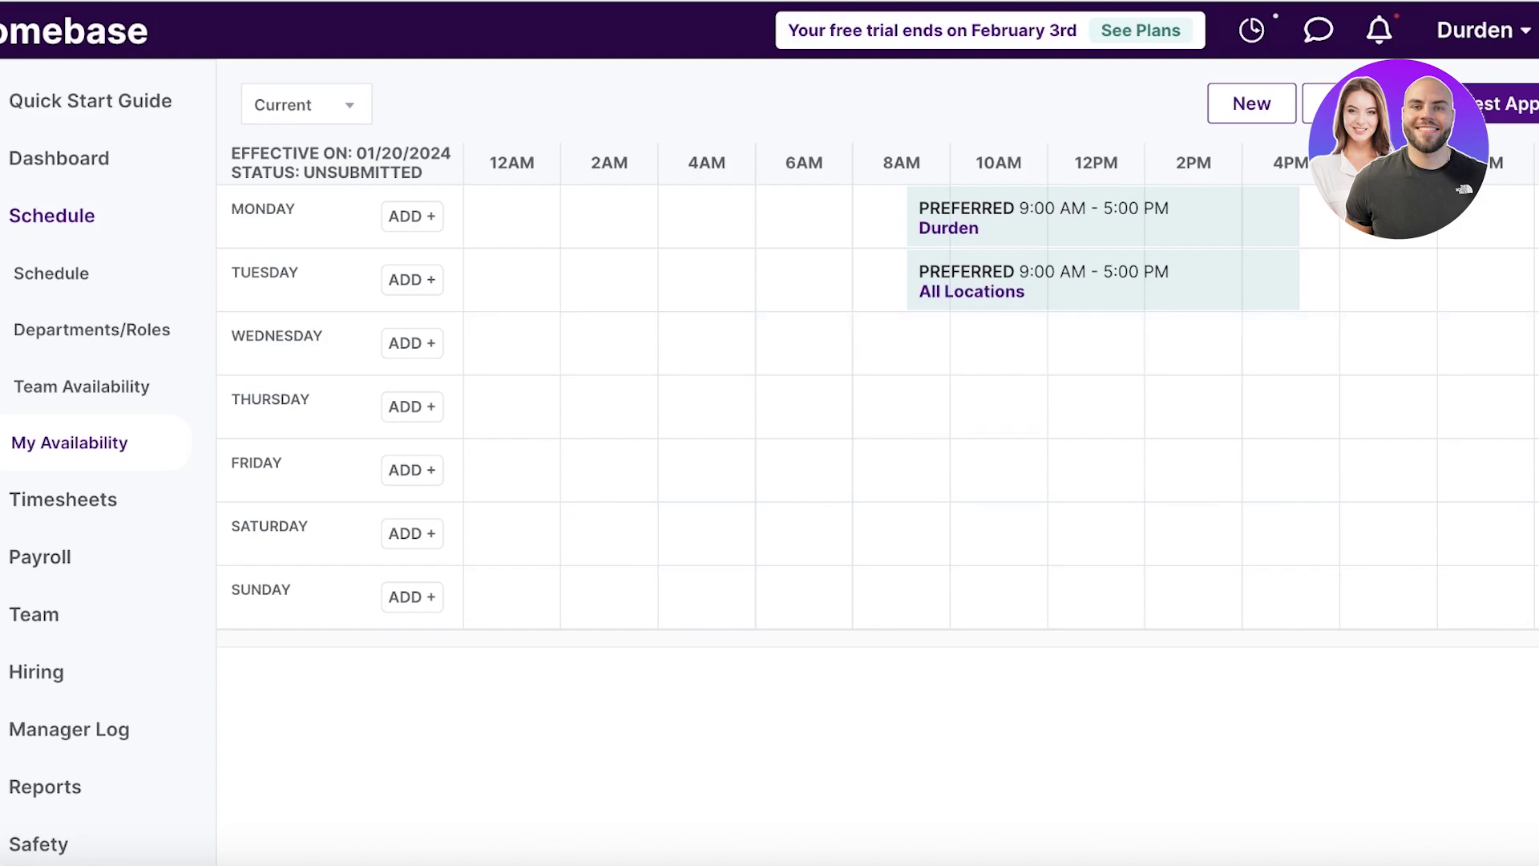
Step: Request approval but dismiss the note dialog, then return to the Jan 15–21 weekly schedule
{"action": "left_click", "coordinate": [1503, 103]}
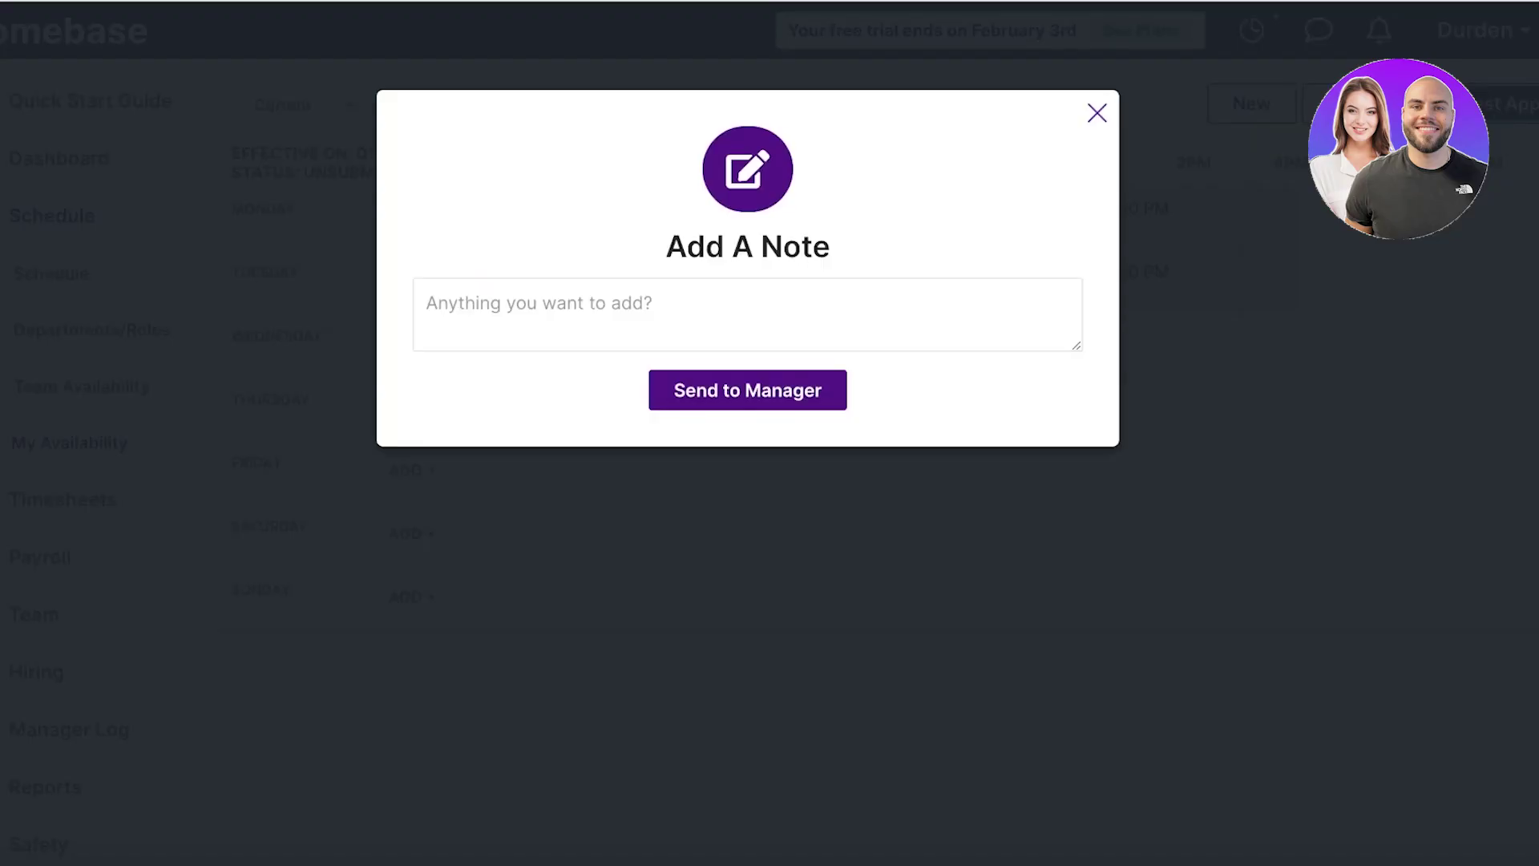
{"action": "left_click", "coordinate": [1096, 113]}
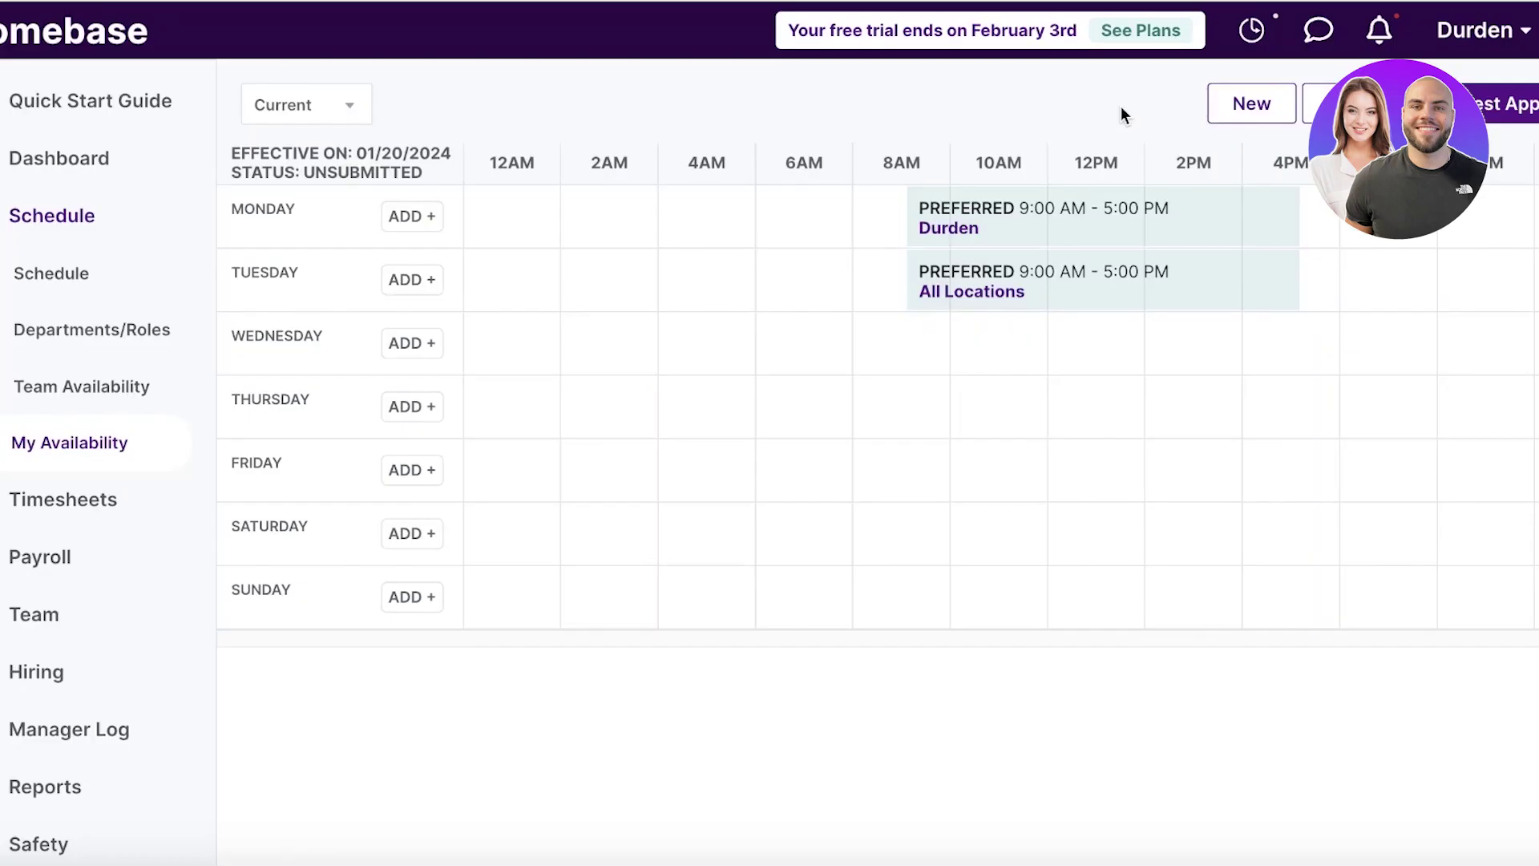
{"action": "left_click", "coordinate": [103, 440]}
{"action": "left_click", "coordinate": [85, 285]}
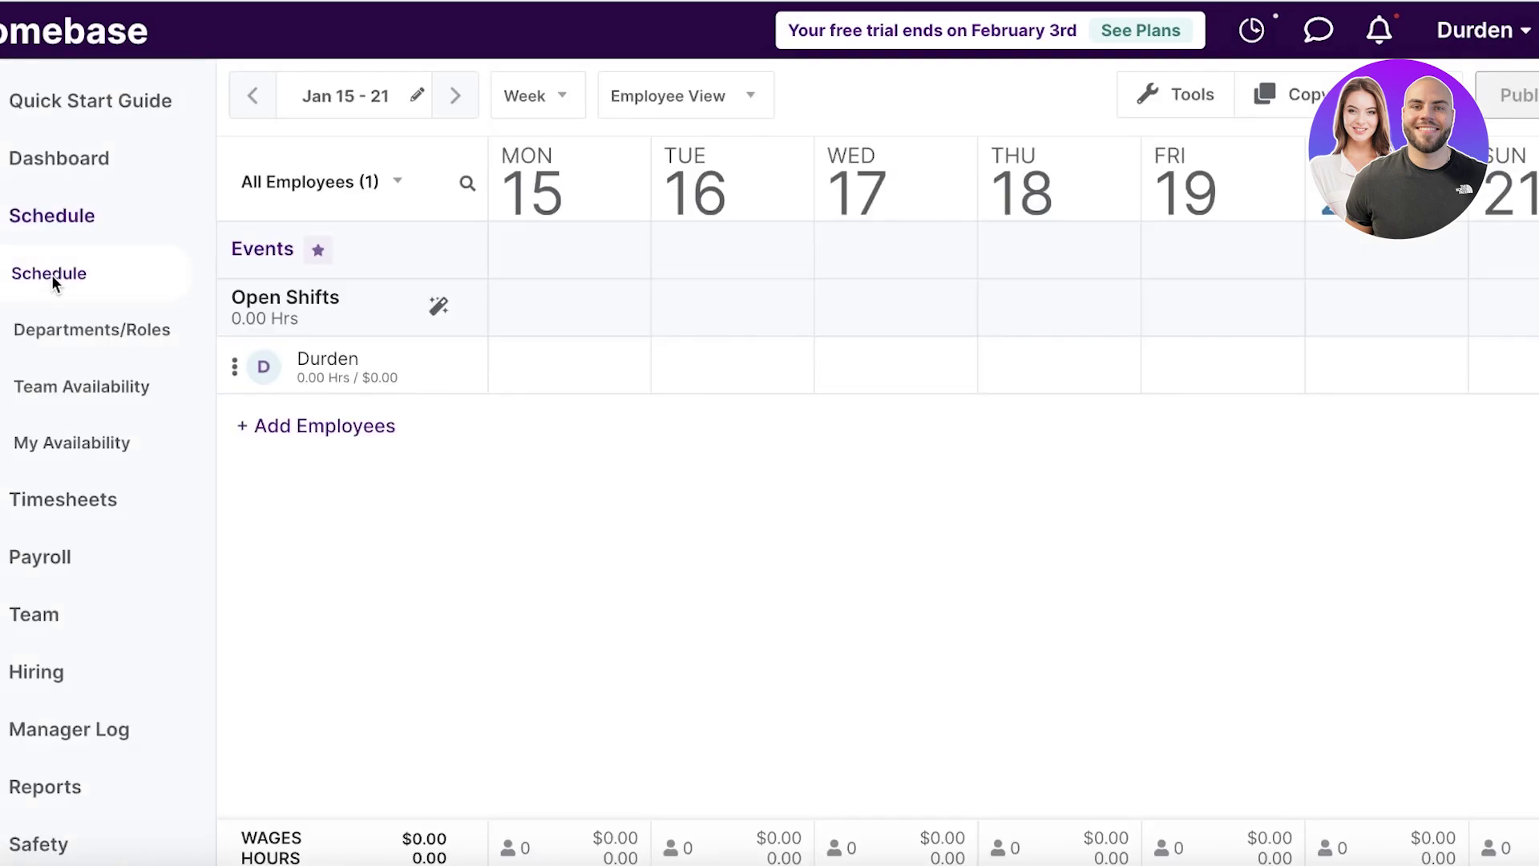
Step: Start a Monday shift for Durden with a new green role 'Sales Associate'
{"action": "mouse_move", "coordinate": [604, 366]}
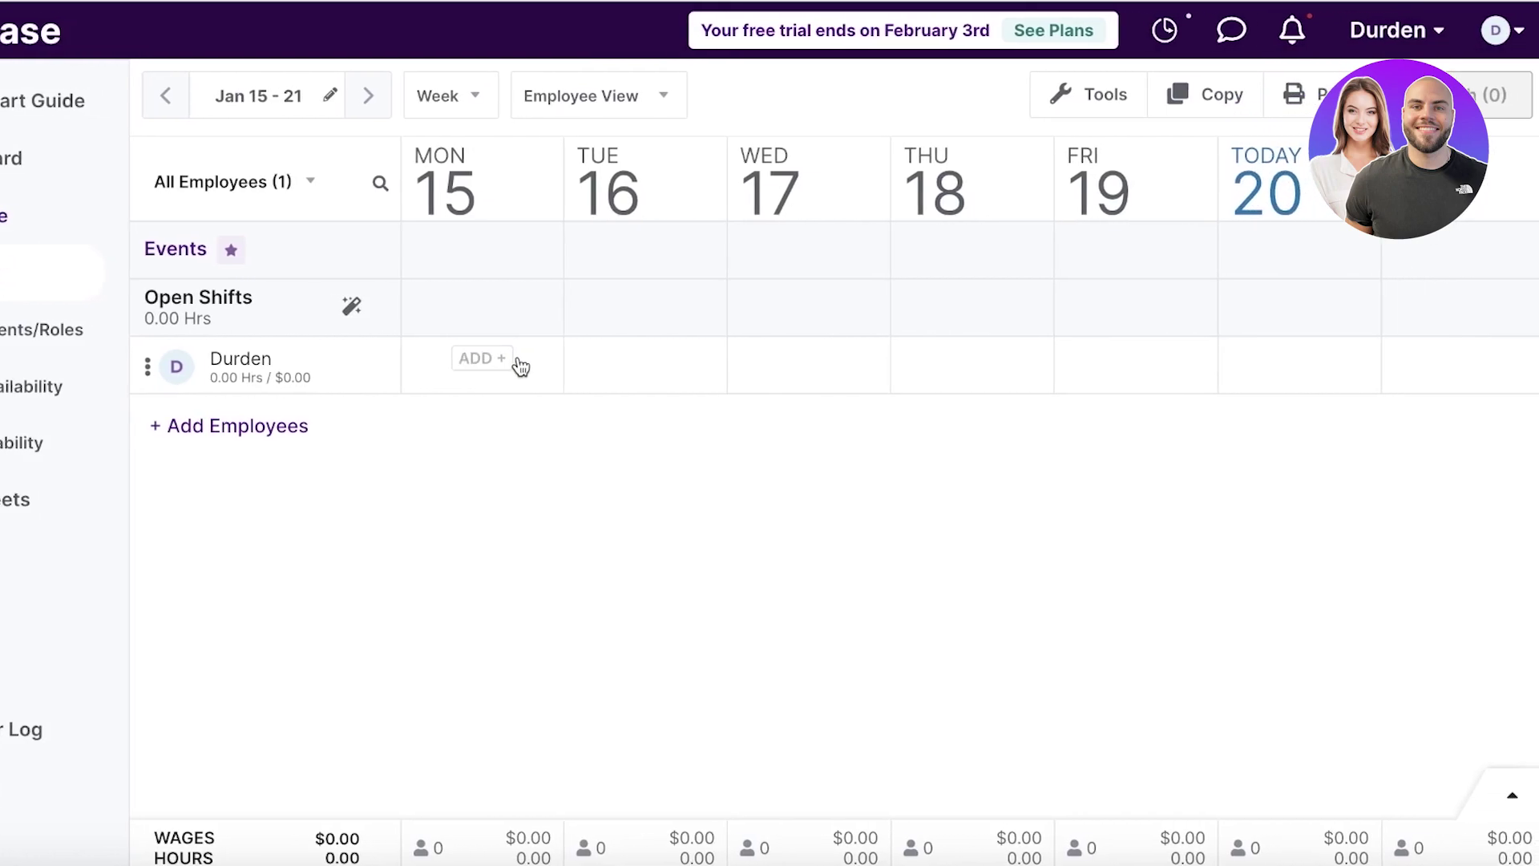
{"action": "left_click", "coordinate": [506, 366]}
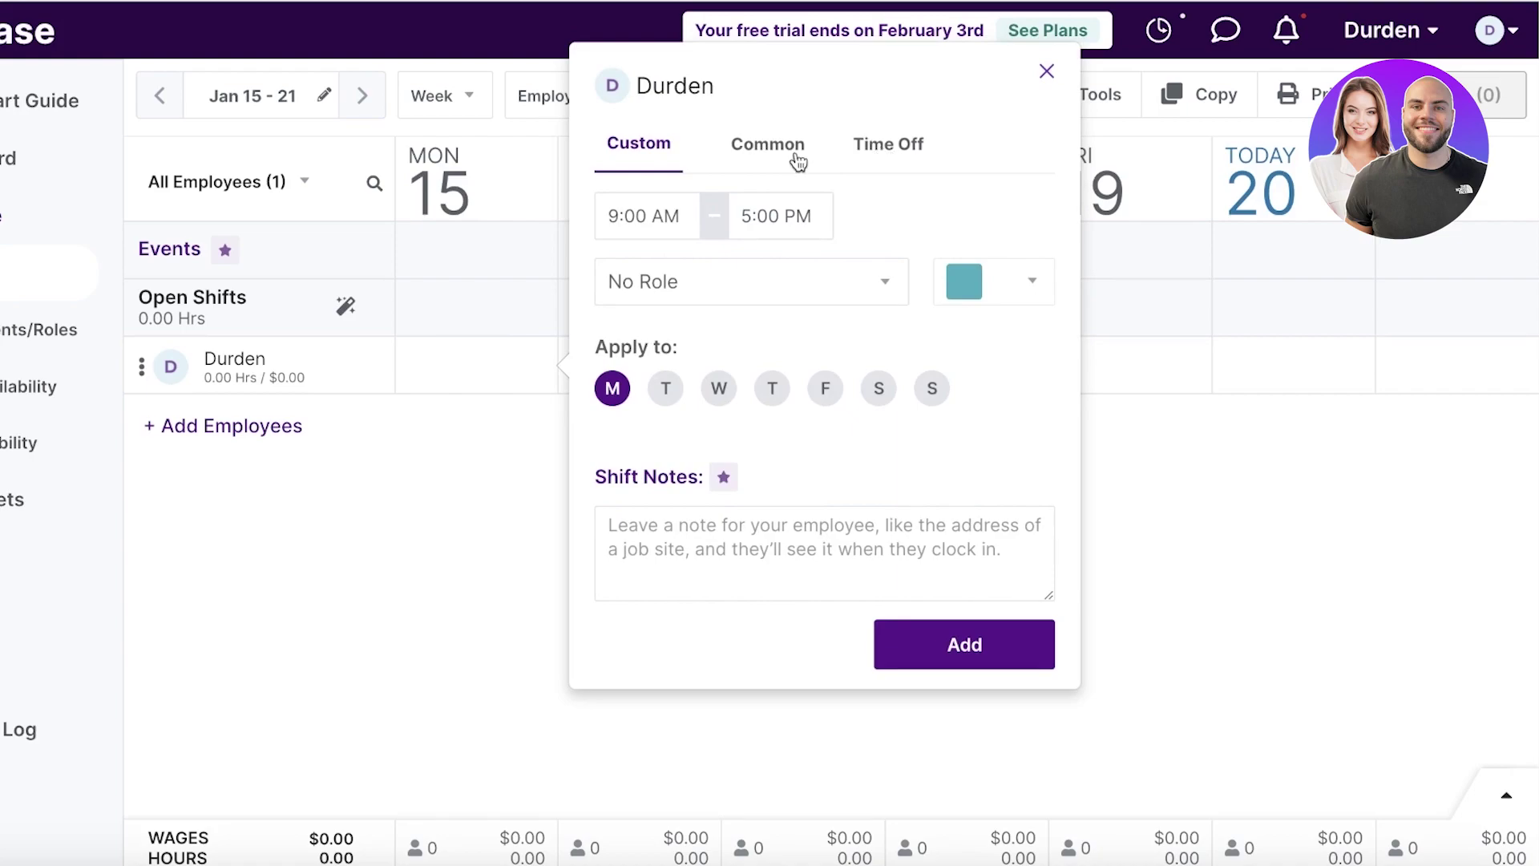
{"action": "left_click", "coordinate": [680, 276]}
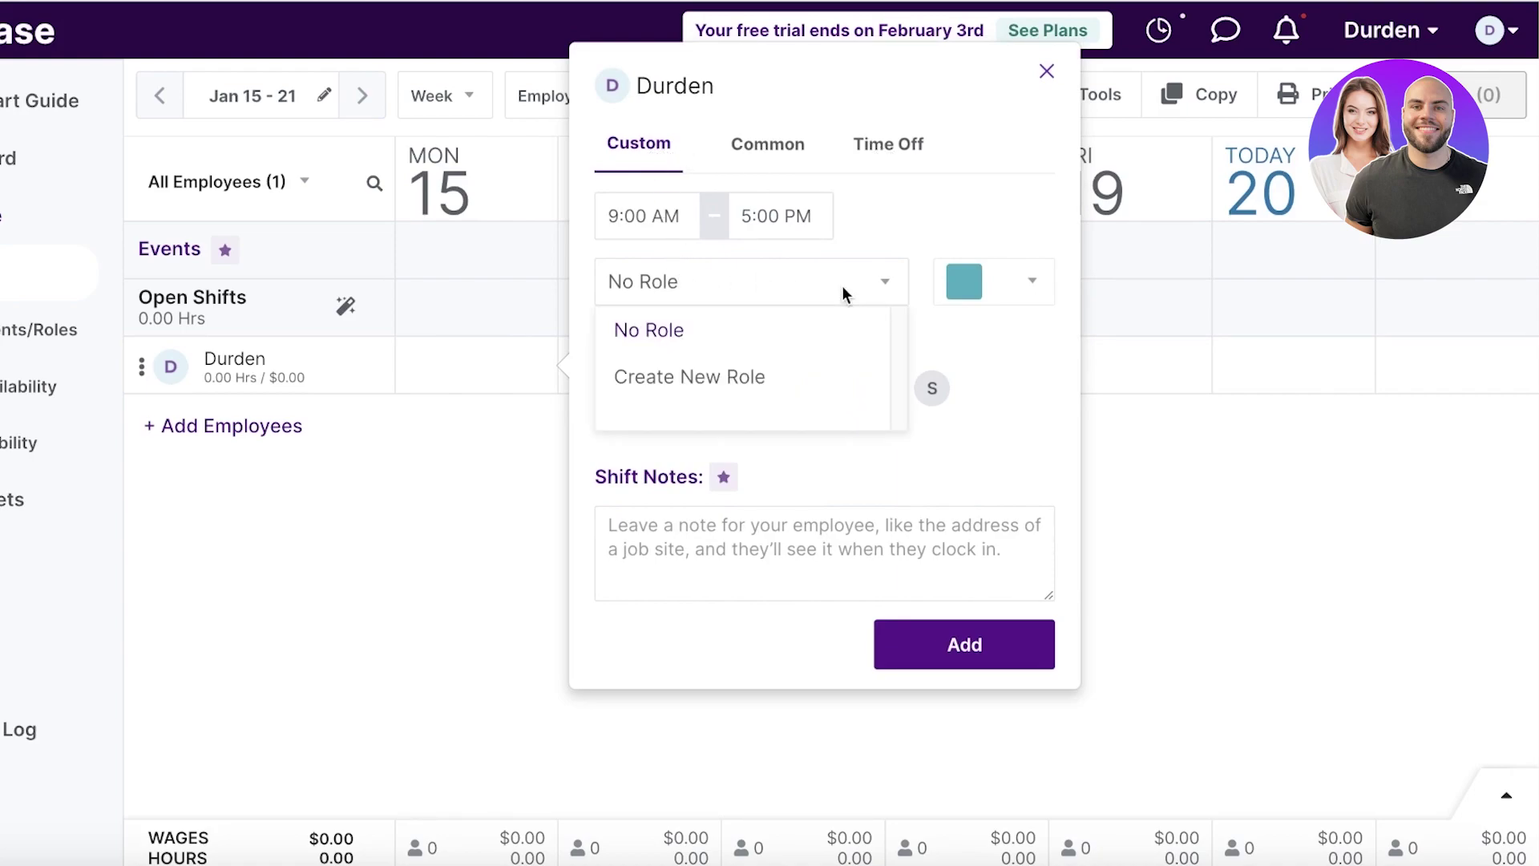
{"action": "left_click", "coordinate": [721, 380]}
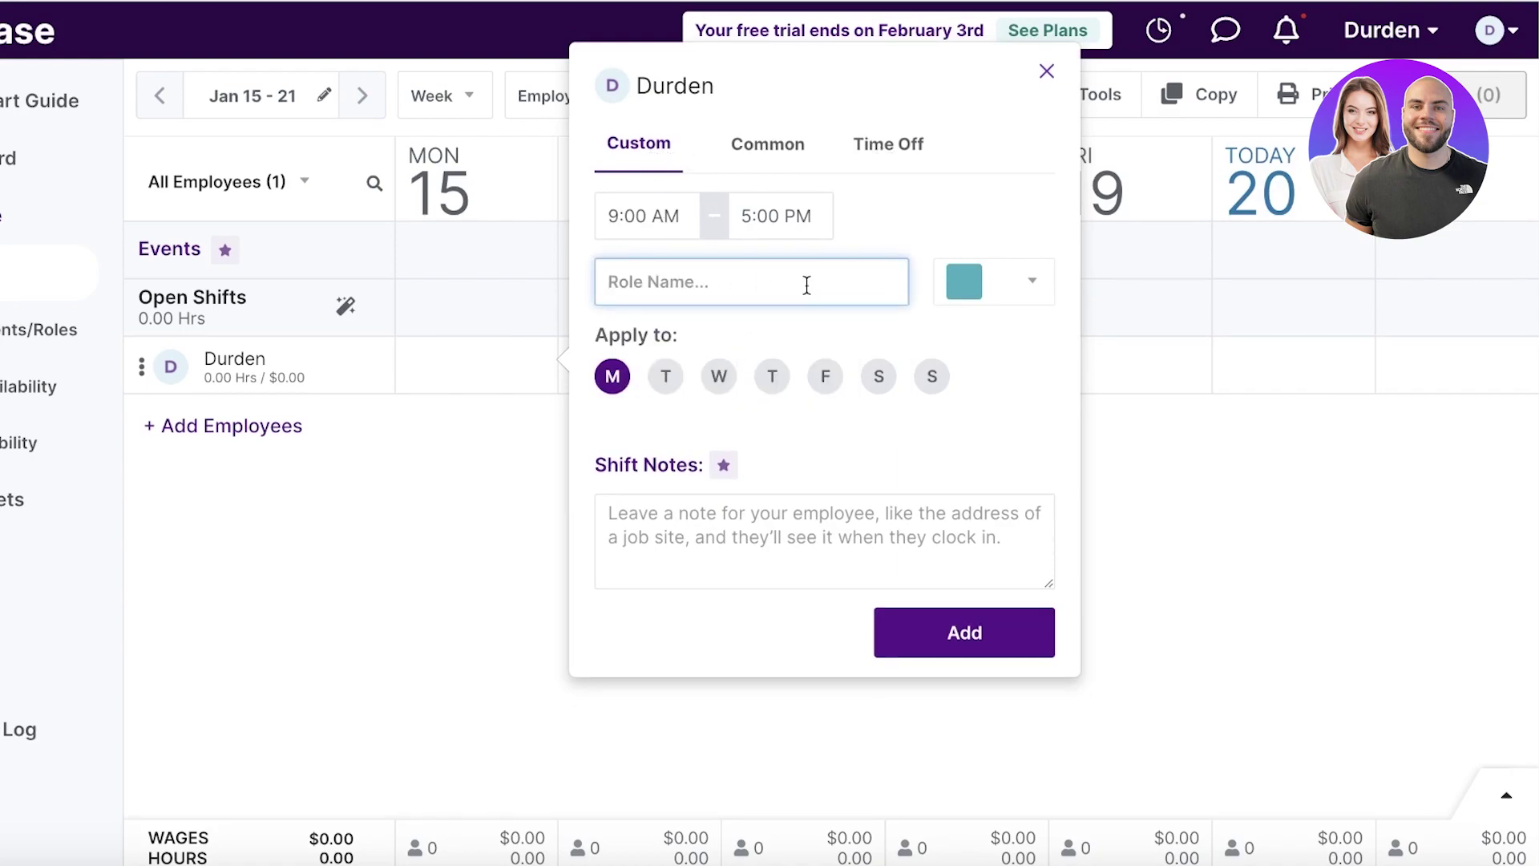
{"action": "type", "text": "Sales Associate"}
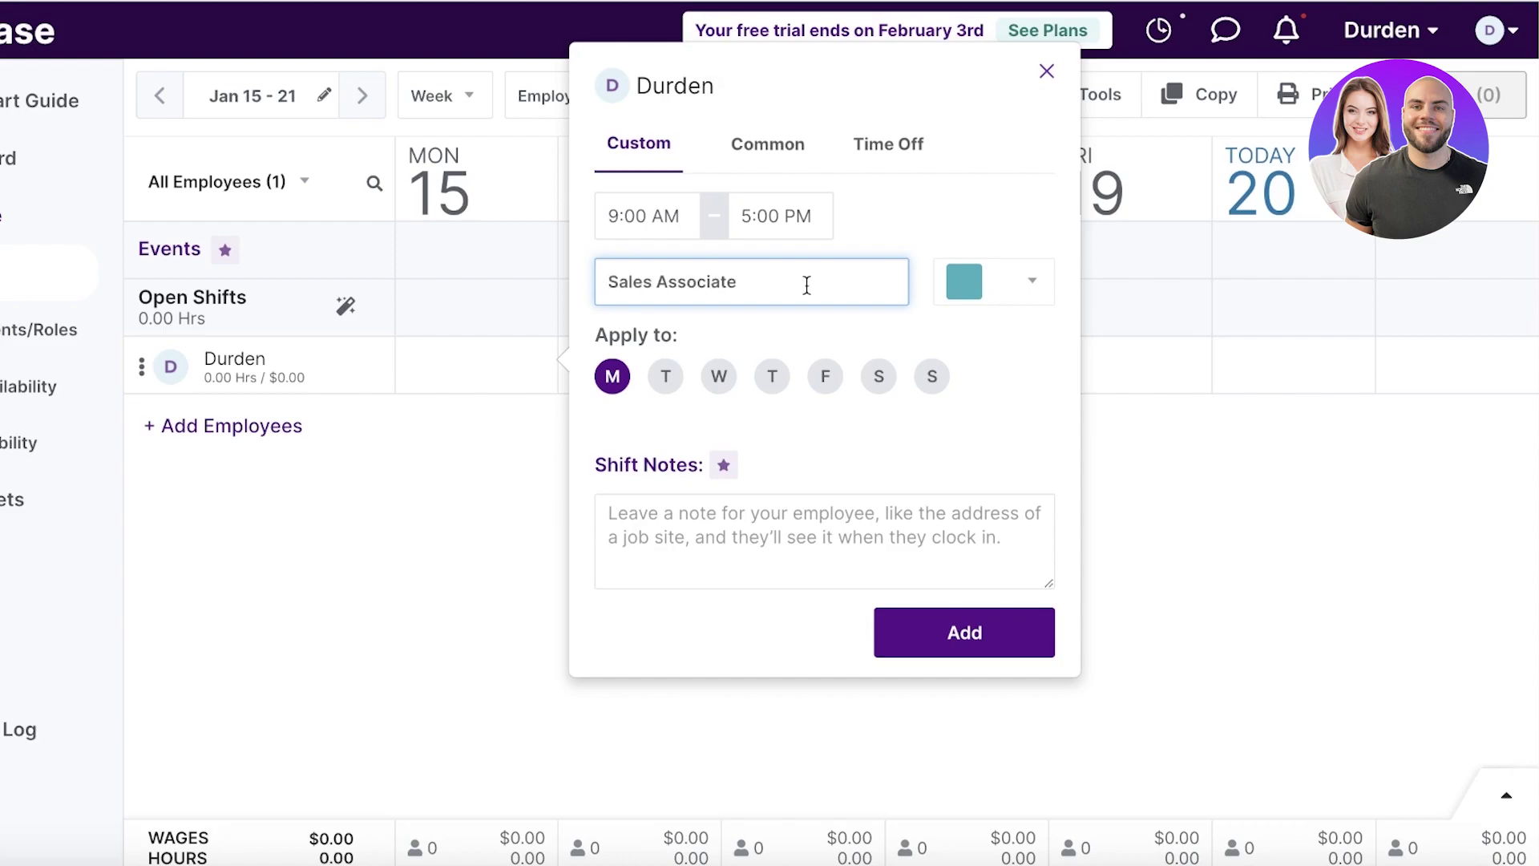
{"action": "left_click", "coordinate": [987, 294]}
{"action": "left_click", "coordinate": [1016, 371]}
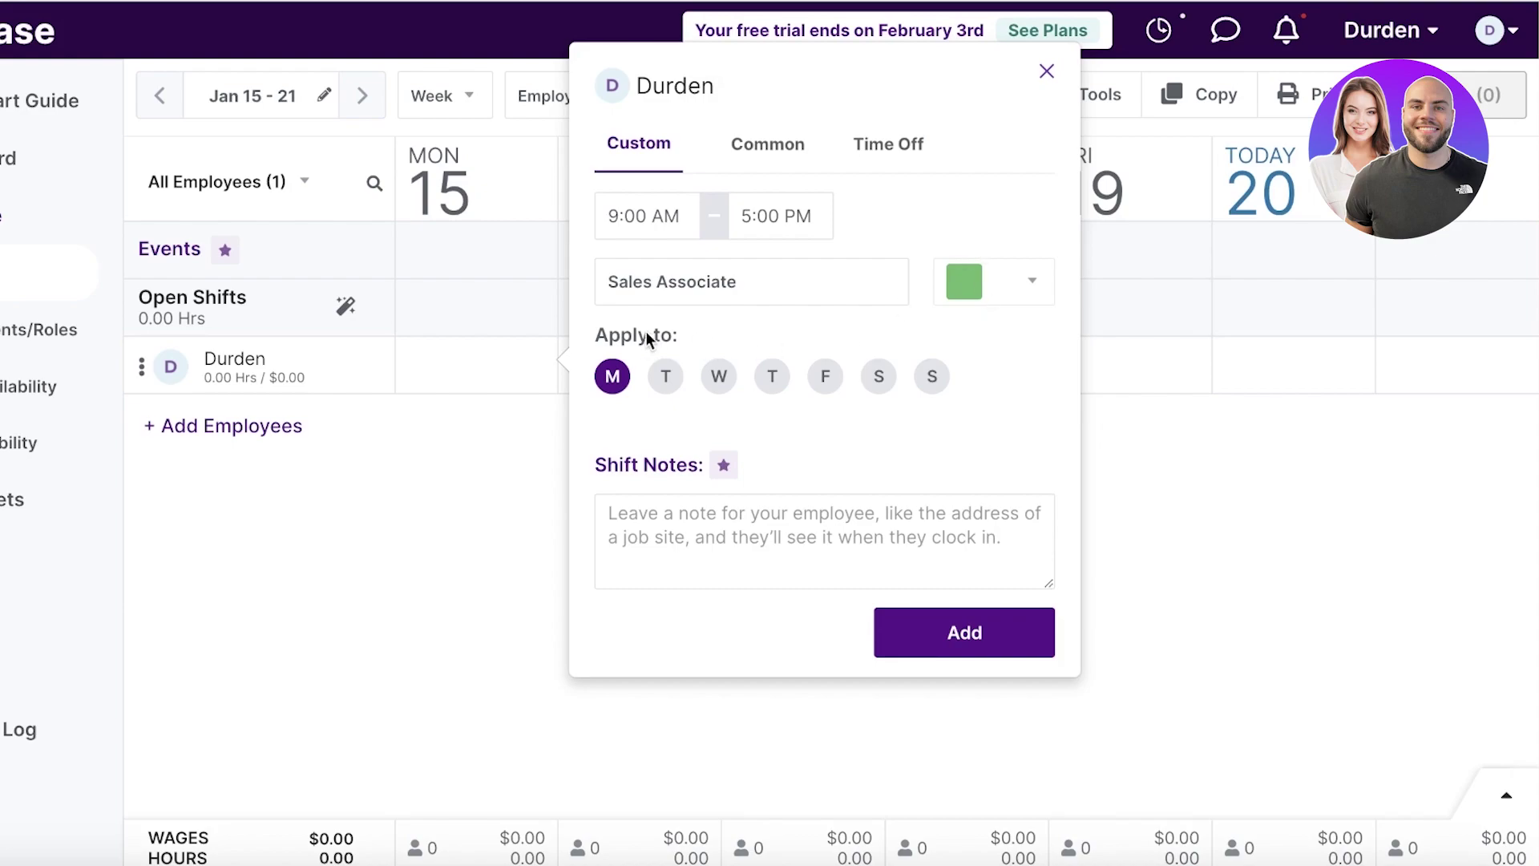
Step: Repeat the shift Tuesday through Sunday and save it without a note
{"action": "left_click", "coordinate": [665, 376]}
{"action": "left_click", "coordinate": [719, 375]}
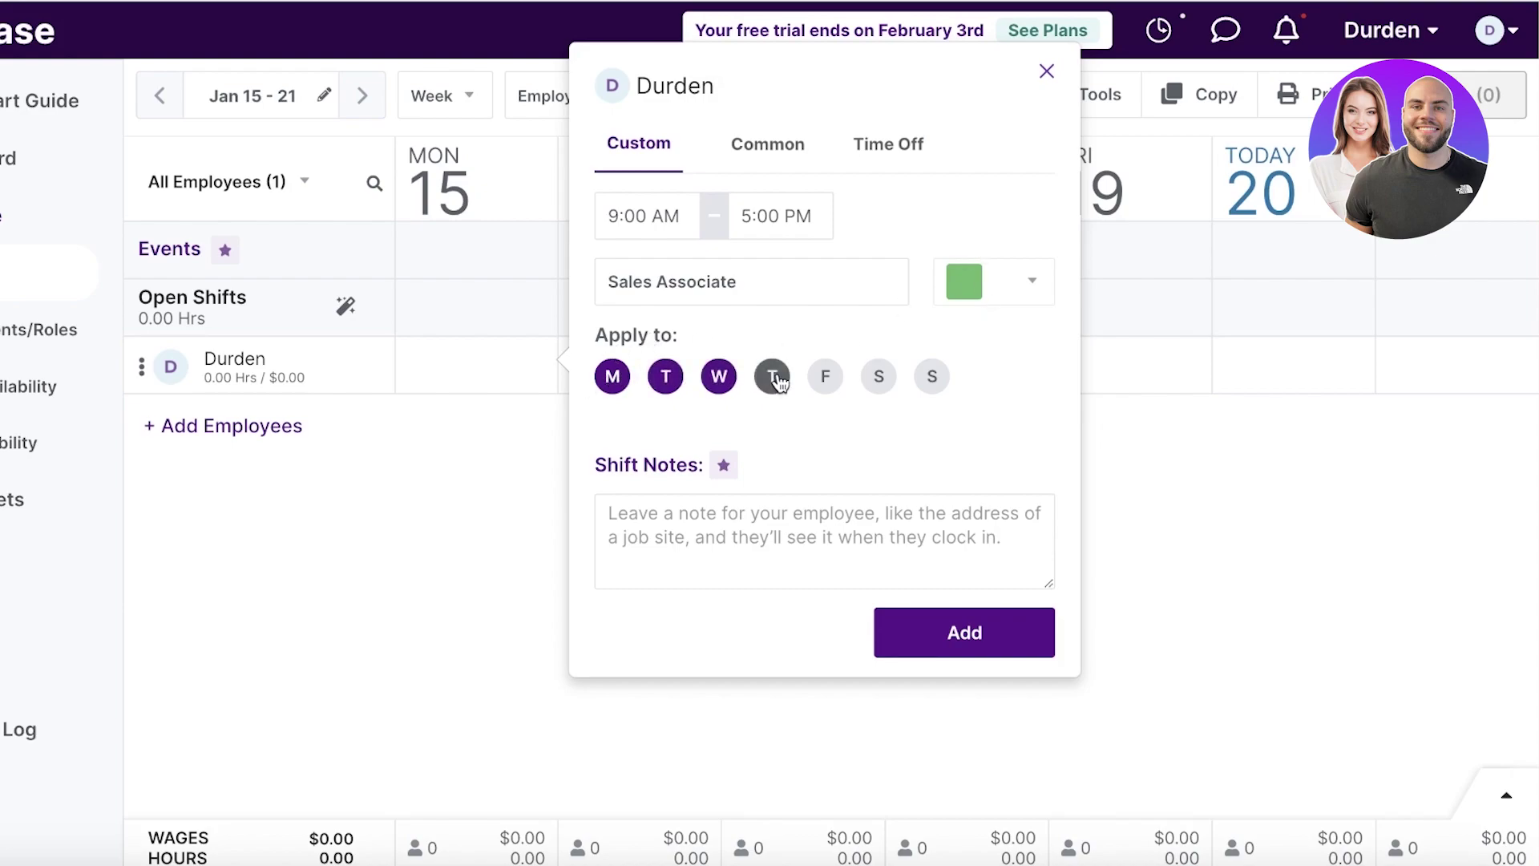
{"action": "left_click", "coordinate": [772, 376]}
{"action": "left_click", "coordinate": [825, 376]}
{"action": "left_click", "coordinate": [878, 375]}
{"action": "left_click", "coordinate": [930, 377]}
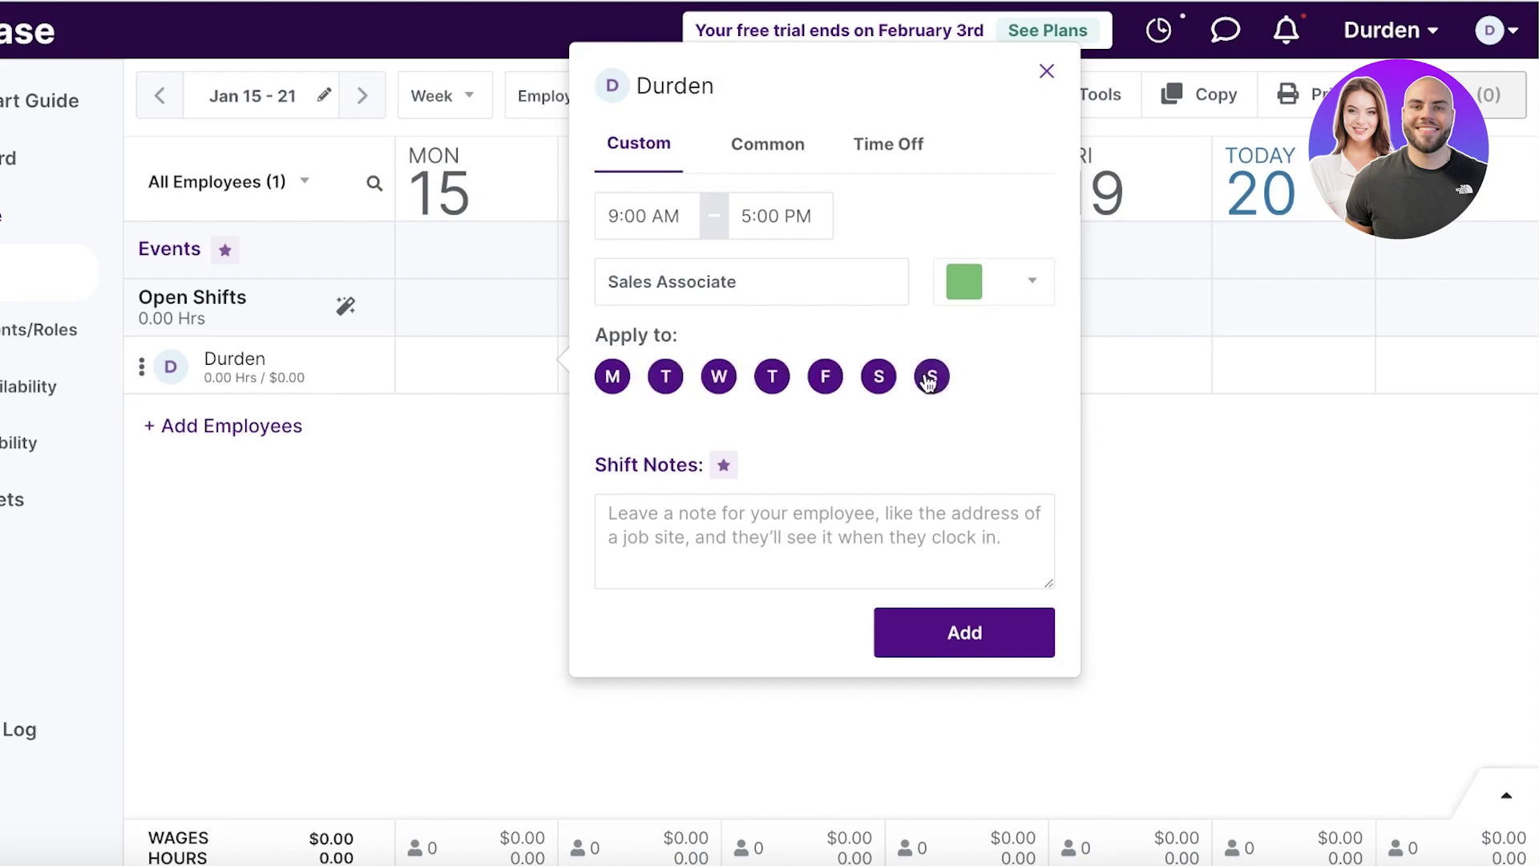
{"action": "left_click", "coordinate": [758, 515]}
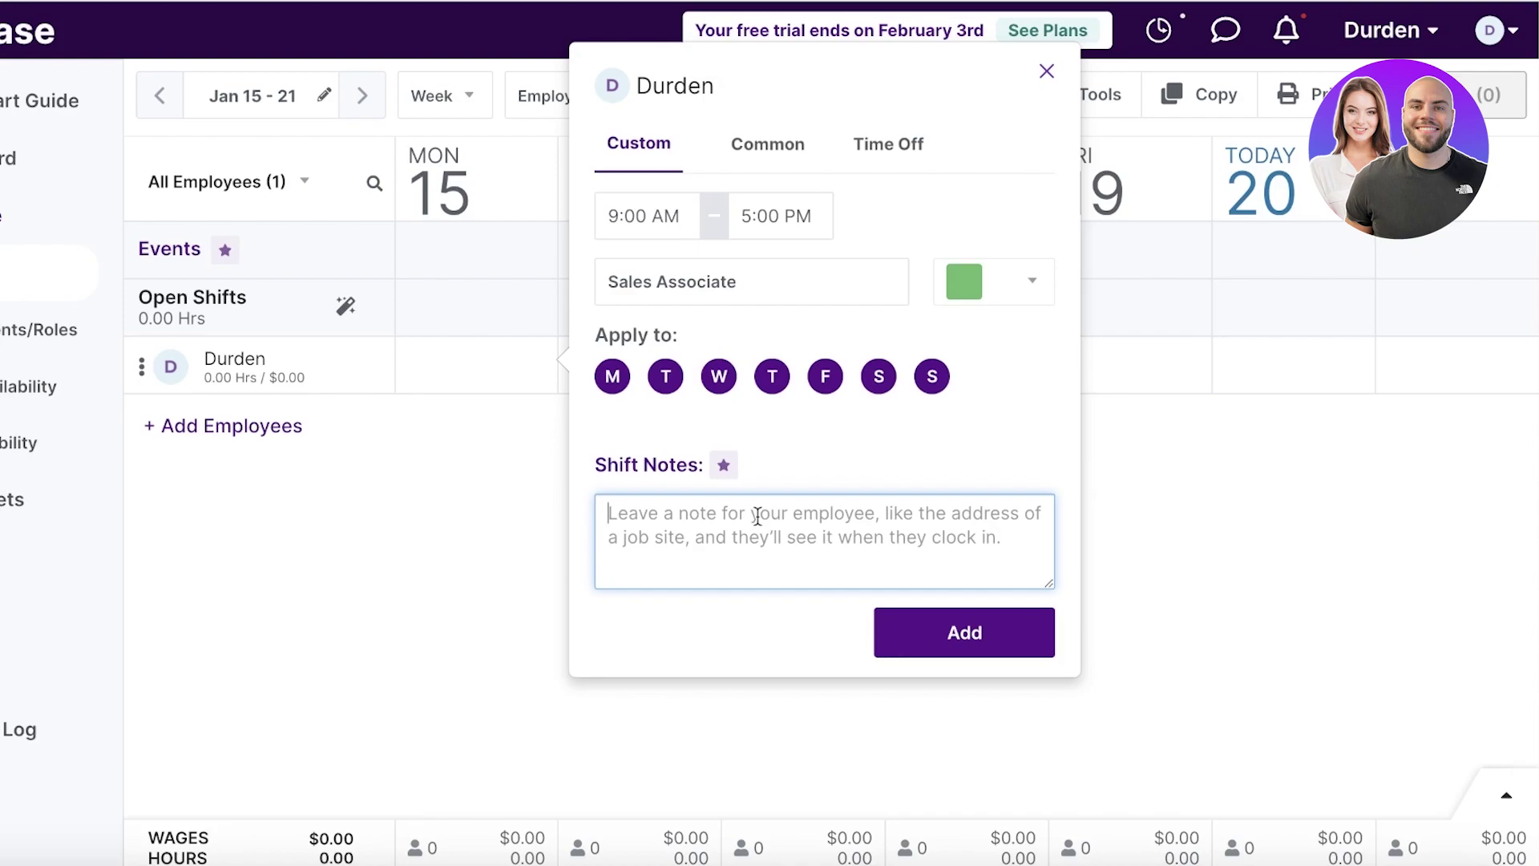
{"action": "left_click", "coordinate": [935, 653]}
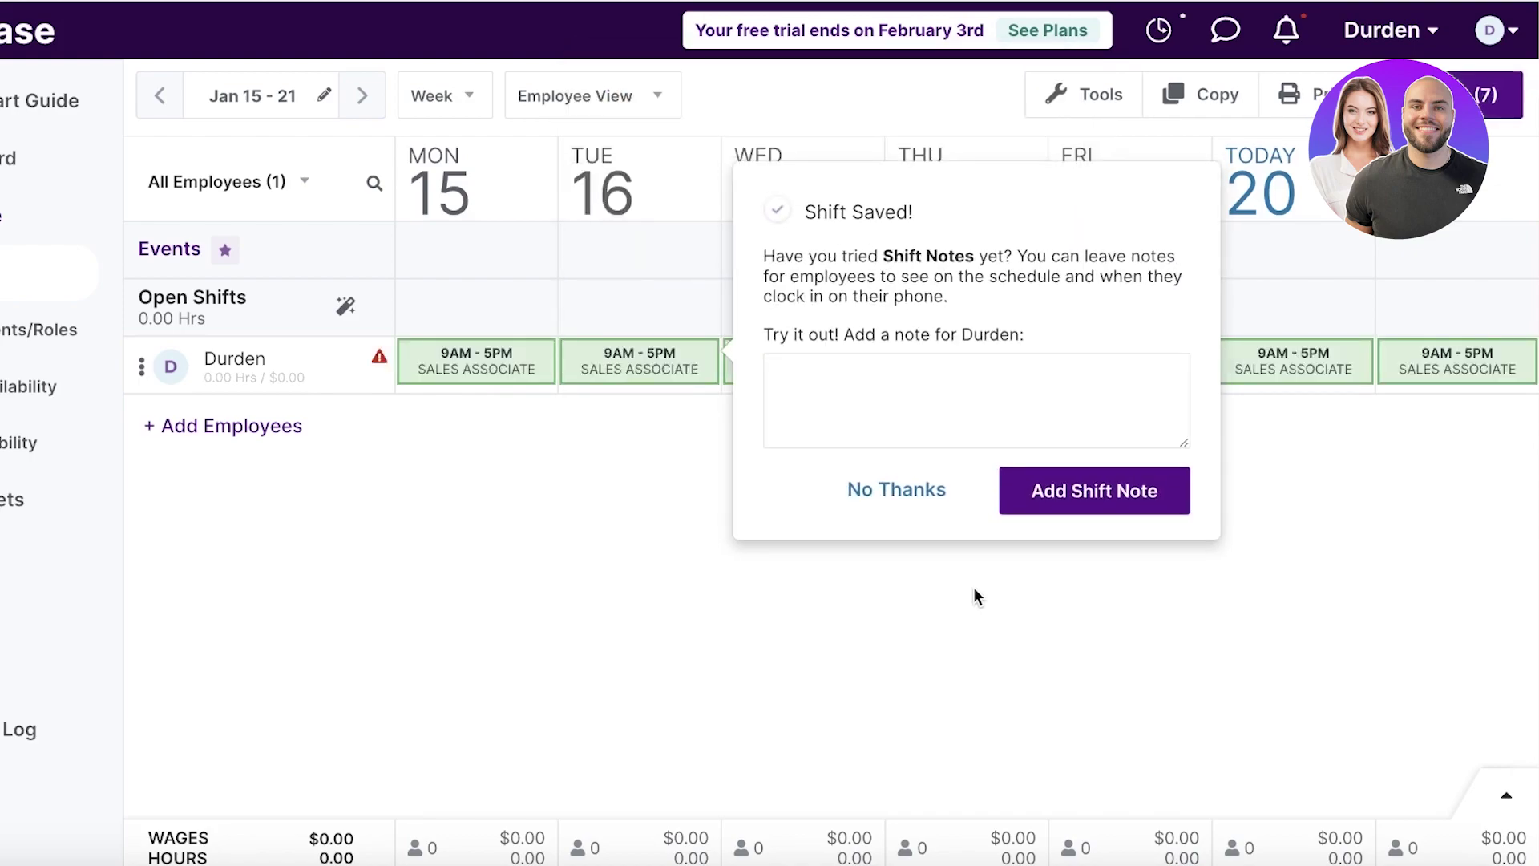
{"action": "left_click", "coordinate": [895, 489]}
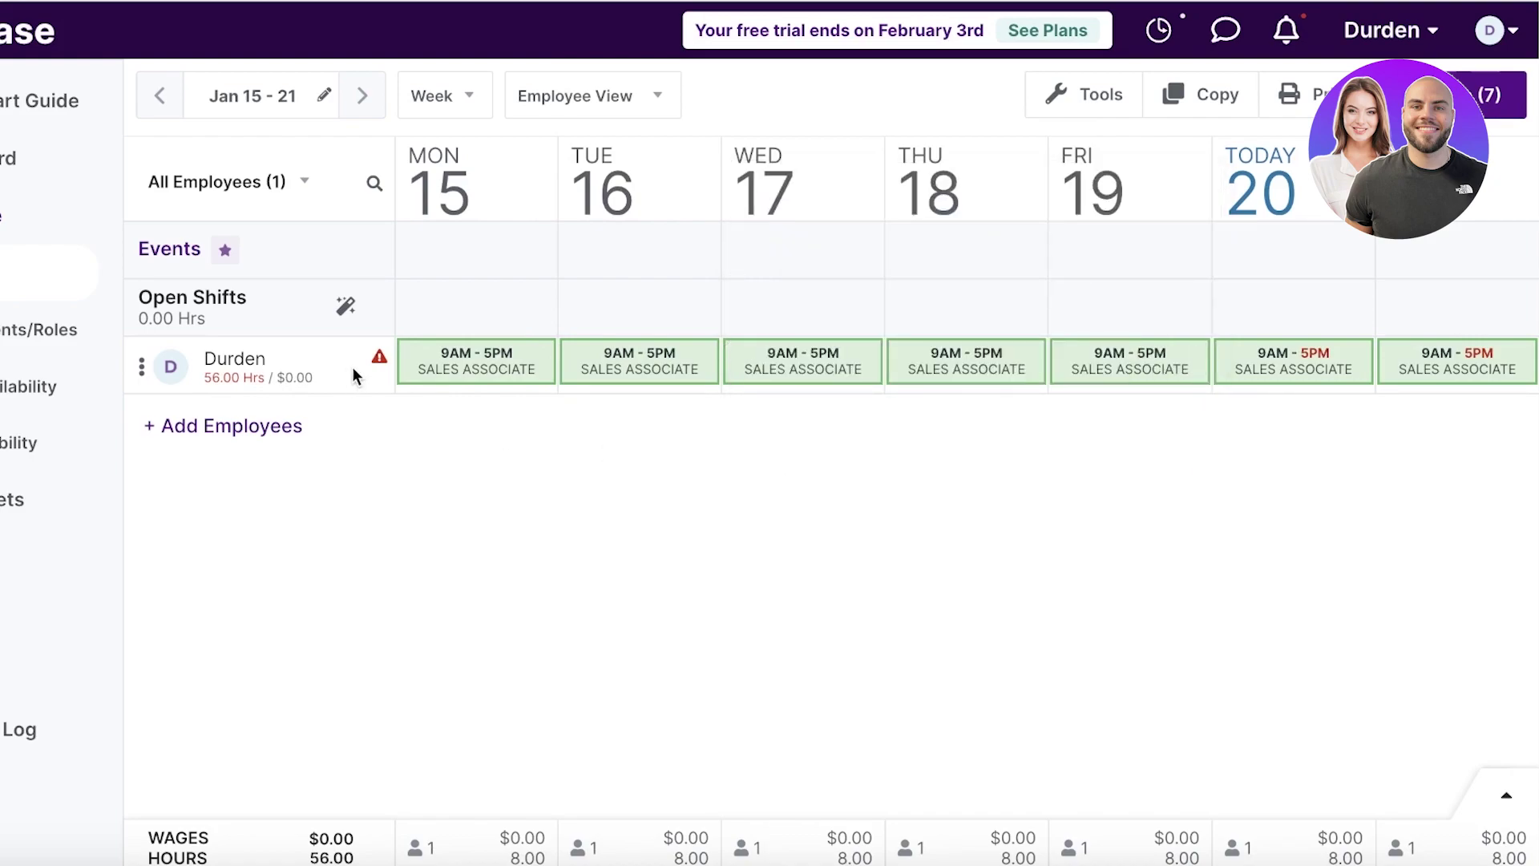
Step: Open the add-team-member options, then close the panel without adding anyone
{"action": "mouse_move", "coordinate": [378, 357]}
{"action": "left_click", "coordinate": [196, 427]}
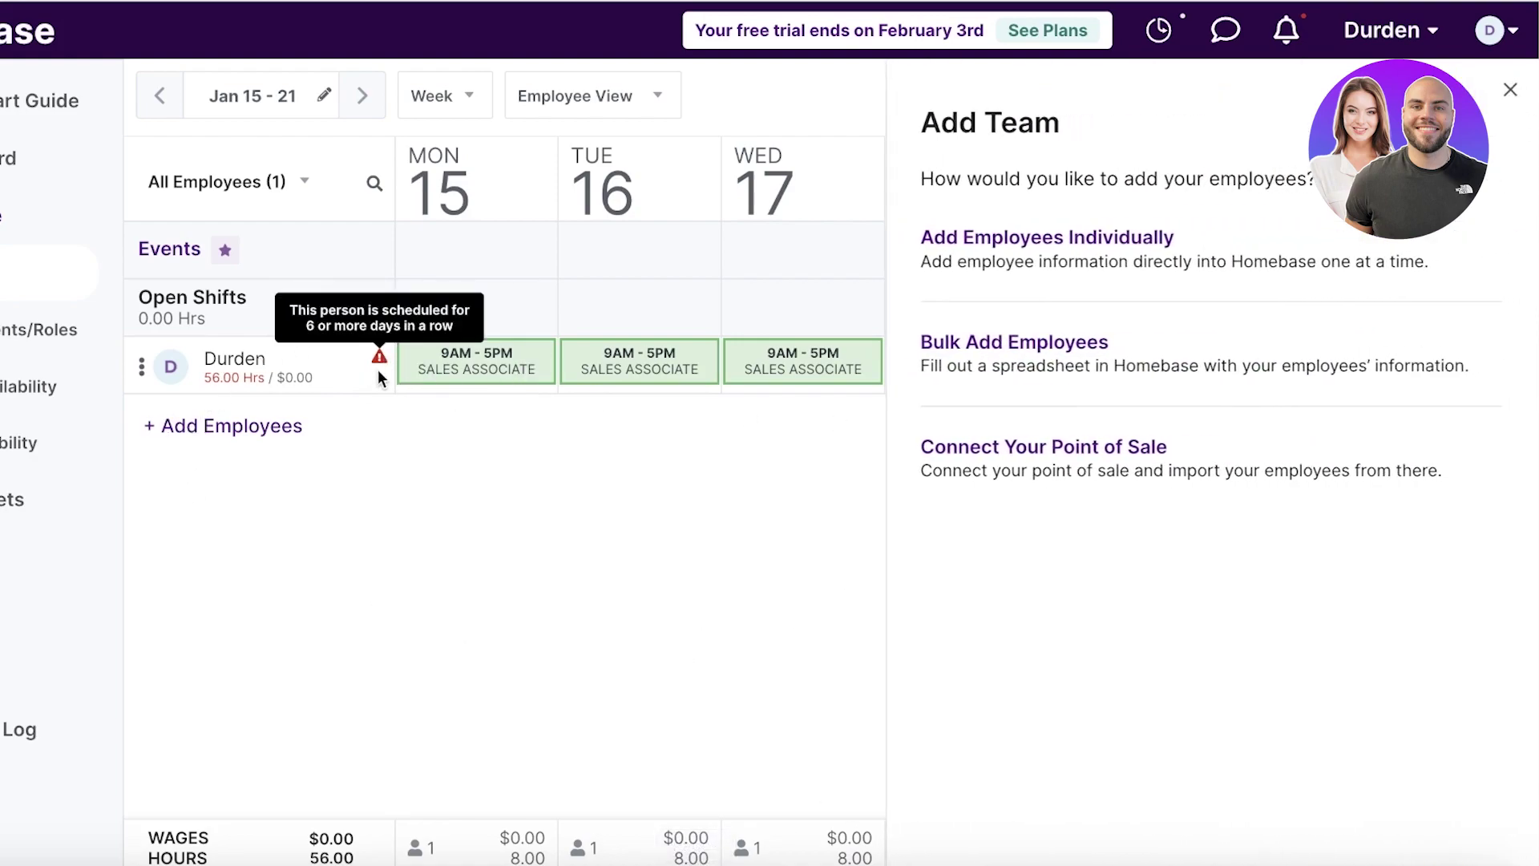
{"action": "left_click", "coordinate": [167, 366]}
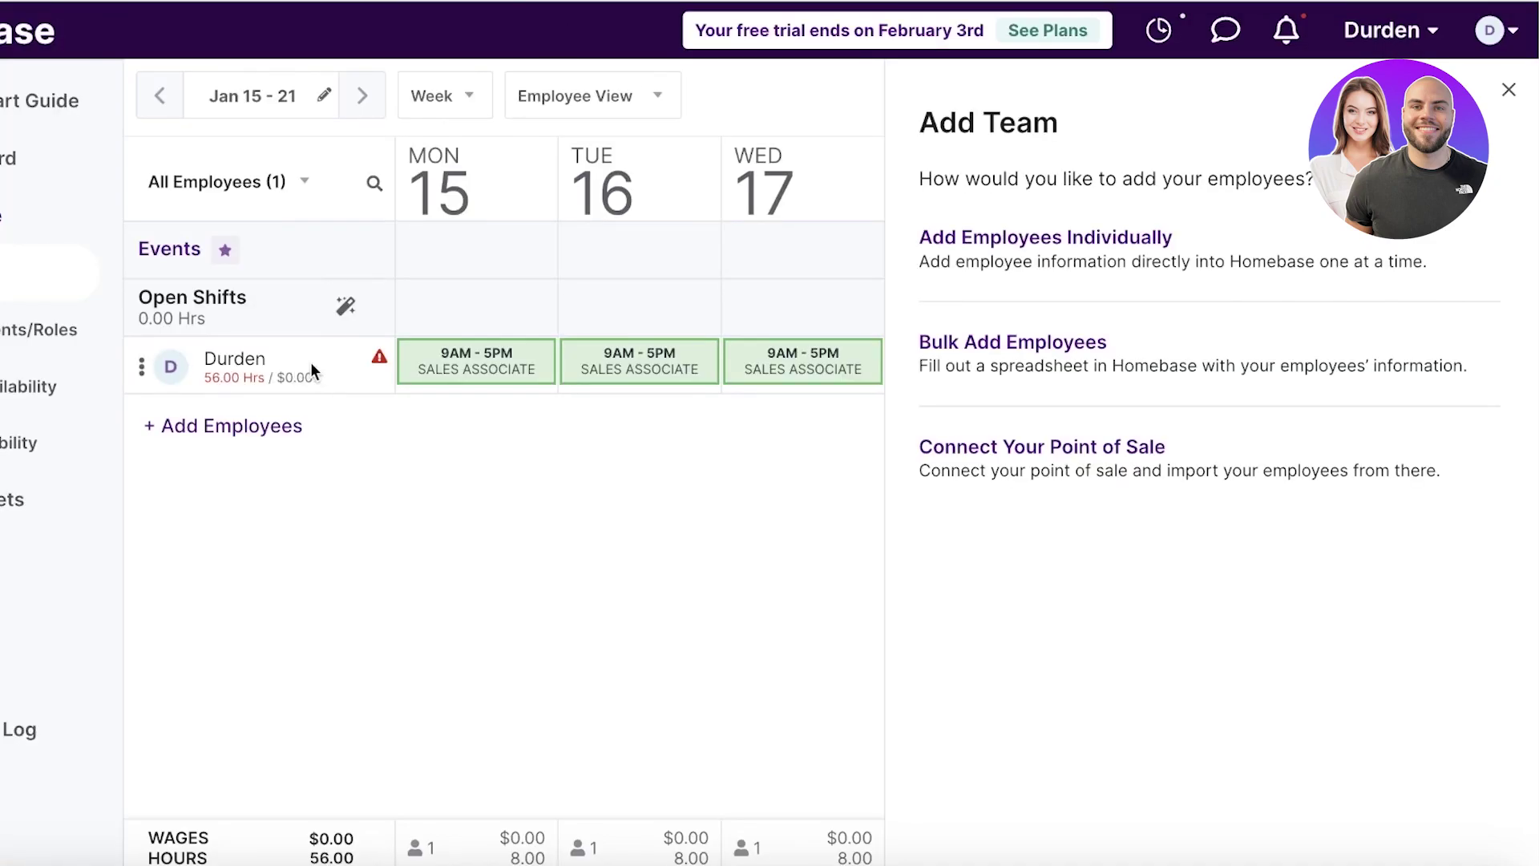
{"action": "left_click", "coordinate": [1521, 104]}
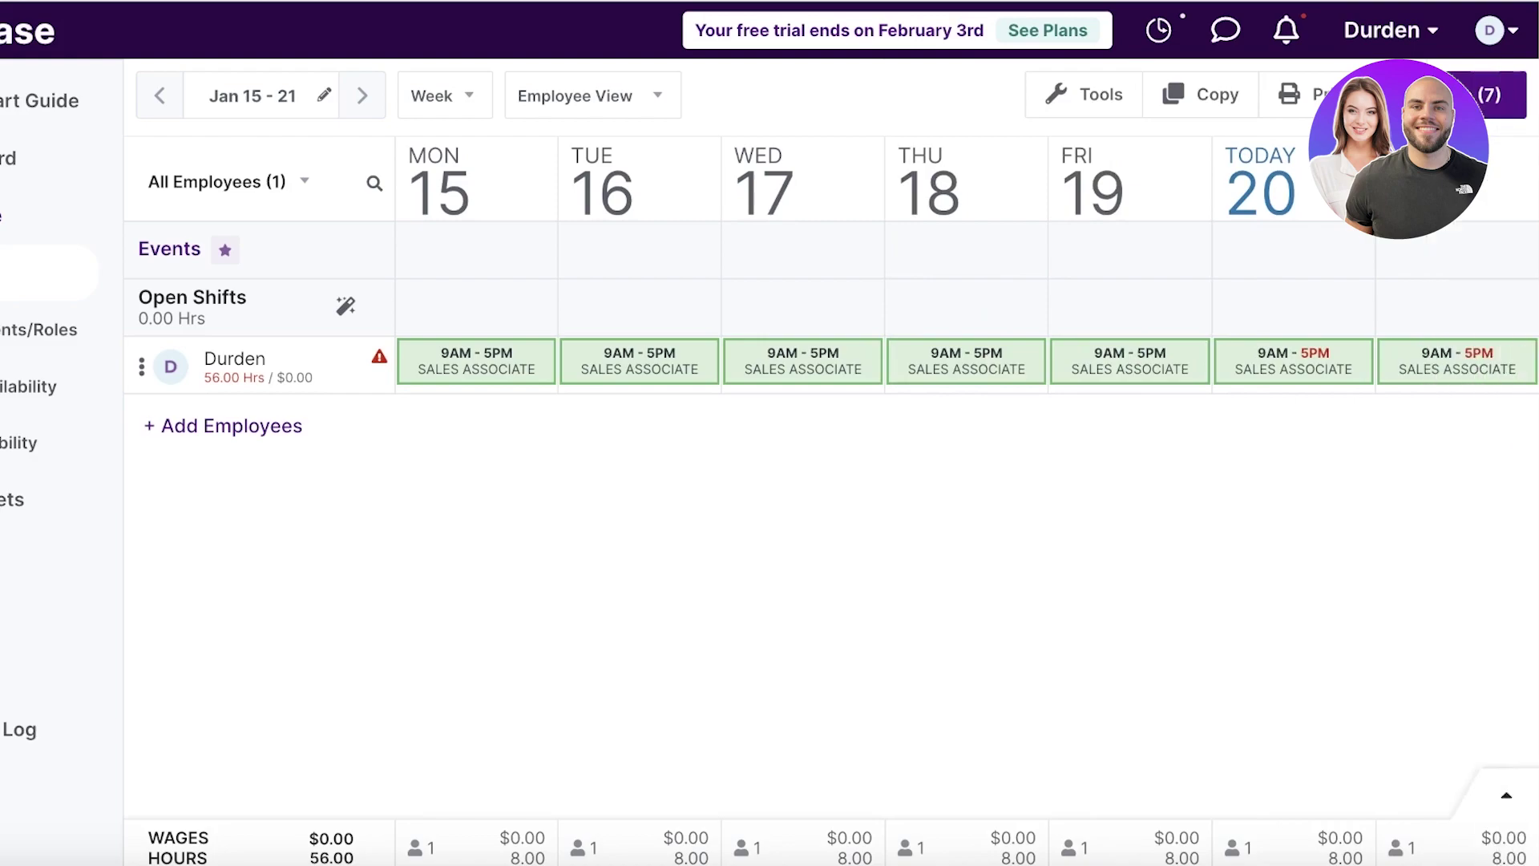
Step: Delete Durden's Monday, Thursday and 20th shifts from the weekly schedule
{"action": "left_click", "coordinate": [418, 370]}
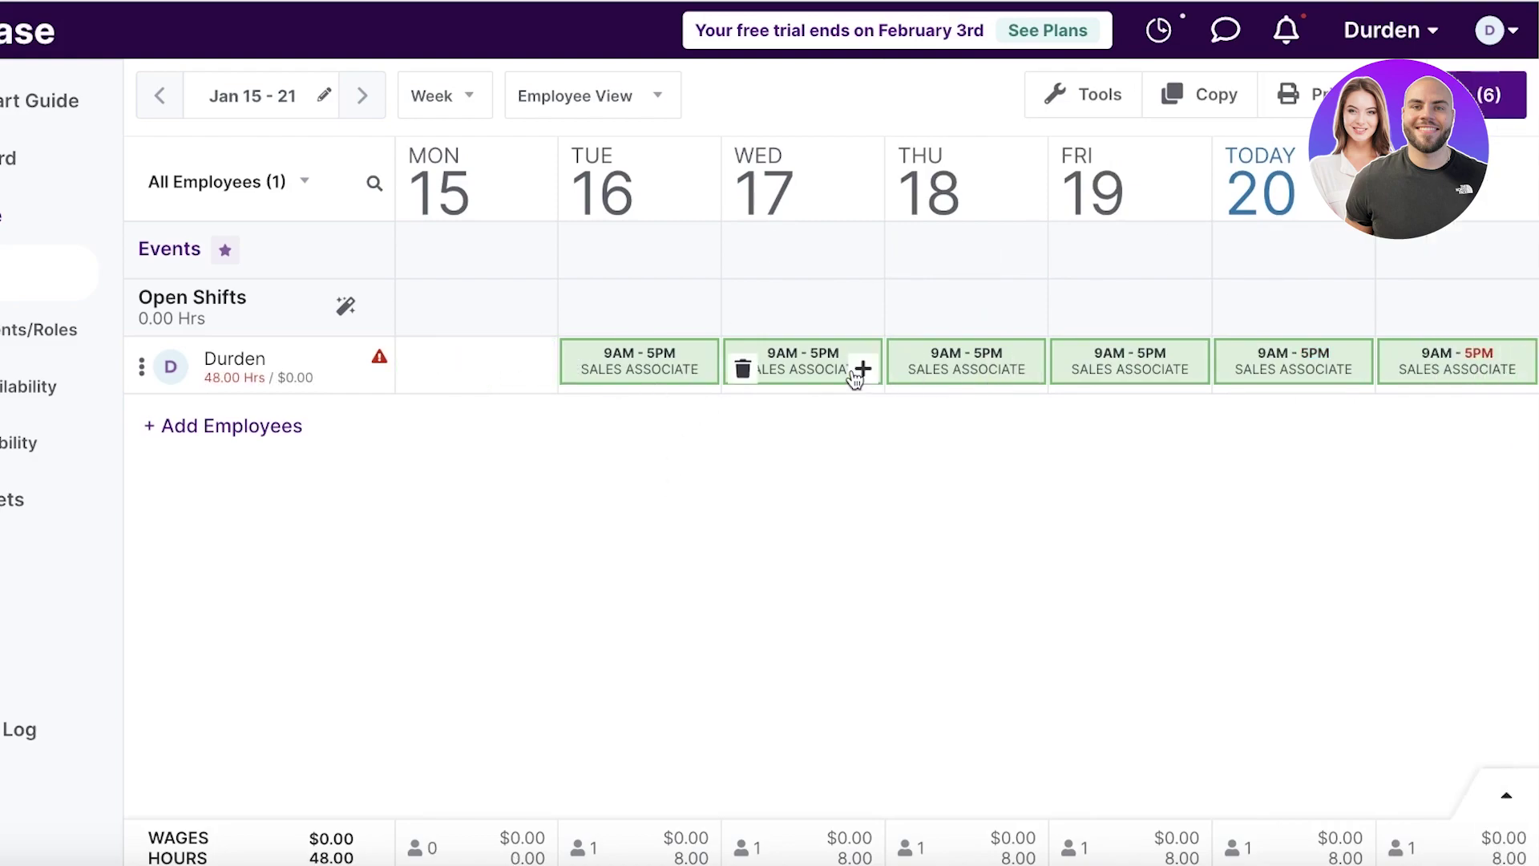
{"action": "left_click", "coordinate": [906, 369]}
{"action": "left_click", "coordinate": [1234, 369]}
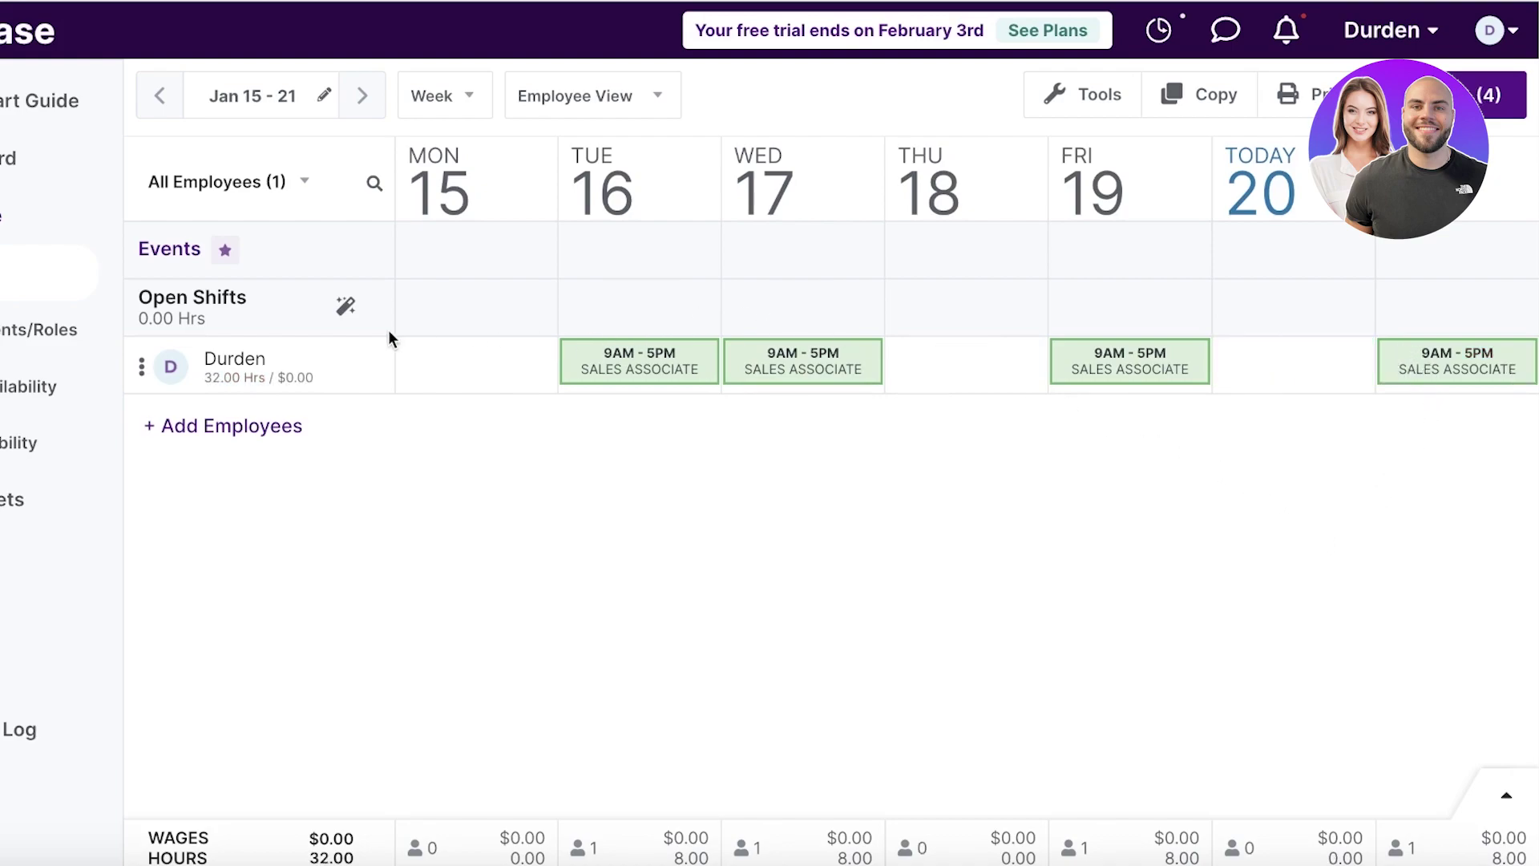
{"action": "left_click", "coordinate": [605, 103]}
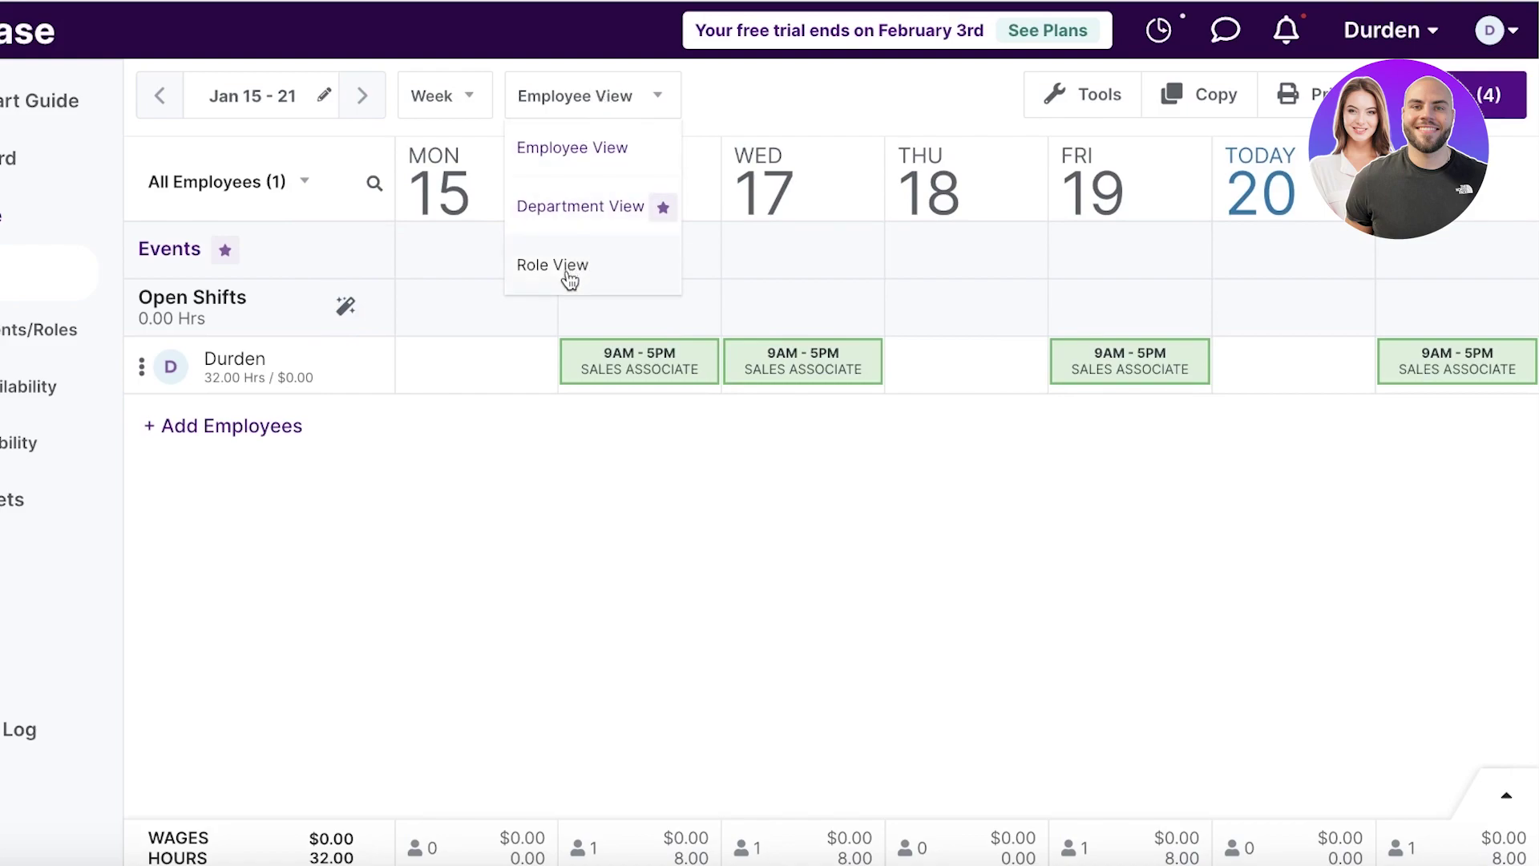
Step: Start adding an employee individually and fill in the new member's name and contact fields
{"action": "left_click", "coordinate": [537, 368]}
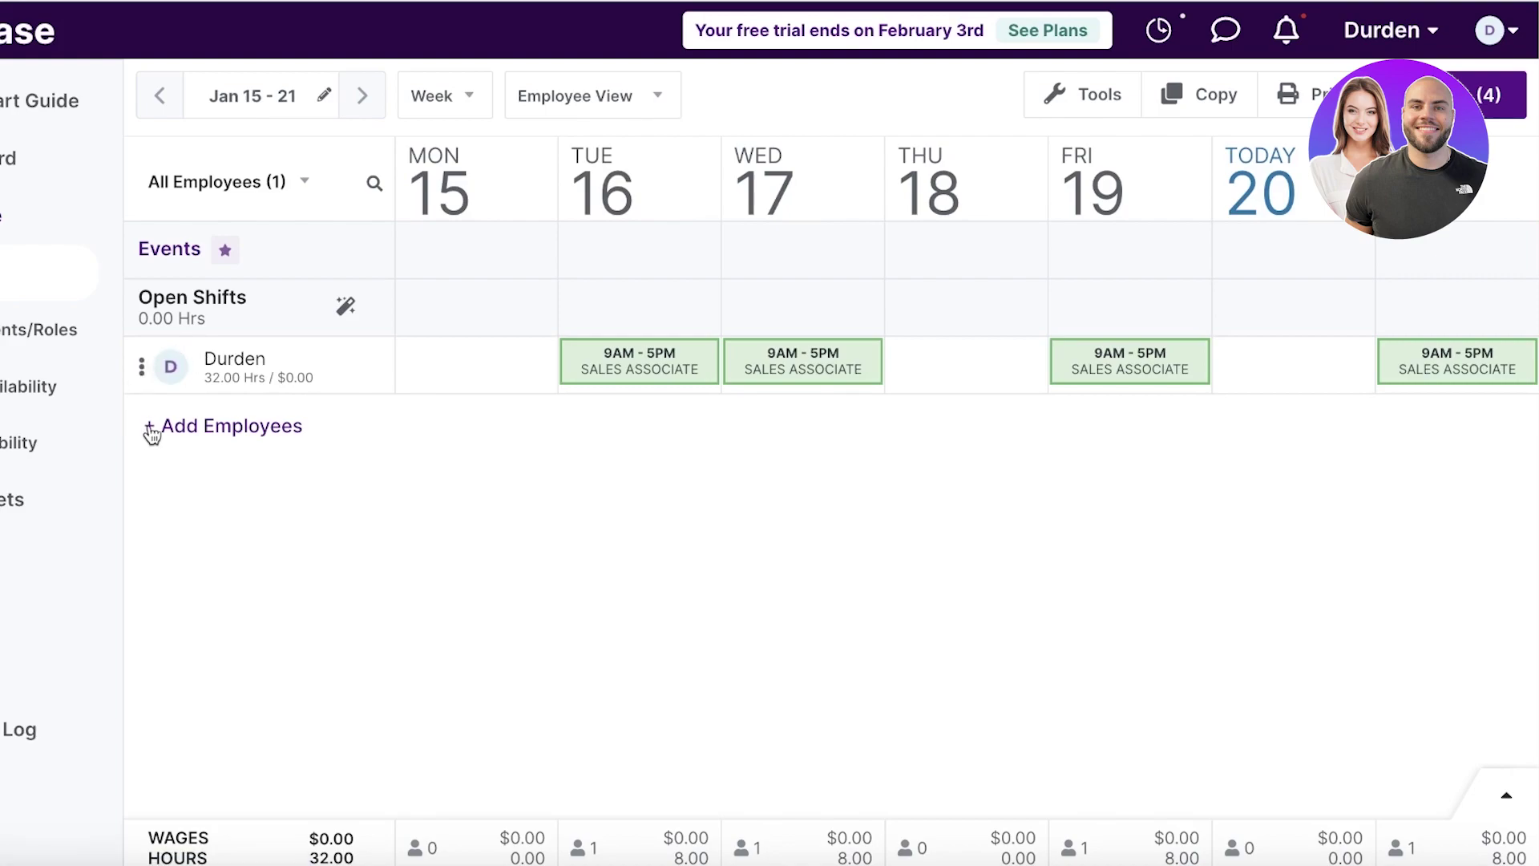
{"action": "left_click", "coordinate": [200, 436]}
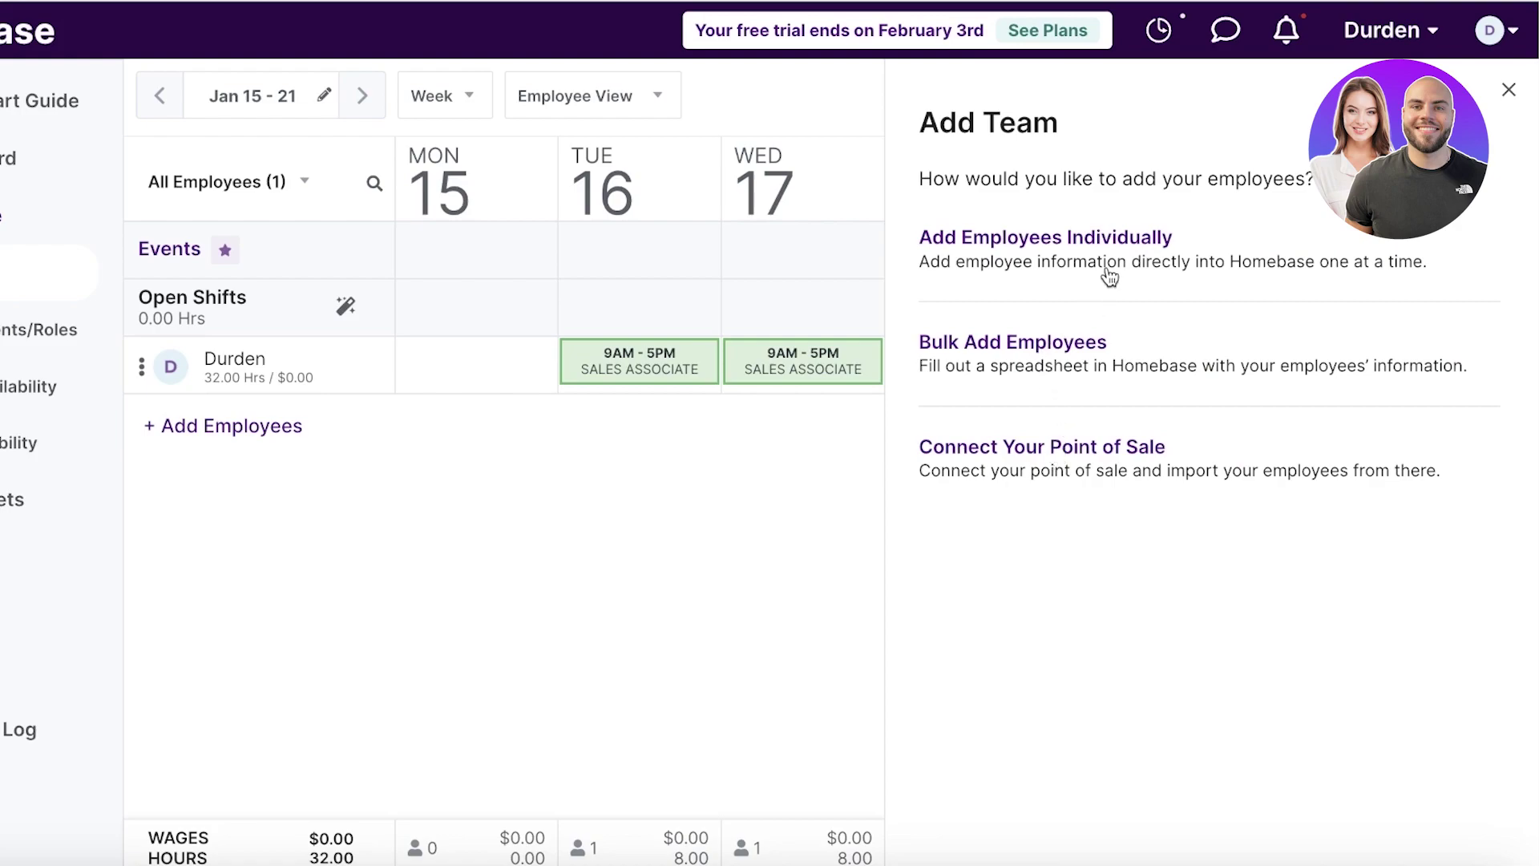
{"action": "left_click", "coordinate": [1086, 256]}
{"action": "left_click", "coordinate": [1058, 213]}
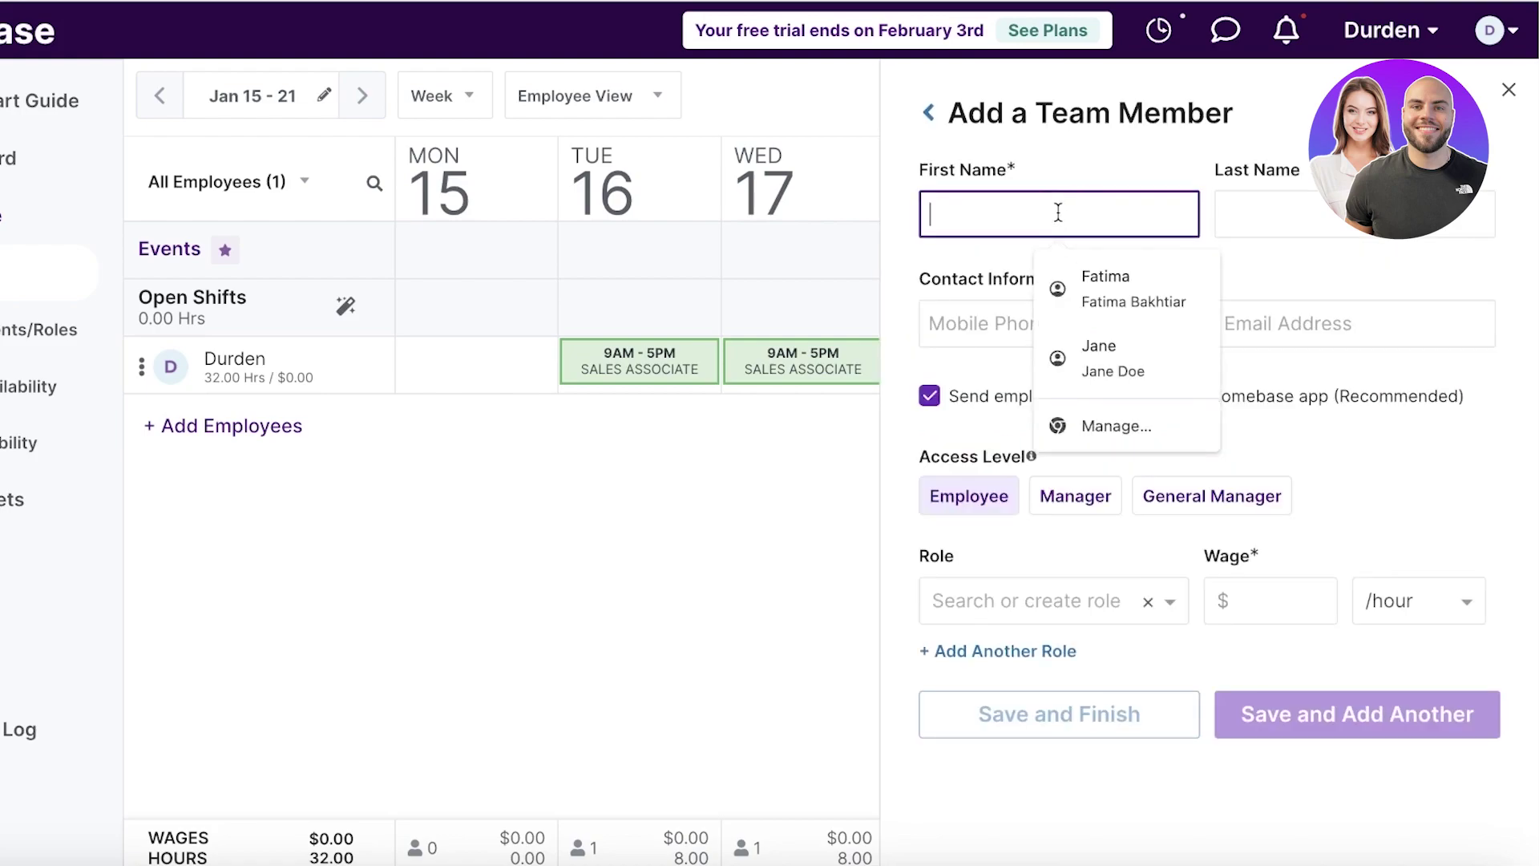
{"action": "left_click", "coordinate": [1102, 352]}
{"action": "left_click", "coordinate": [1092, 335]}
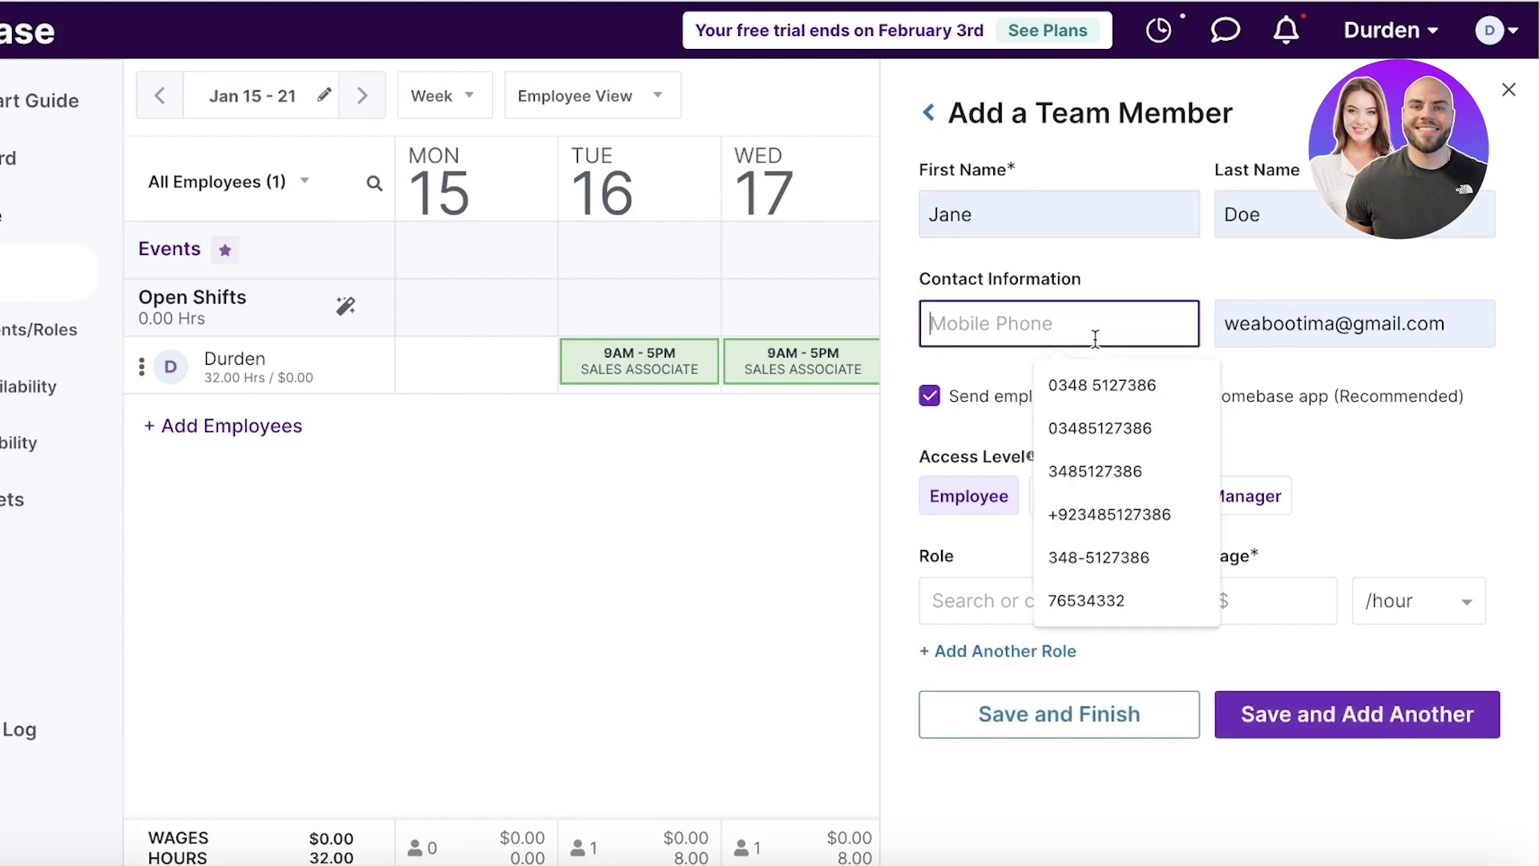
{"action": "left_click", "coordinate": [1168, 250]}
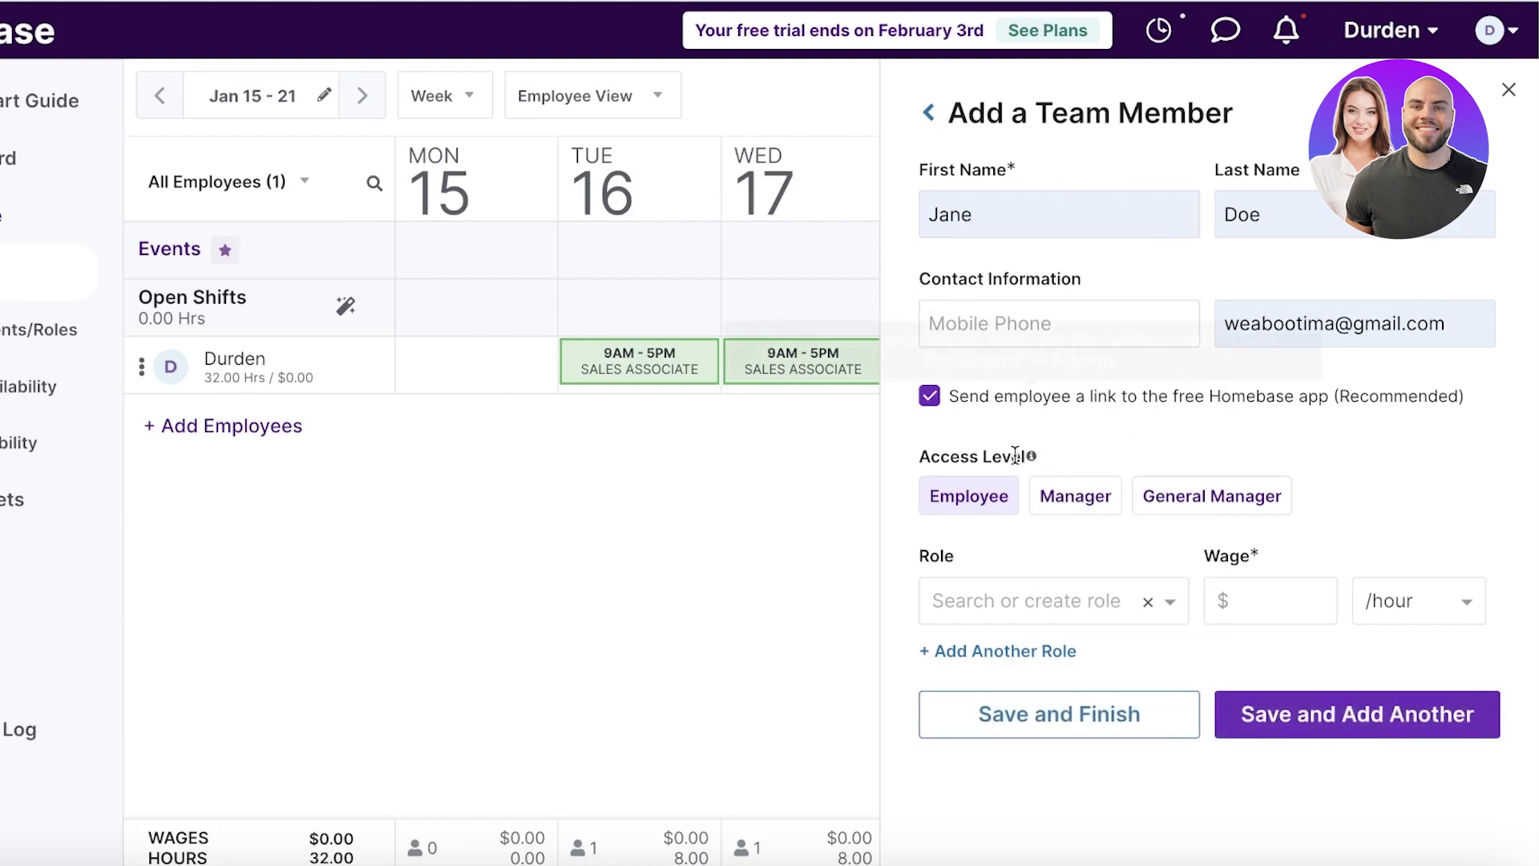
Step: Give the new member General Manager access and role with a $20 hourly wage
{"action": "left_click", "coordinate": [1162, 502]}
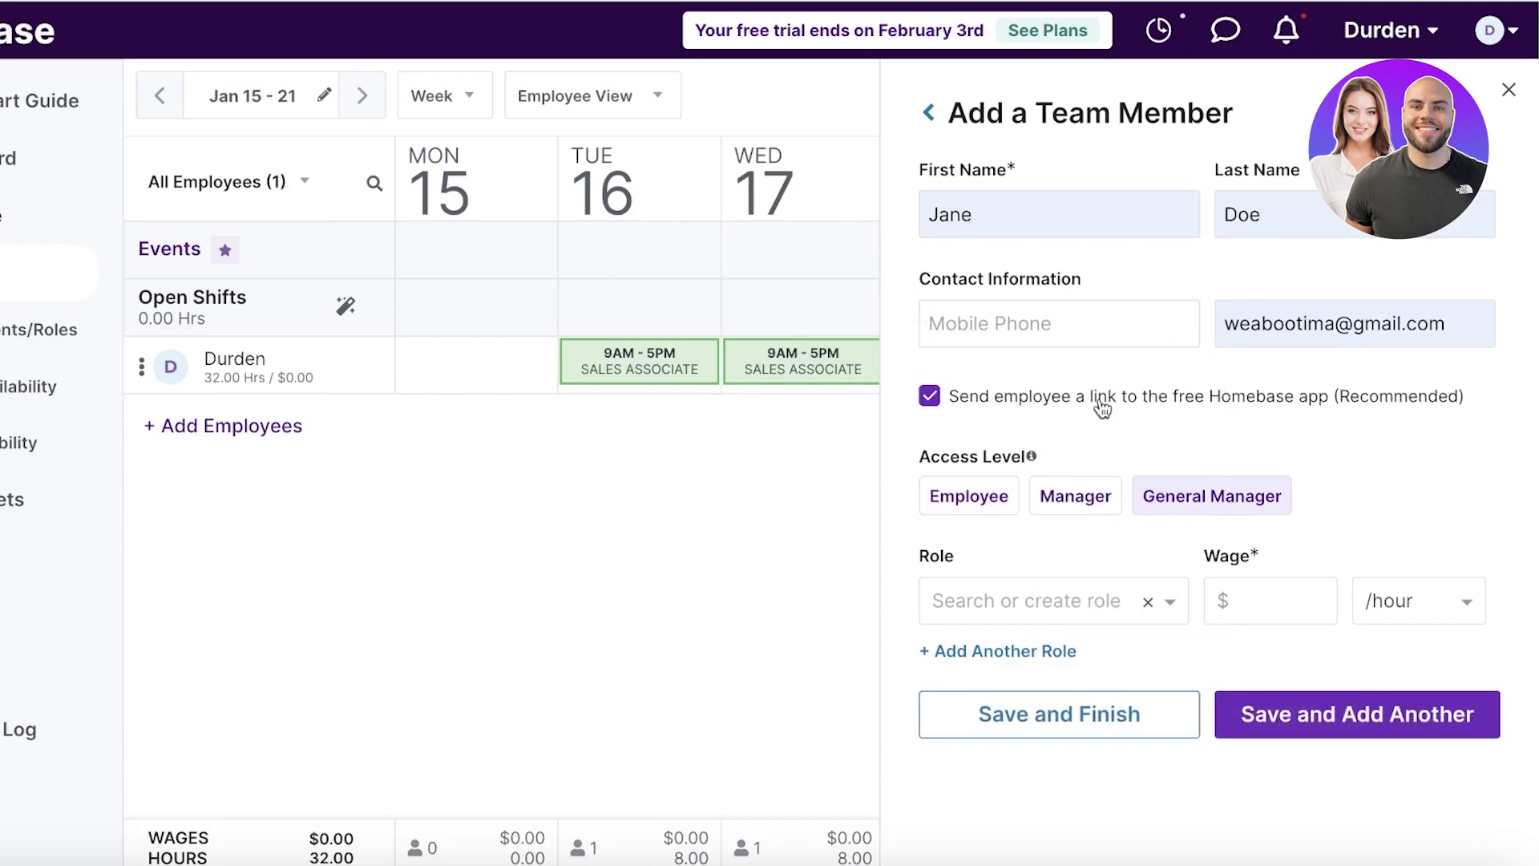
{"action": "left_click", "coordinate": [1067, 597]}
{"action": "scroll", "coordinate": [1071, 765], "scroll_direction": "down", "scroll_amount": 4}
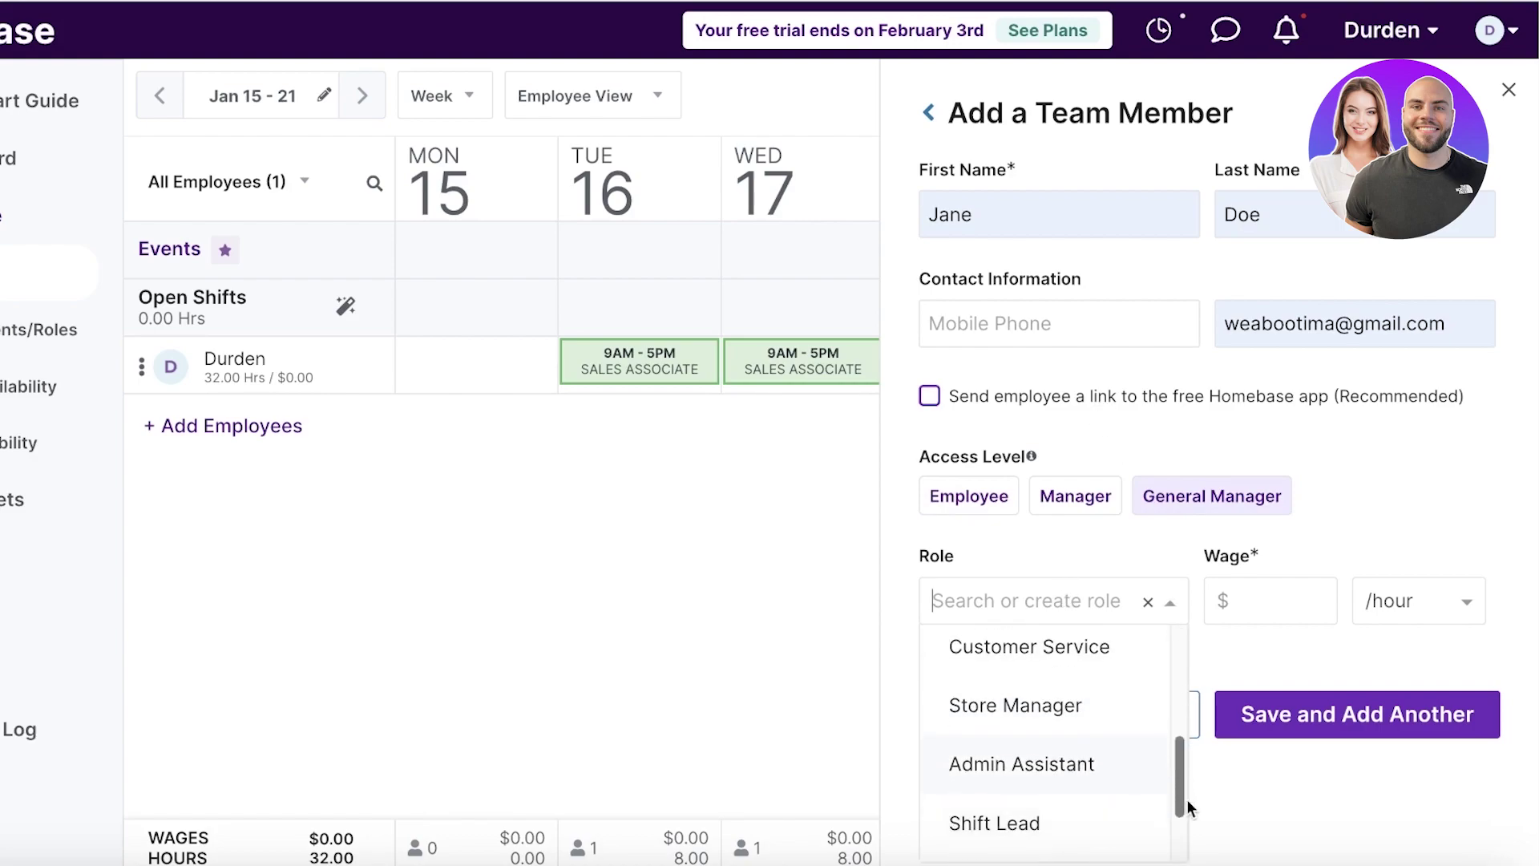
{"action": "scroll", "coordinate": [1174, 802], "scroll_direction": "down", "scroll_amount": 2}
{"action": "left_click", "coordinate": [1042, 831]}
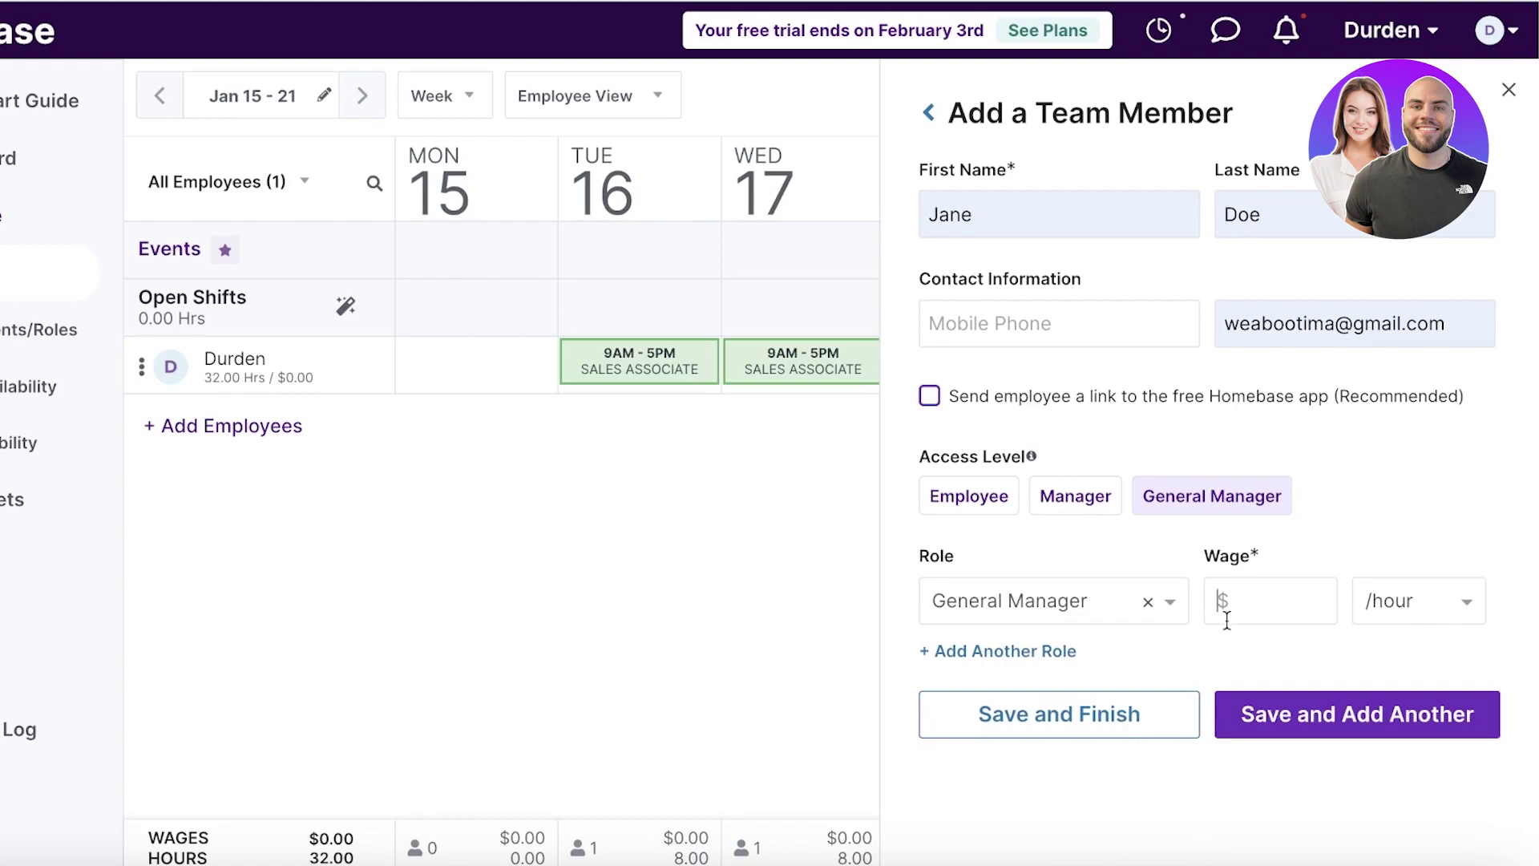
{"action": "type", "text": "5"}
{"action": "key", "text": "BackSpace"}
{"action": "type", "text": "20"}
Step: Paste in the member's mobile number, save the new member, and close the panel
{"action": "left_click", "coordinate": [1357, 734]}
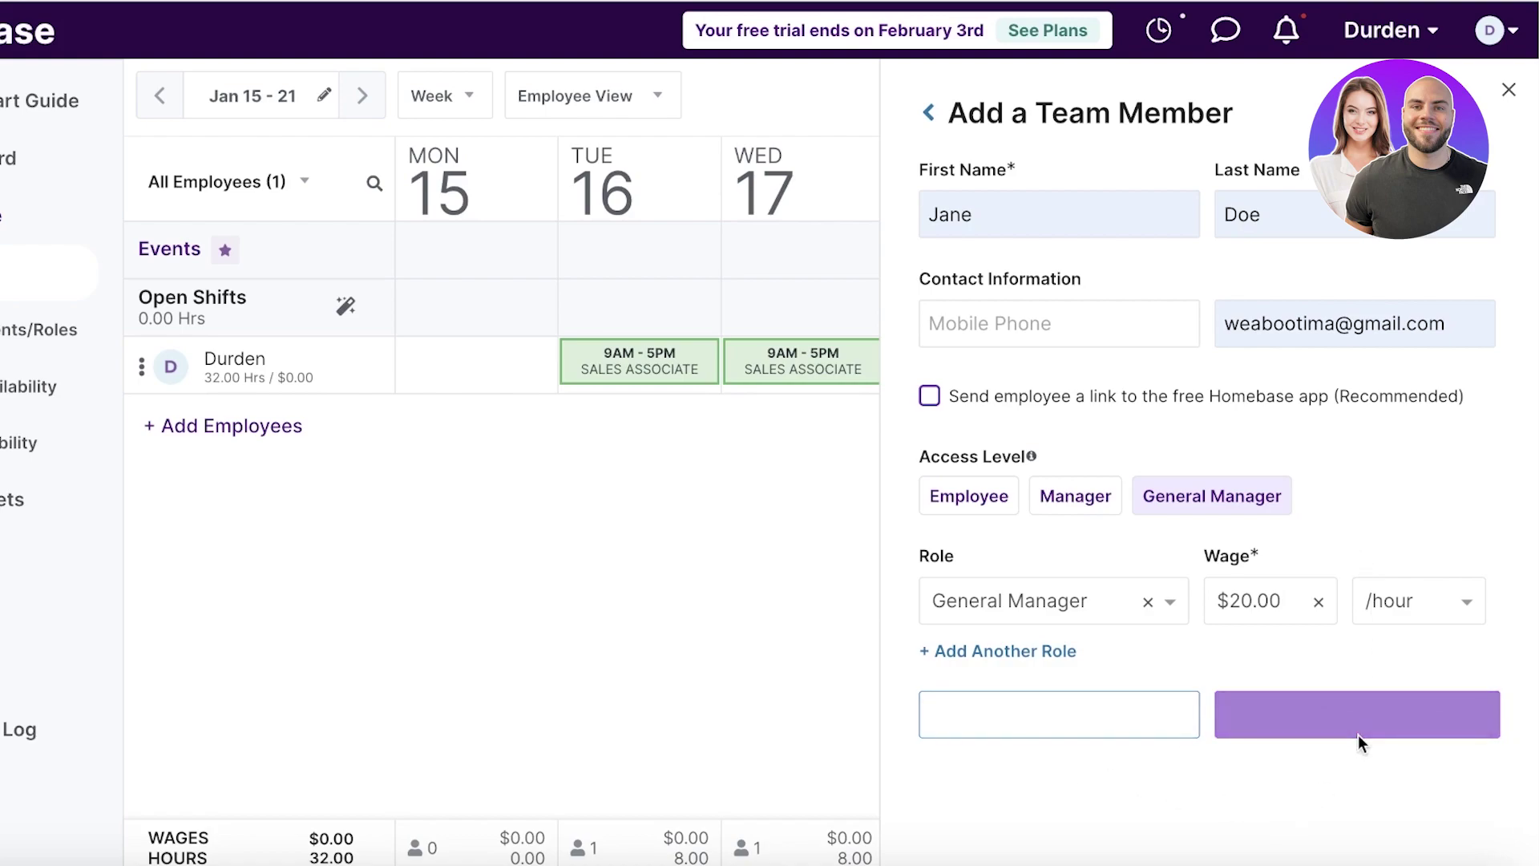
{"action": "left_click", "coordinate": [1060, 303]}
{"action": "key", "text": "ctrl+v"}
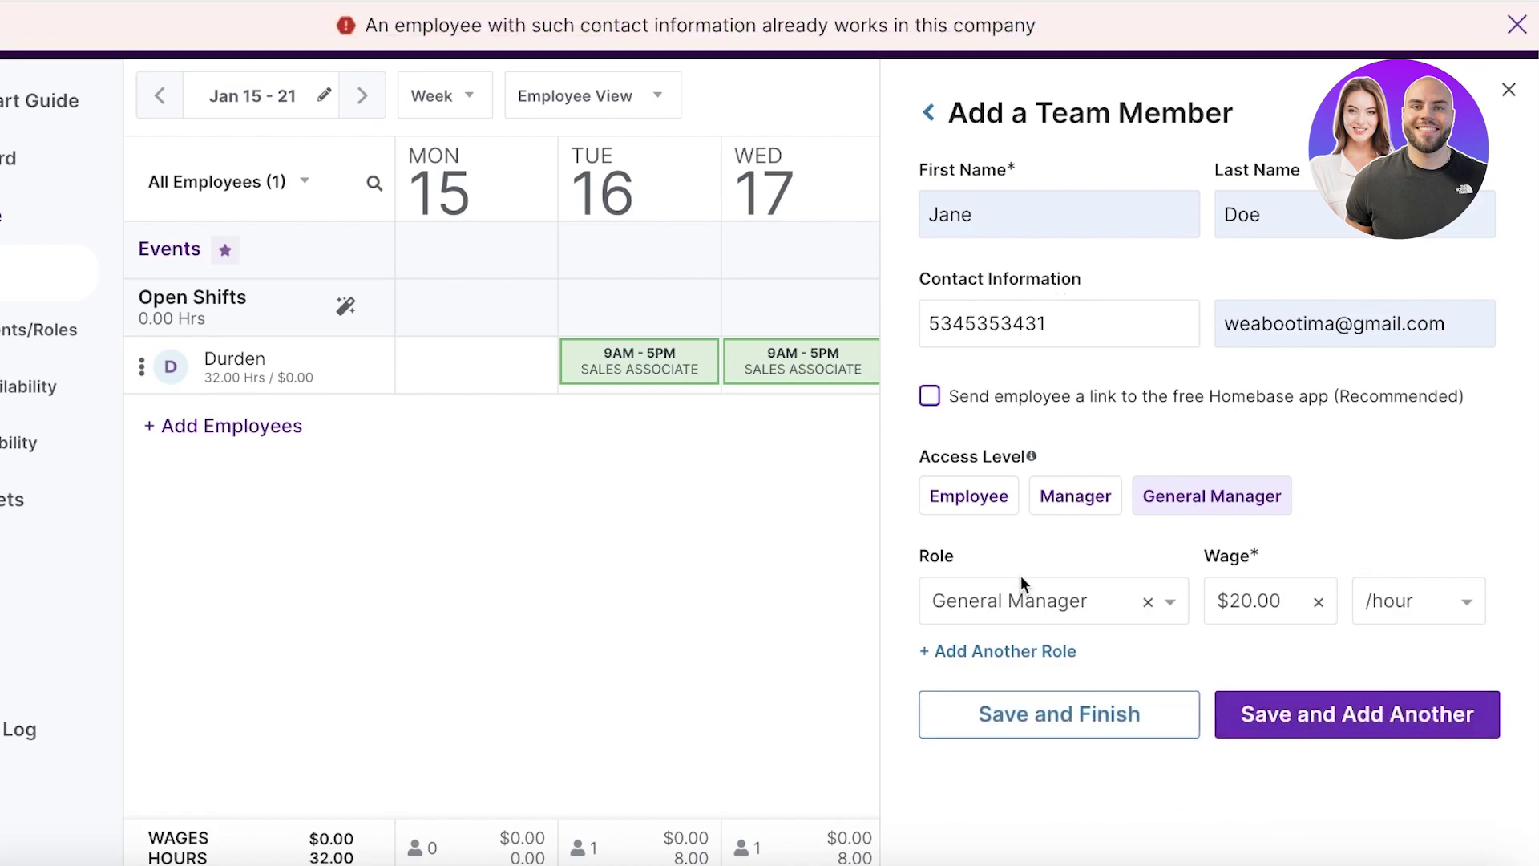
{"action": "left_click", "coordinate": [1331, 703]}
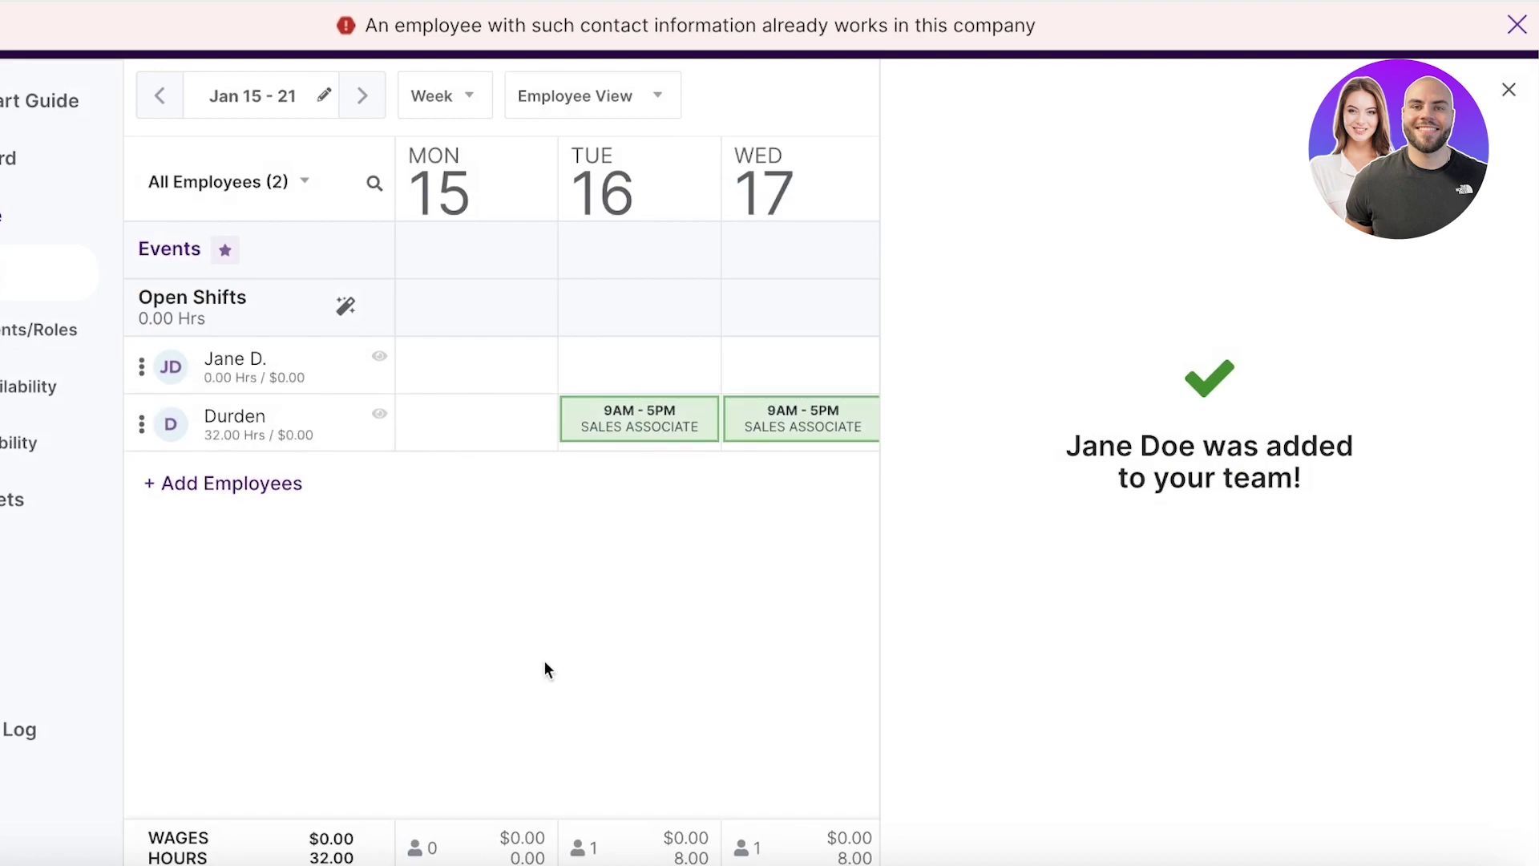
{"action": "left_click", "coordinate": [1507, 91]}
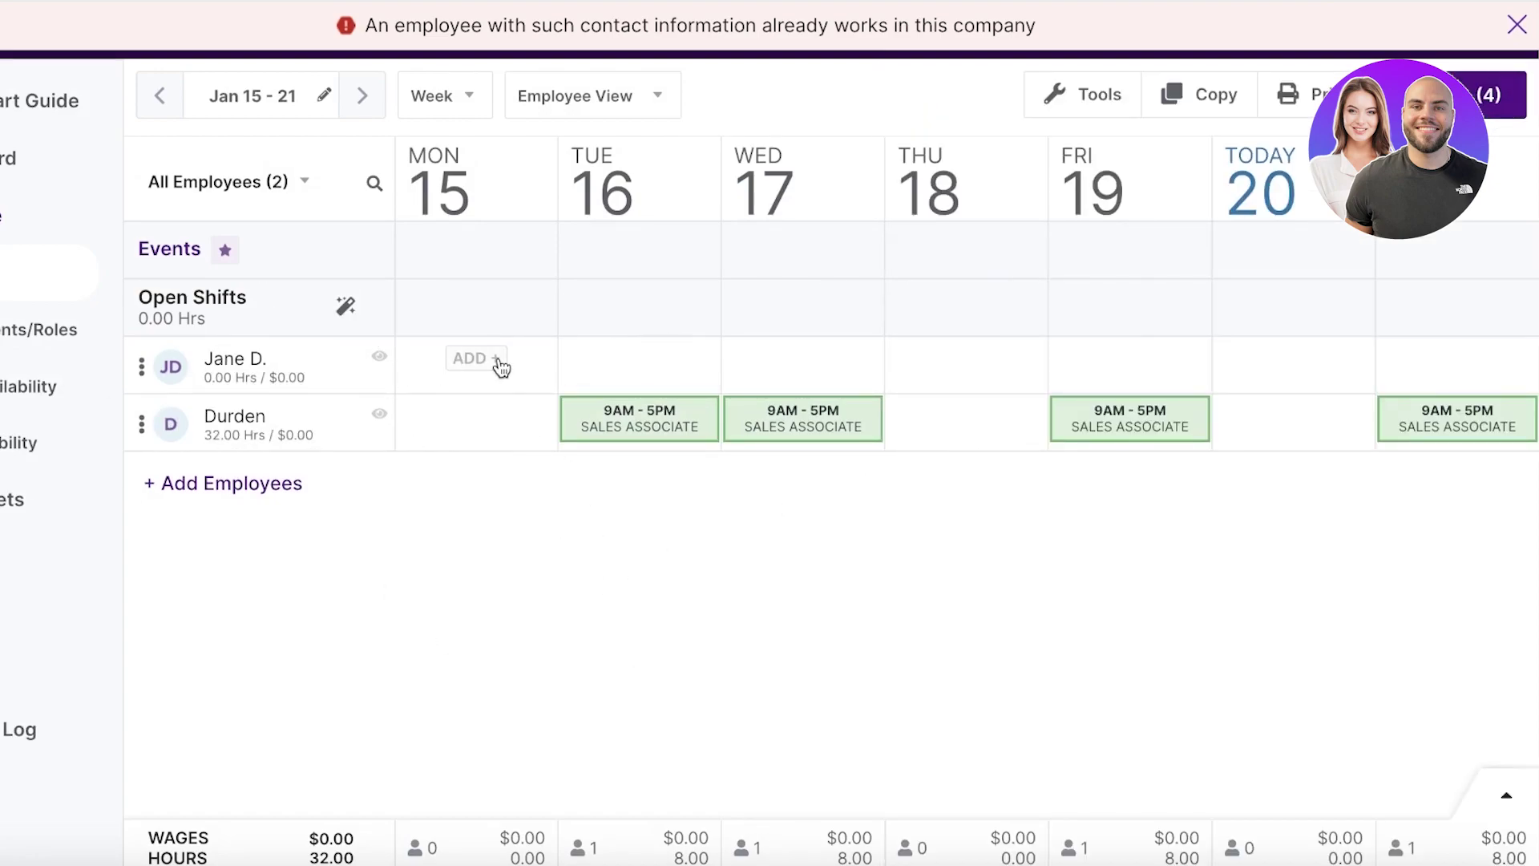
Step: Start a shift for the new member repeating Monday through Friday
{"action": "left_click", "coordinate": [498, 366]}
{"action": "left_click", "coordinate": [665, 388]}
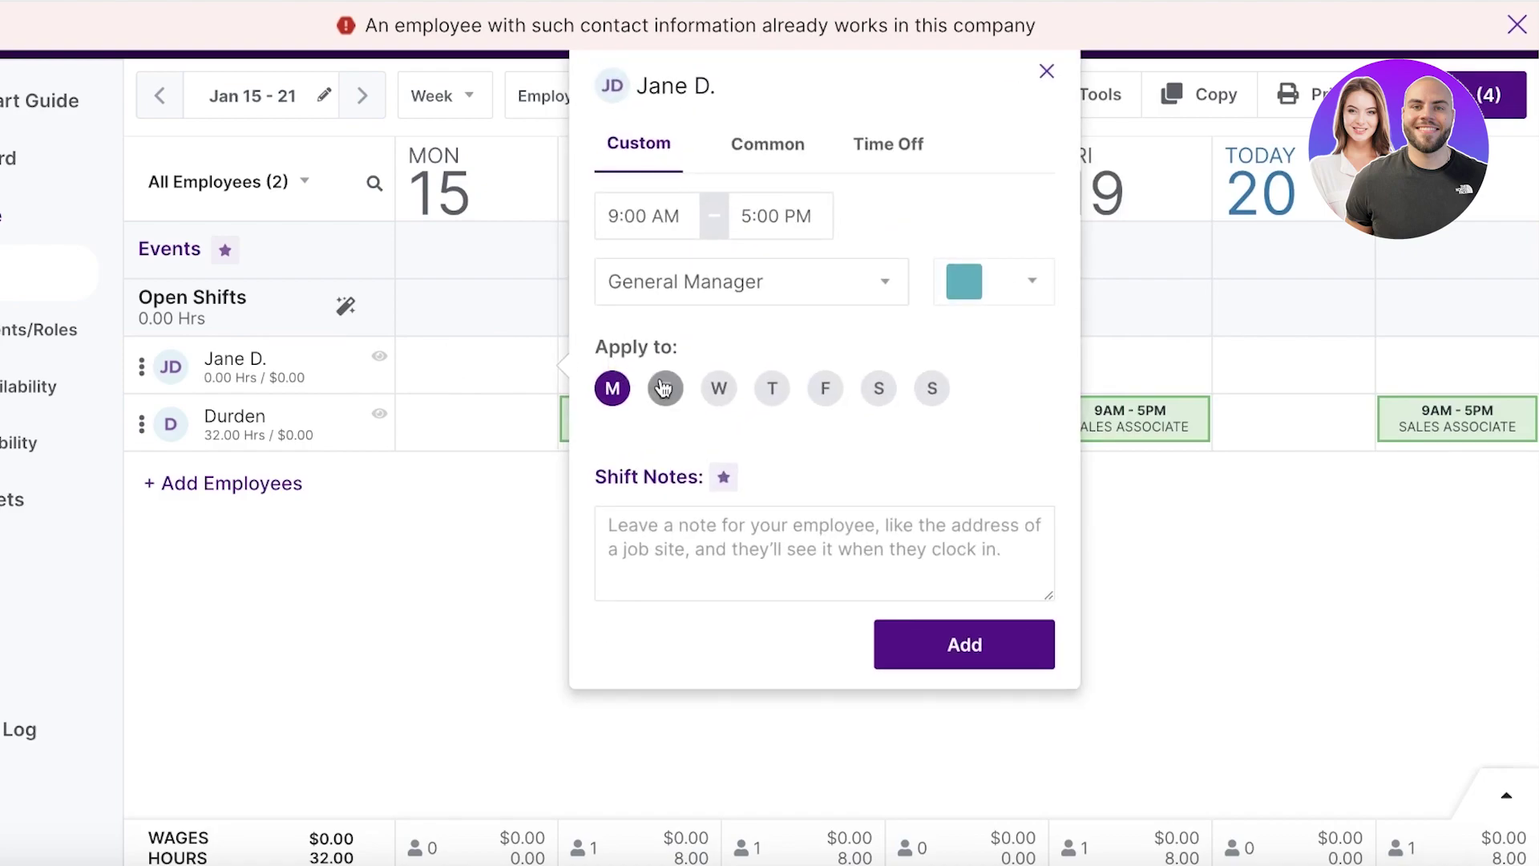
{"action": "left_click", "coordinate": [719, 388]}
{"action": "left_click", "coordinate": [772, 388]}
{"action": "left_click", "coordinate": [825, 388]}
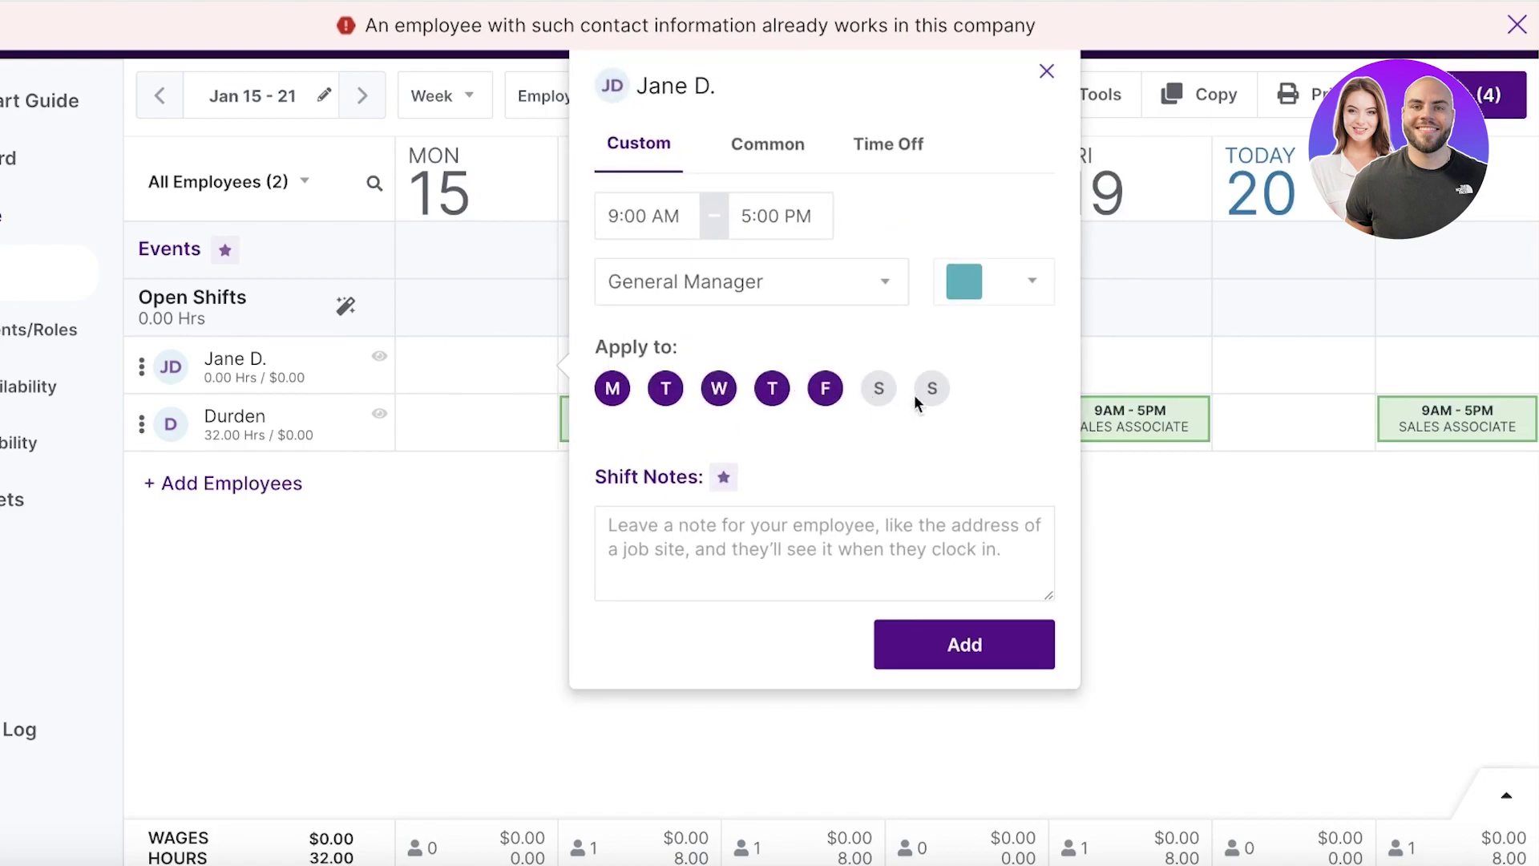
Step: Set the weekday General Manager shift to 10:00 AM–3:00 PM and add it
{"action": "left_click", "coordinate": [657, 214]}
{"action": "left_click", "coordinate": [787, 216]}
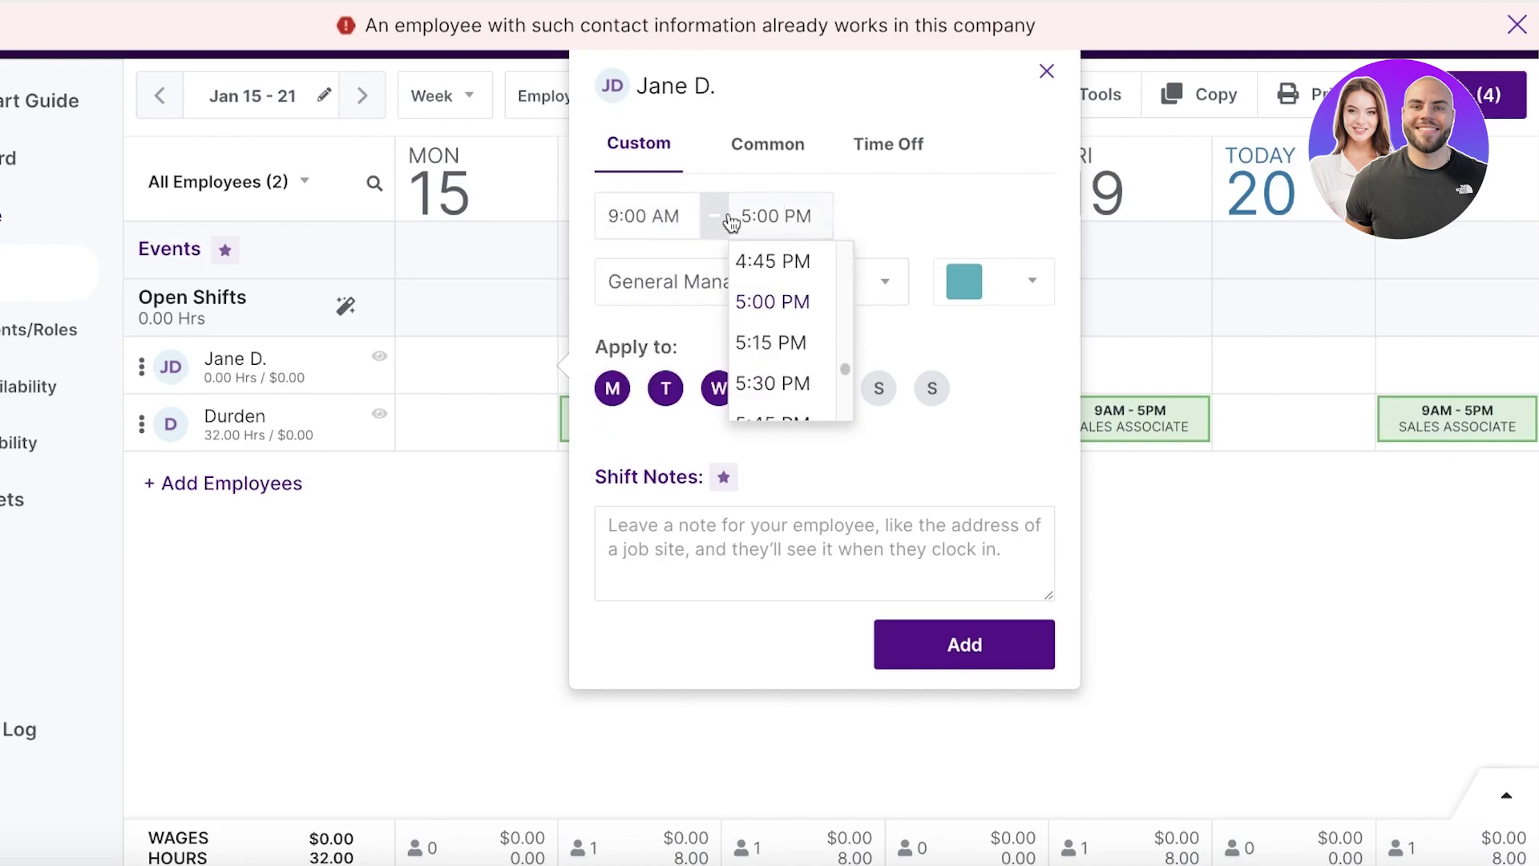
{"action": "scroll", "coordinate": [810, 319], "scroll_direction": "up", "scroll_amount": 3}
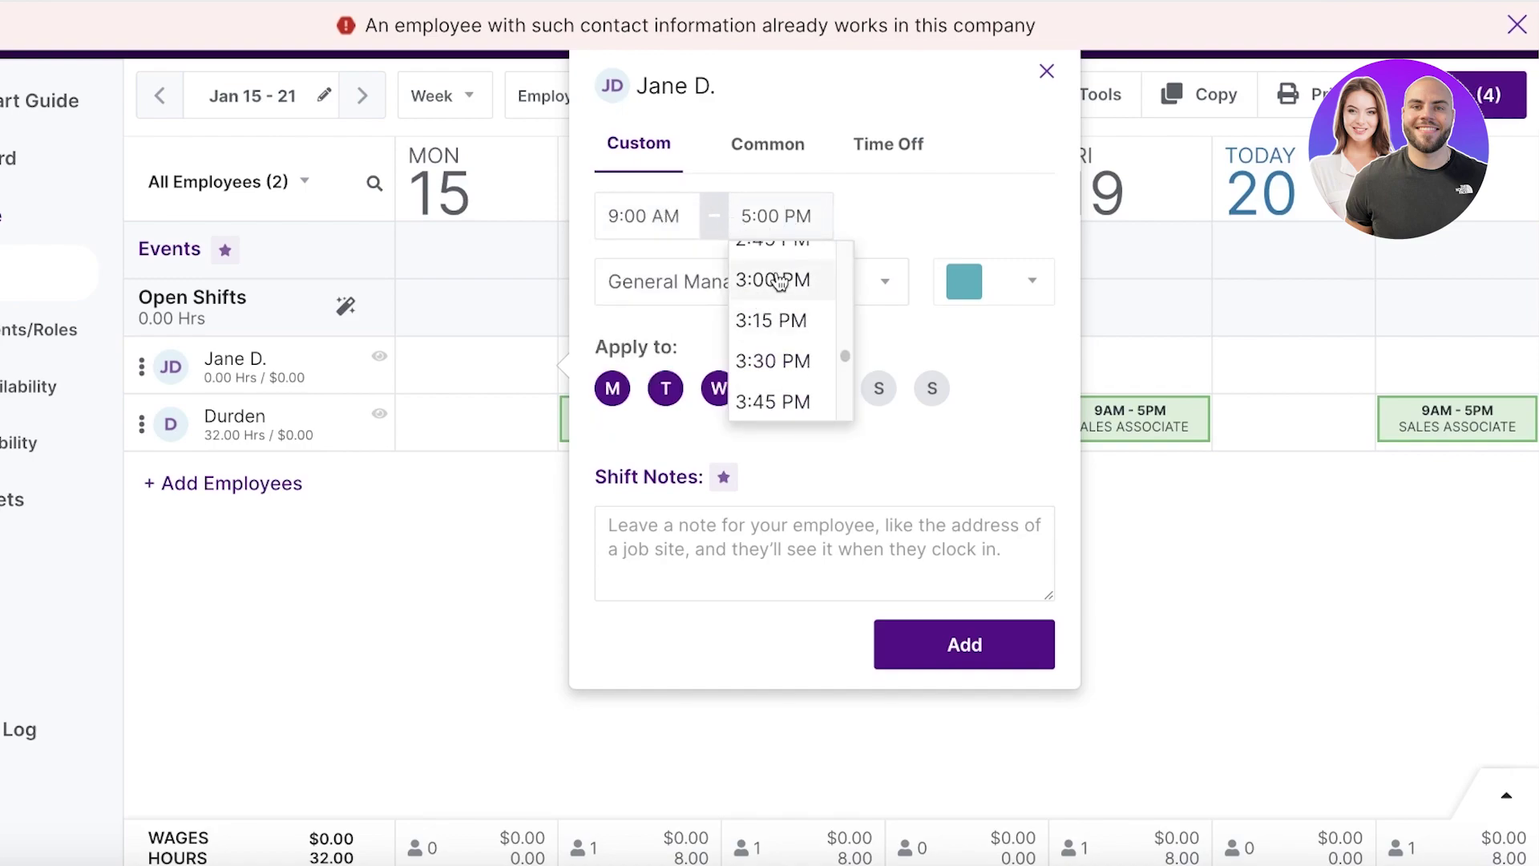
{"action": "left_click", "coordinate": [797, 282]}
{"action": "left_click", "coordinate": [683, 222]}
{"action": "scroll", "coordinate": [685, 337], "scroll_direction": "down", "scroll_amount": 2}
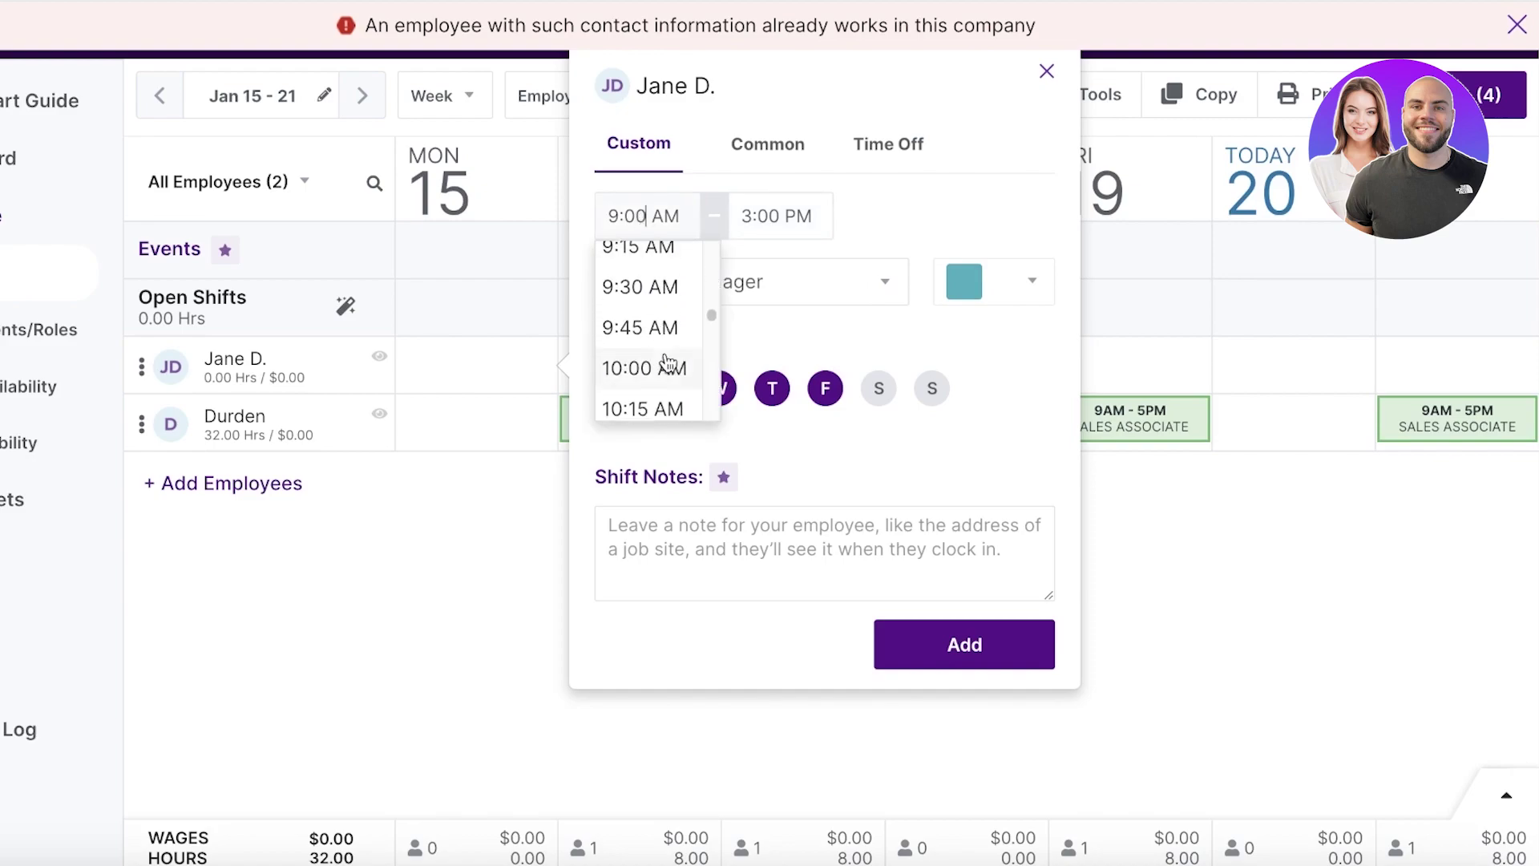
{"action": "left_click", "coordinate": [649, 376]}
{"action": "left_click", "coordinate": [964, 650]}
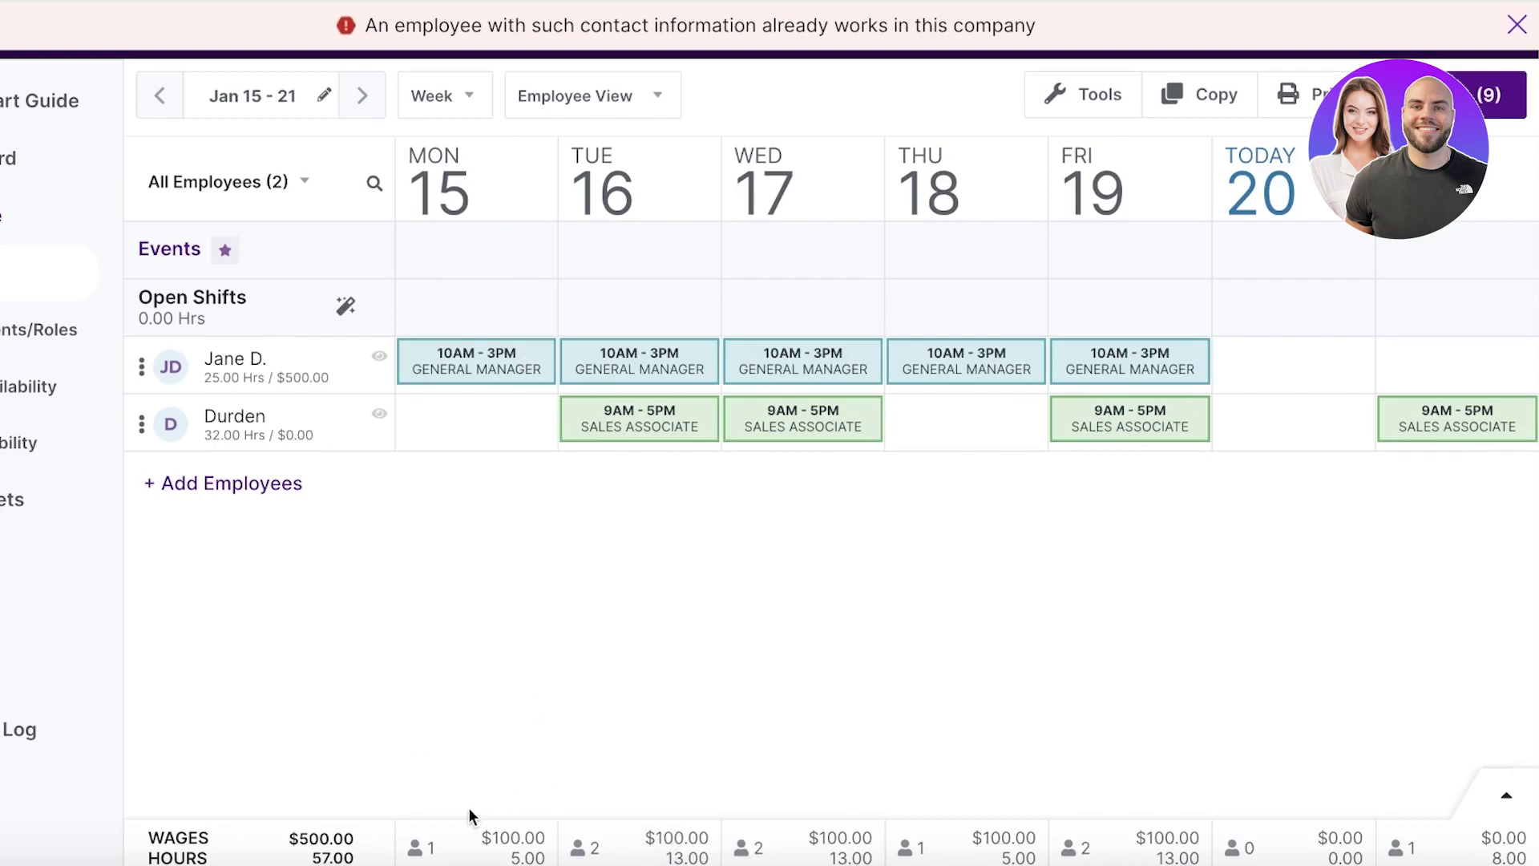
Step: Check the weekly totals of $500.00 wages for 57.00 hours
{"action": "left_click_drag", "start_coordinate": [276, 839], "coordinate": [422, 851]}
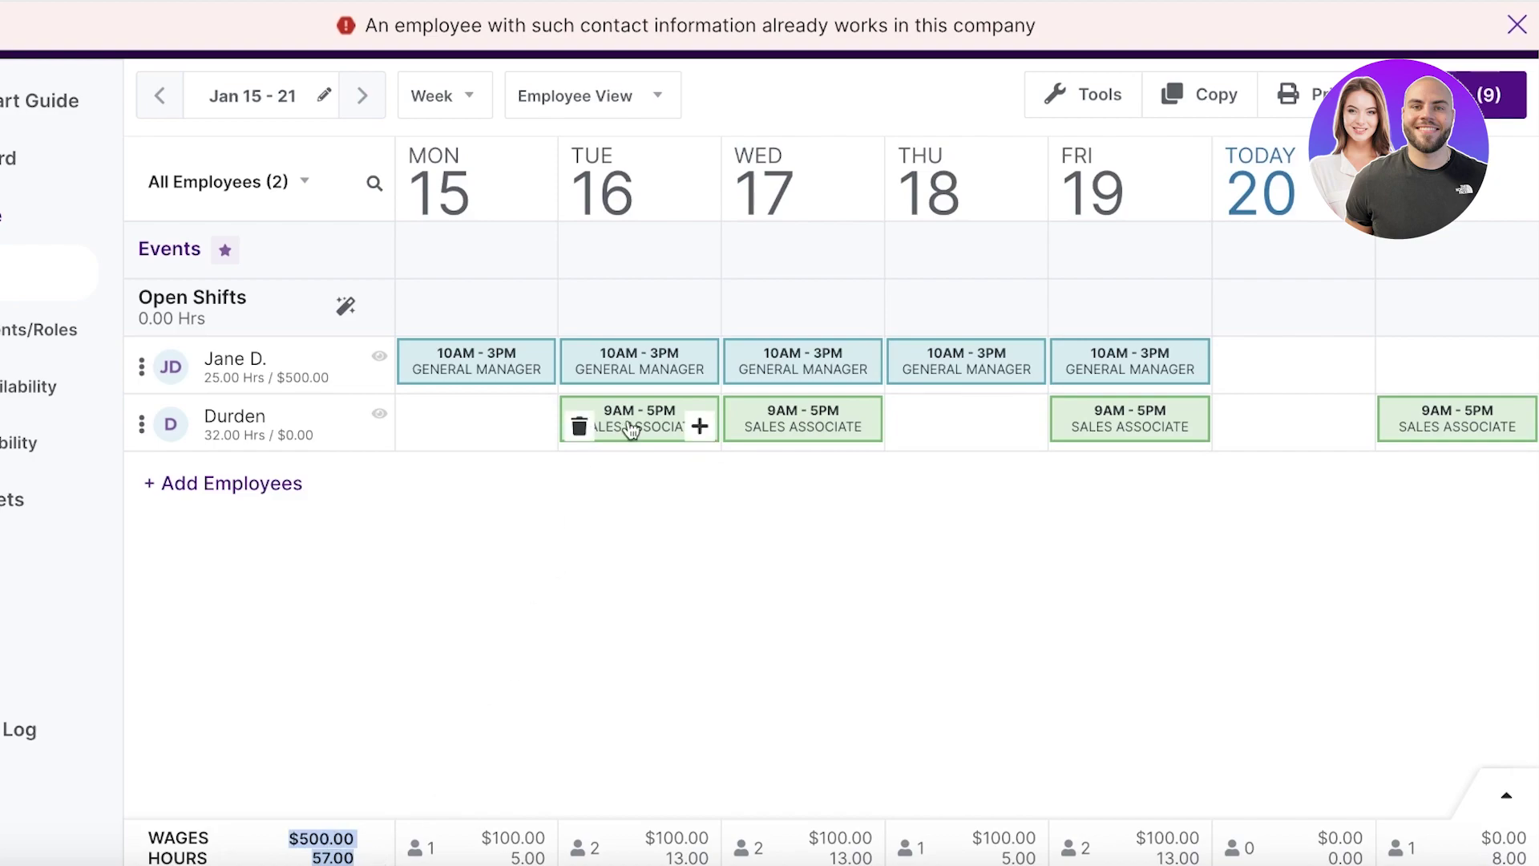
{"action": "left_click", "coordinate": [472, 419]}
{"action": "left_click", "coordinate": [315, 421]}
Step: Go to Timesheets and dismiss the smart time clocks prompt with 'Maybe later'
{"action": "left_click", "coordinate": [220, 437]}
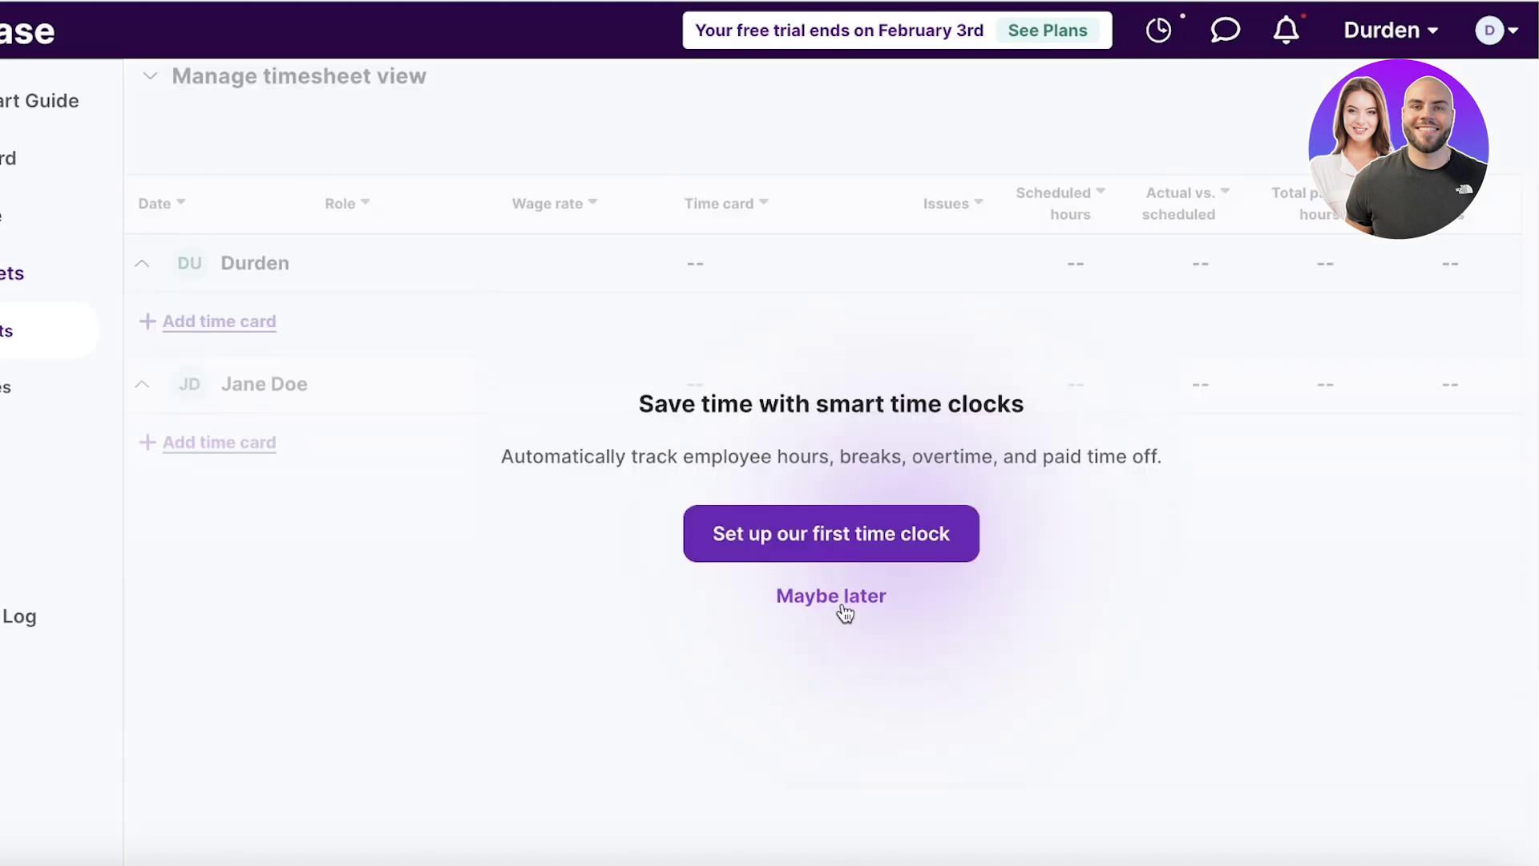
{"action": "left_click", "coordinate": [837, 734]}
{"action": "scroll", "coordinate": [367, 484], "scroll_direction": "down", "scroll_amount": 1}
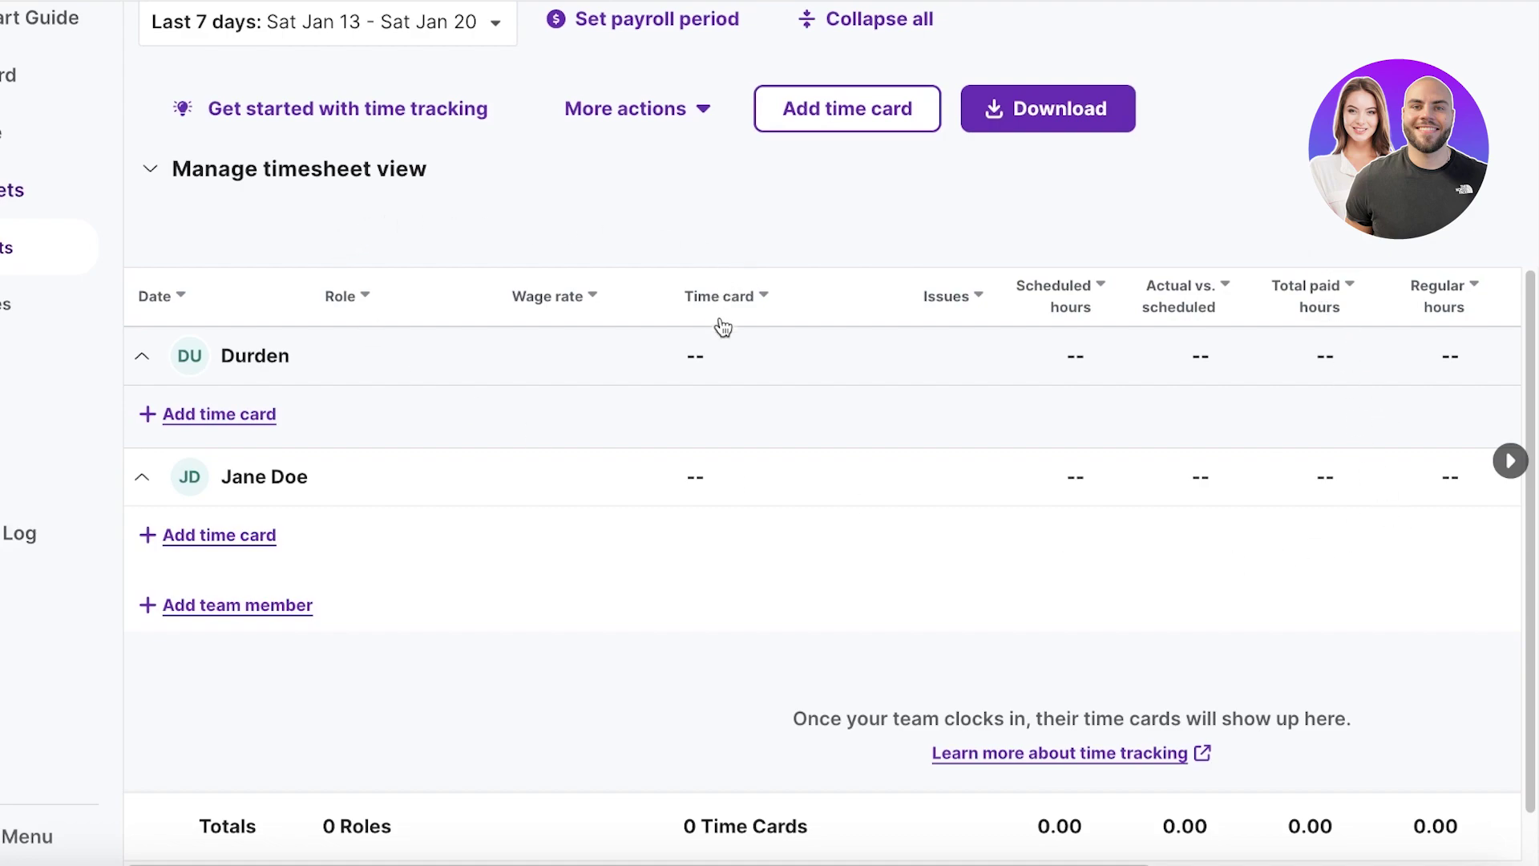
{"action": "double_click", "coordinate": [249, 475]}
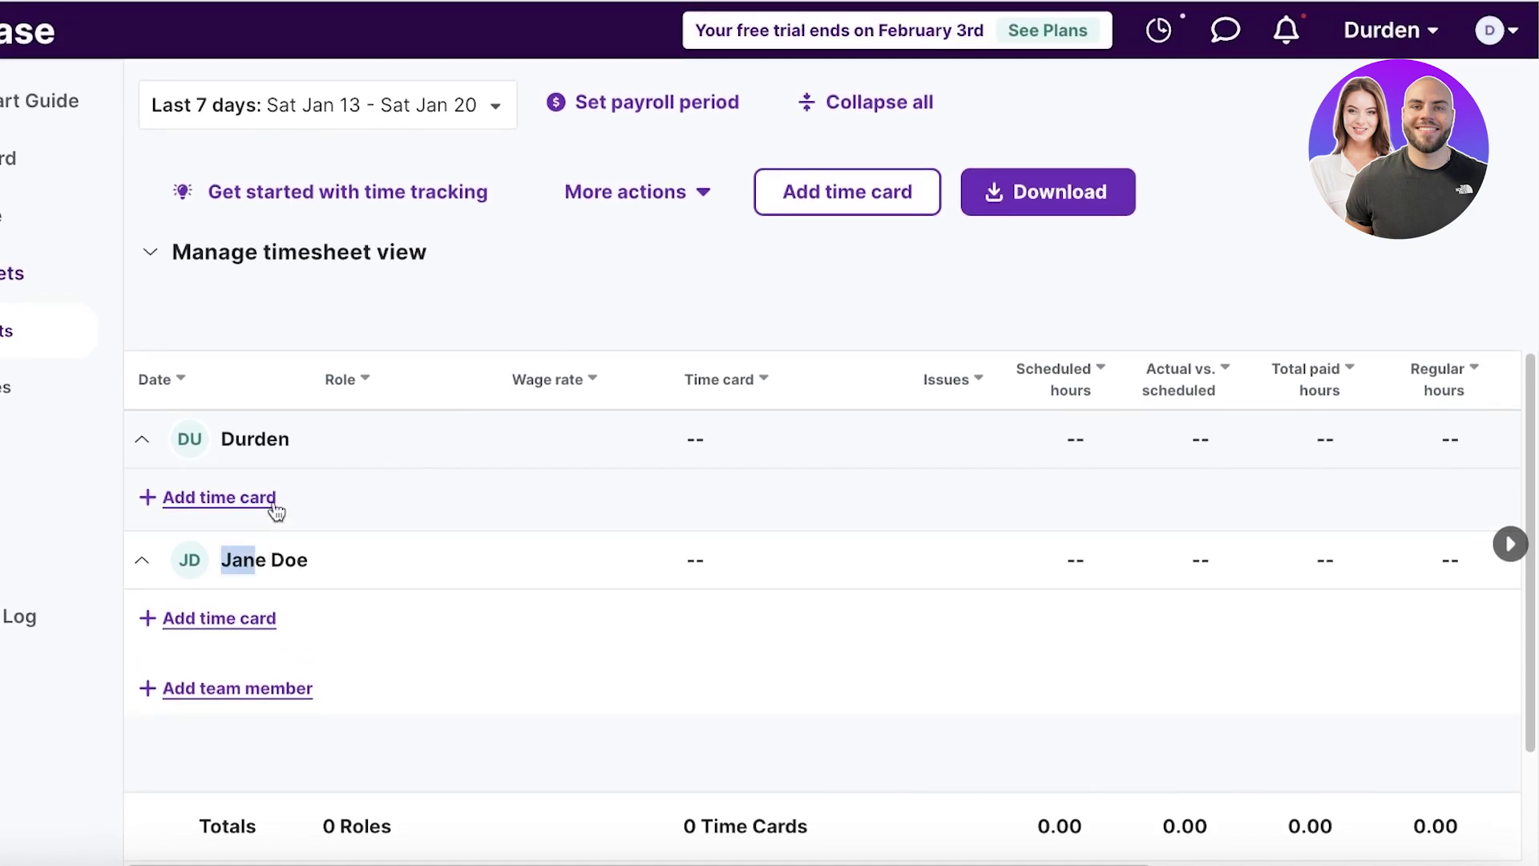
Step: Start a time card for Durden, clocked in 3:00 pm and out 4:10 pm
{"action": "left_click", "coordinate": [265, 497]}
{"action": "left_click", "coordinate": [490, 329]}
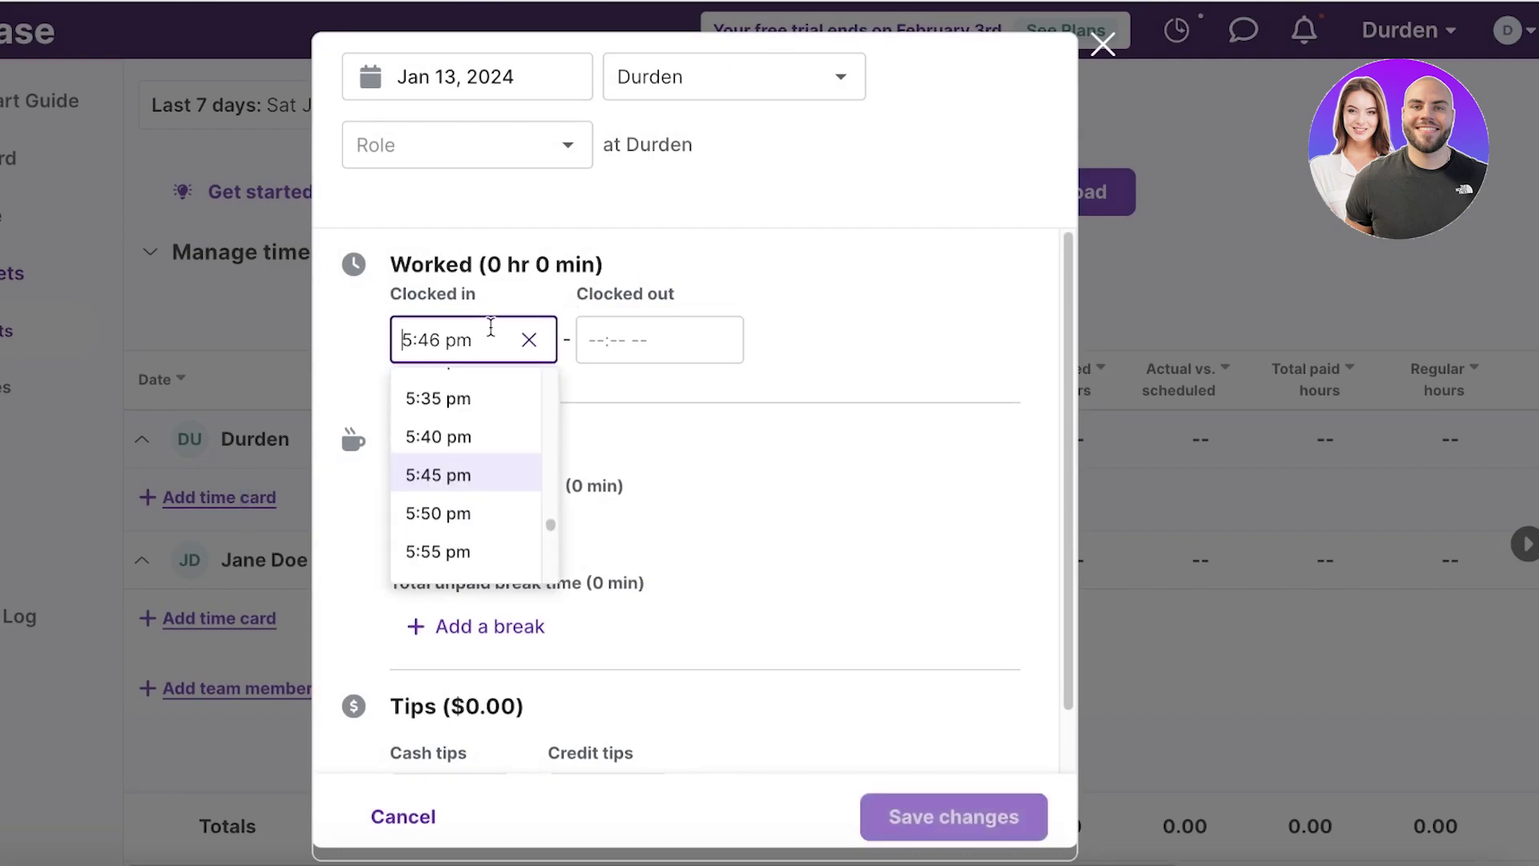
{"action": "left_click", "coordinate": [480, 436]}
{"action": "left_click", "coordinate": [608, 340]}
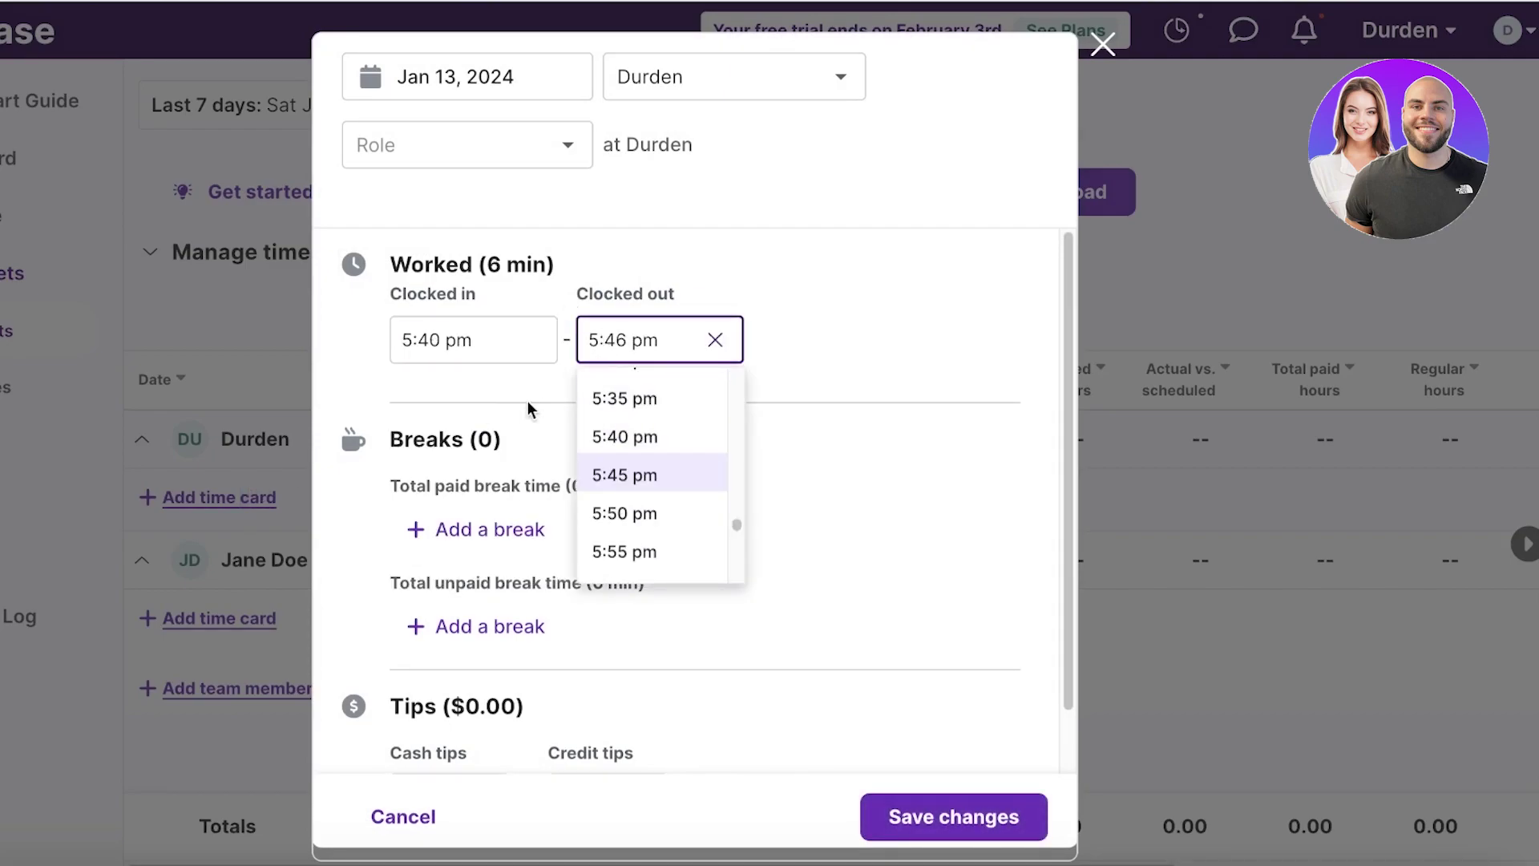
{"action": "left_click", "coordinate": [473, 339]}
{"action": "left_click", "coordinate": [471, 399]}
{"action": "left_click", "coordinate": [622, 339]}
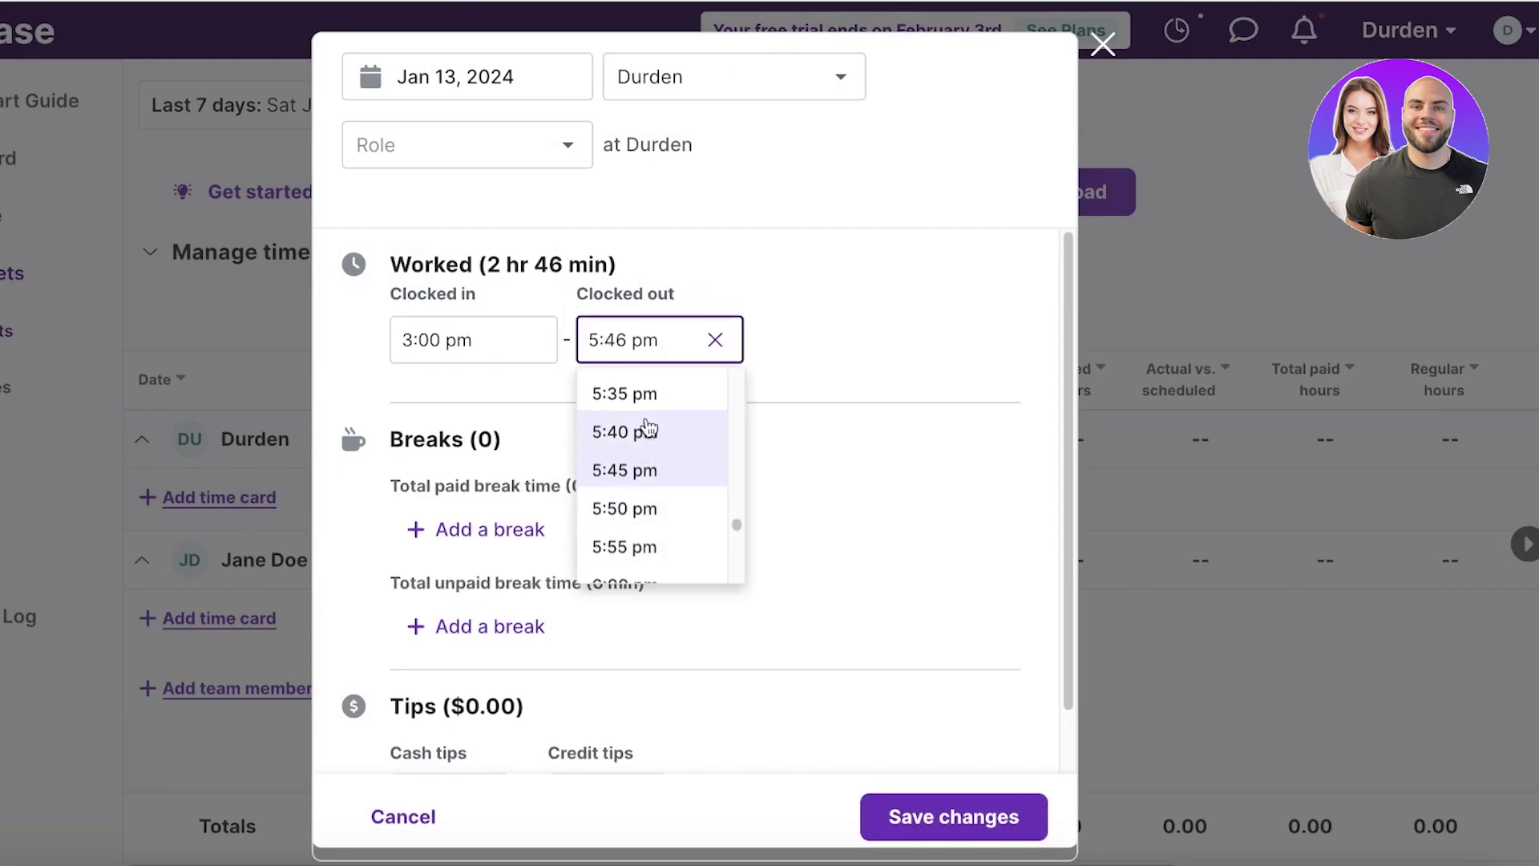
{"action": "scroll", "coordinate": [648, 425], "scroll_direction": "up", "scroll_amount": 10}
{"action": "left_click", "coordinate": [646, 447]}
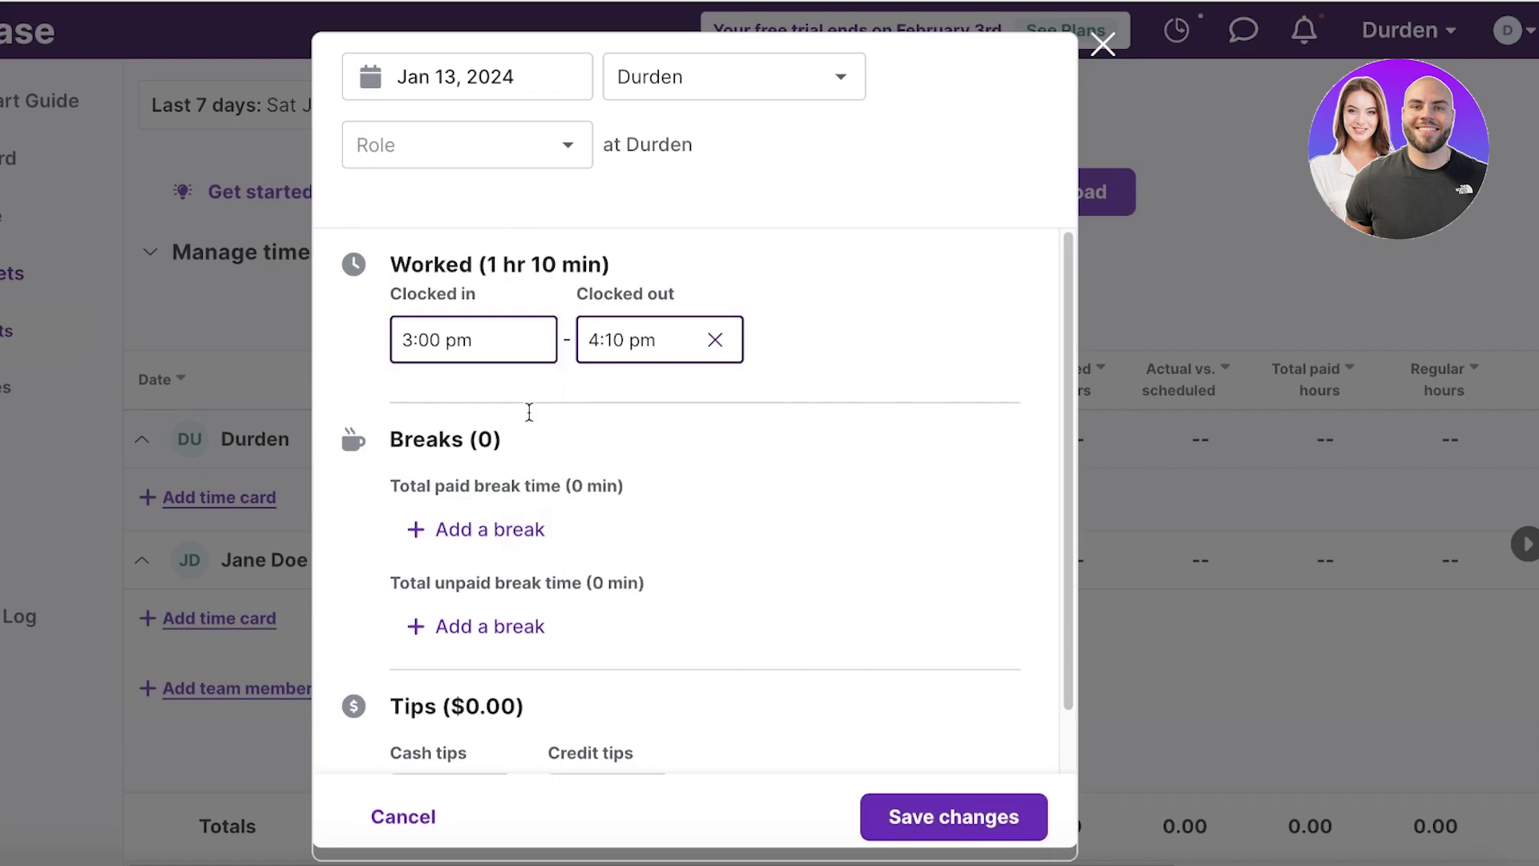
Step: Assign the Sales Associate role to the time card and save it
{"action": "scroll", "coordinate": [522, 559], "scroll_direction": "down", "scroll_amount": 1}
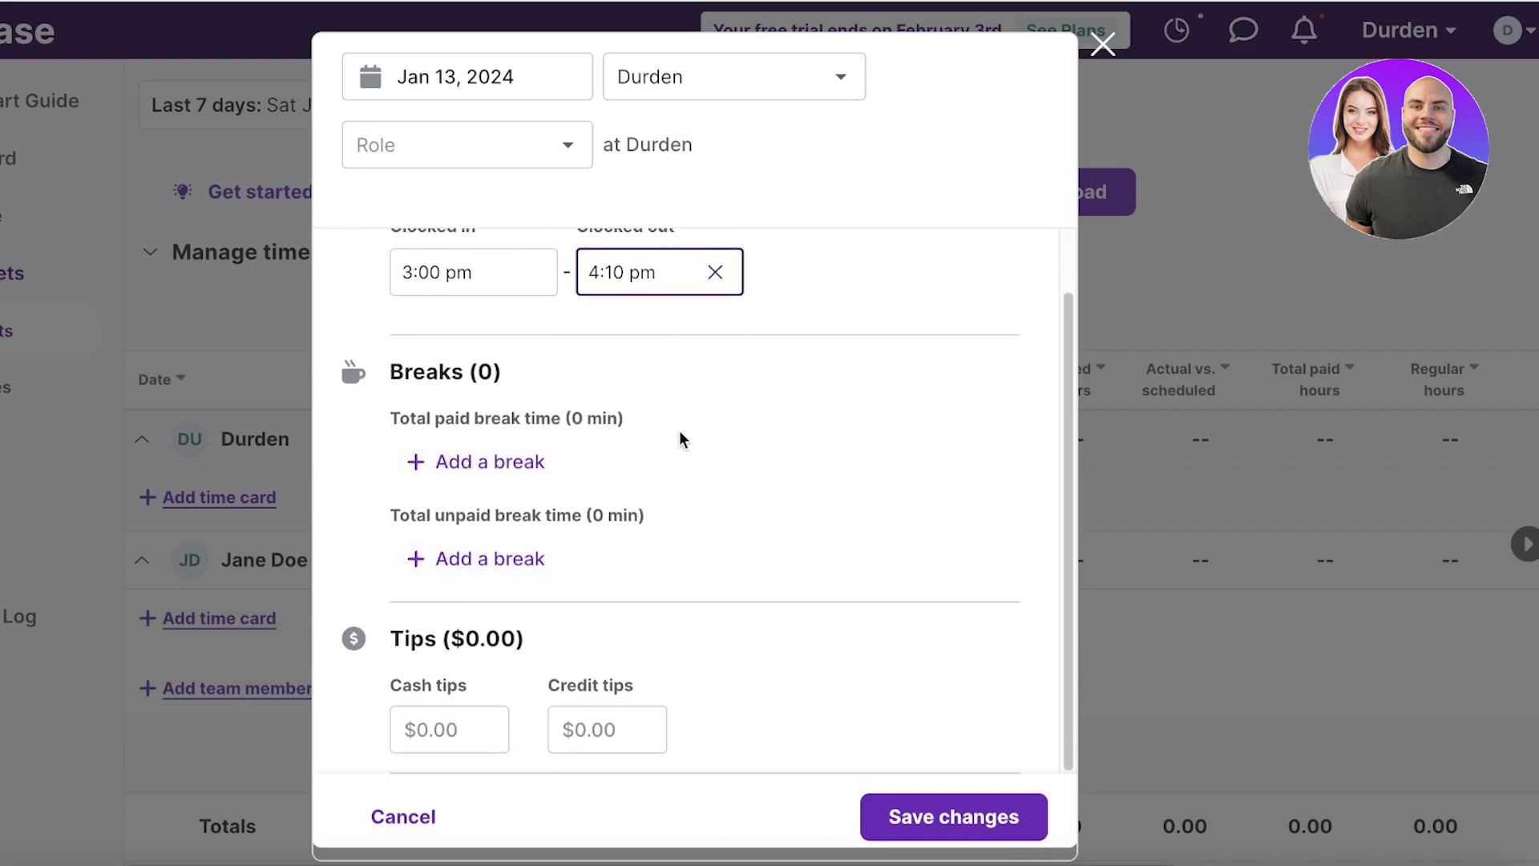
{"action": "scroll", "coordinate": [680, 439], "scroll_direction": "up", "scroll_amount": 1}
{"action": "left_click", "coordinate": [476, 144]}
{"action": "left_click", "coordinate": [471, 240]}
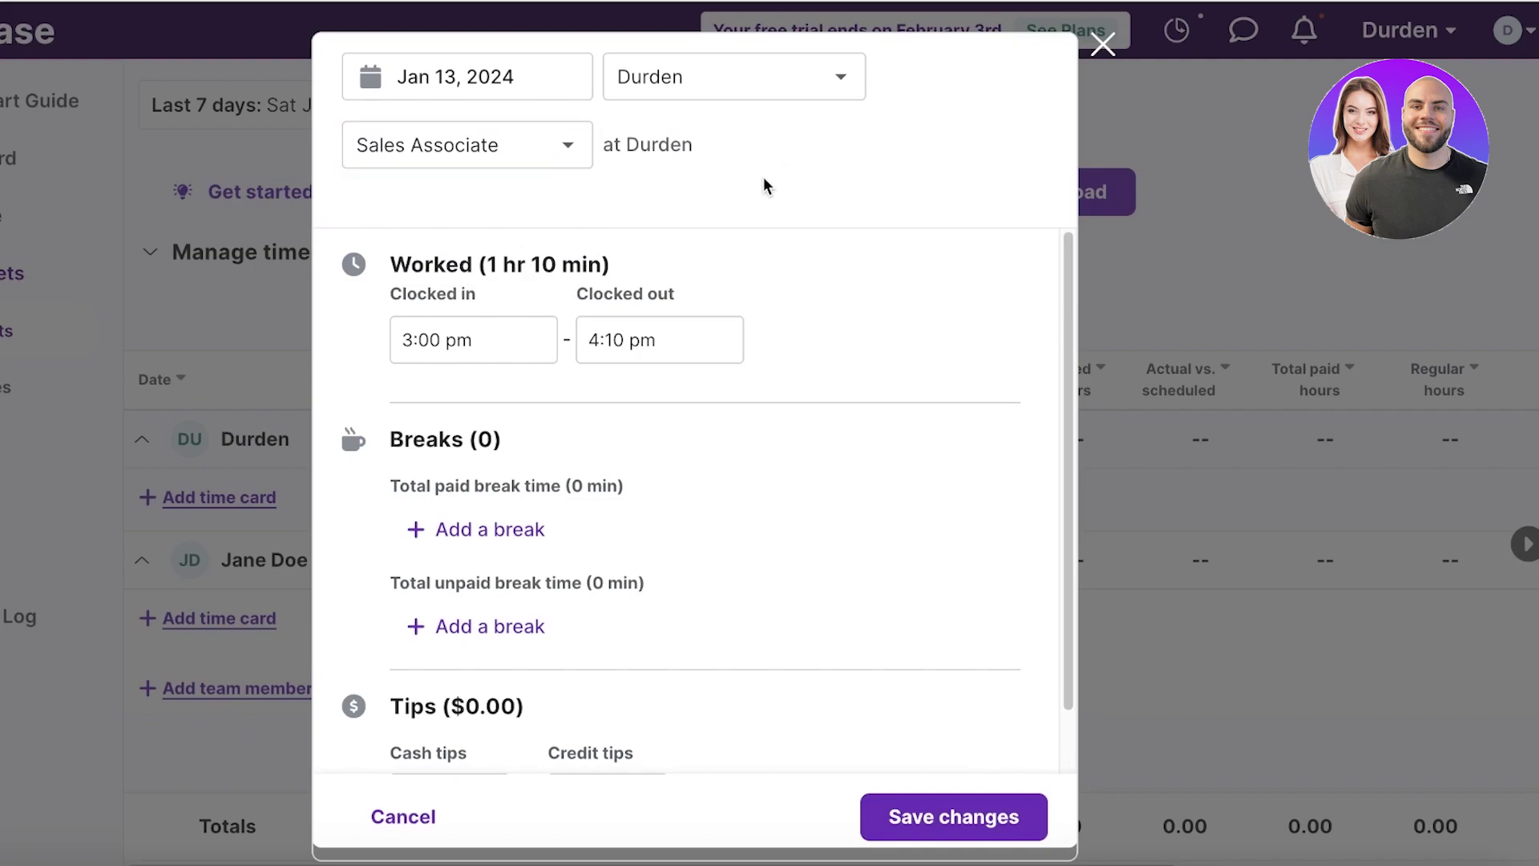
{"action": "key", "text": "Return"}
{"action": "left_click", "coordinate": [1094, 224]}
Step: Open the Sat Jan 13 time card details, scroll to its edit history, and close them
{"action": "scroll", "coordinate": [335, 420], "scroll_direction": "down", "scroll_amount": 3}
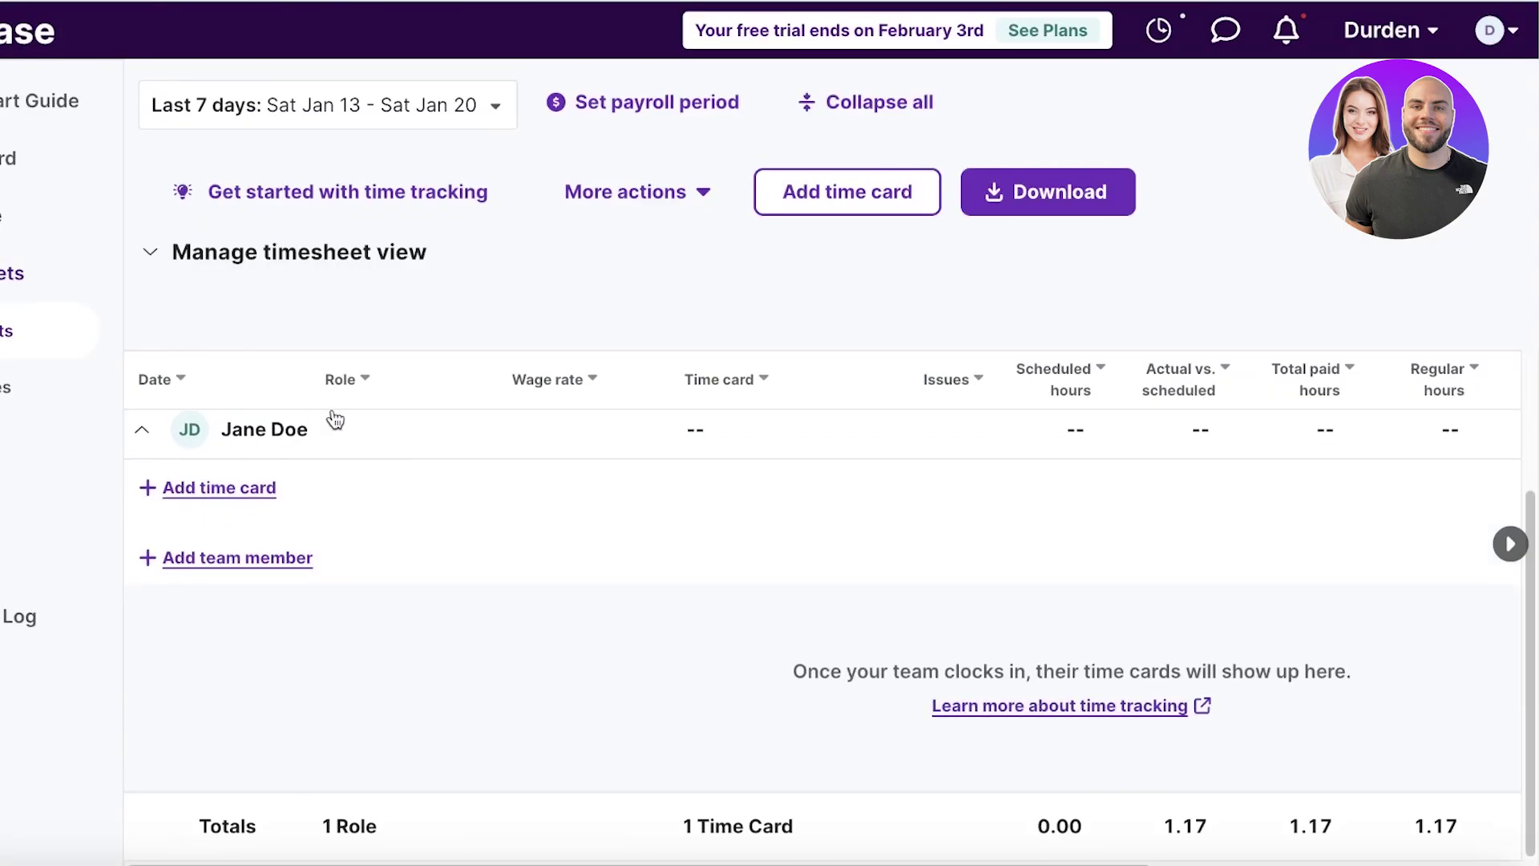
{"action": "left_click", "coordinate": [575, 375]}
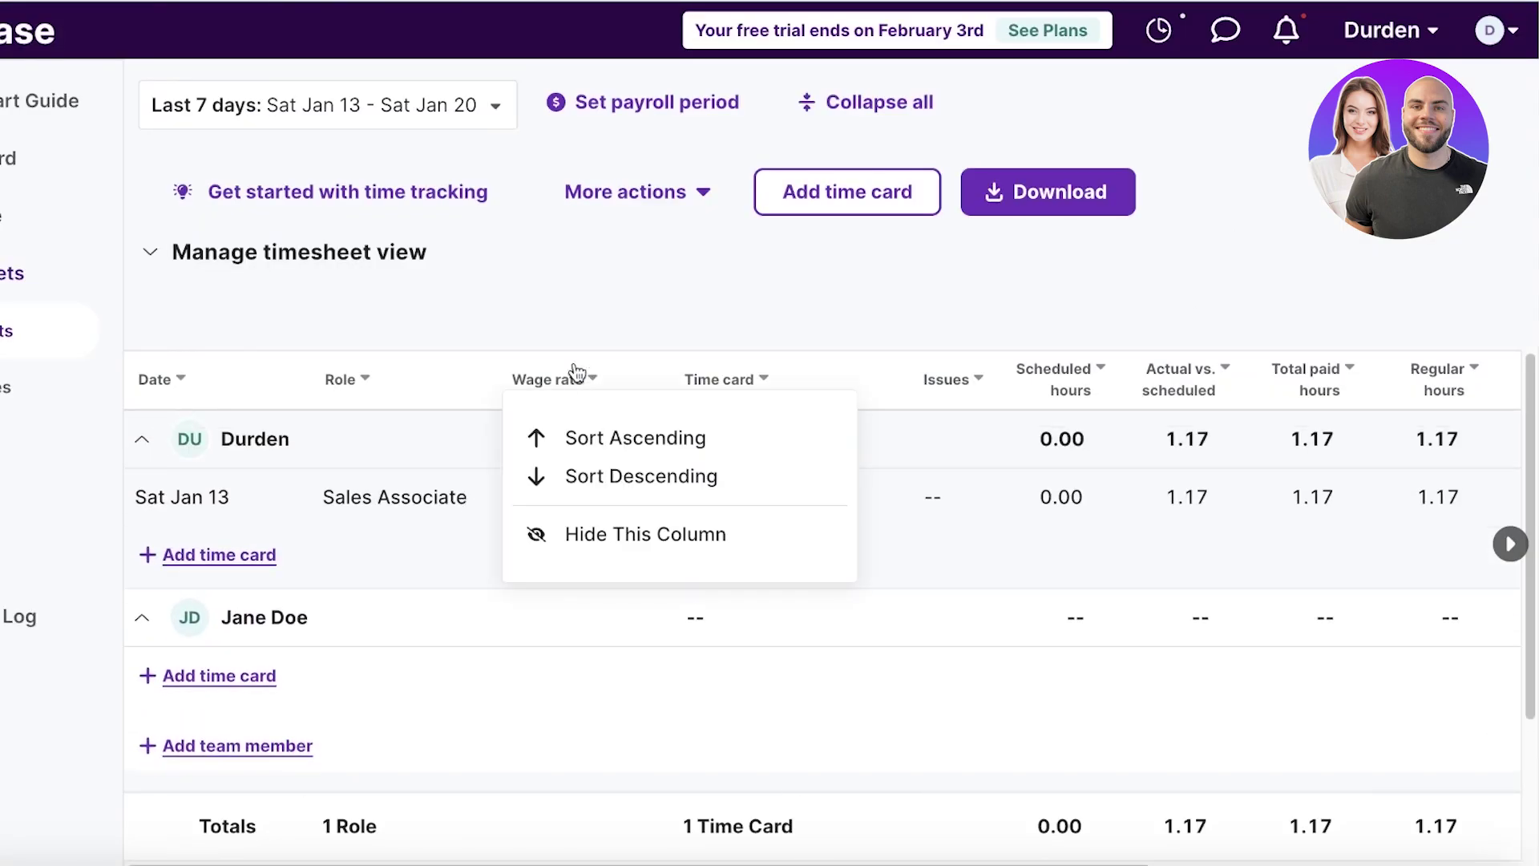
{"action": "left_click", "coordinate": [537, 498]}
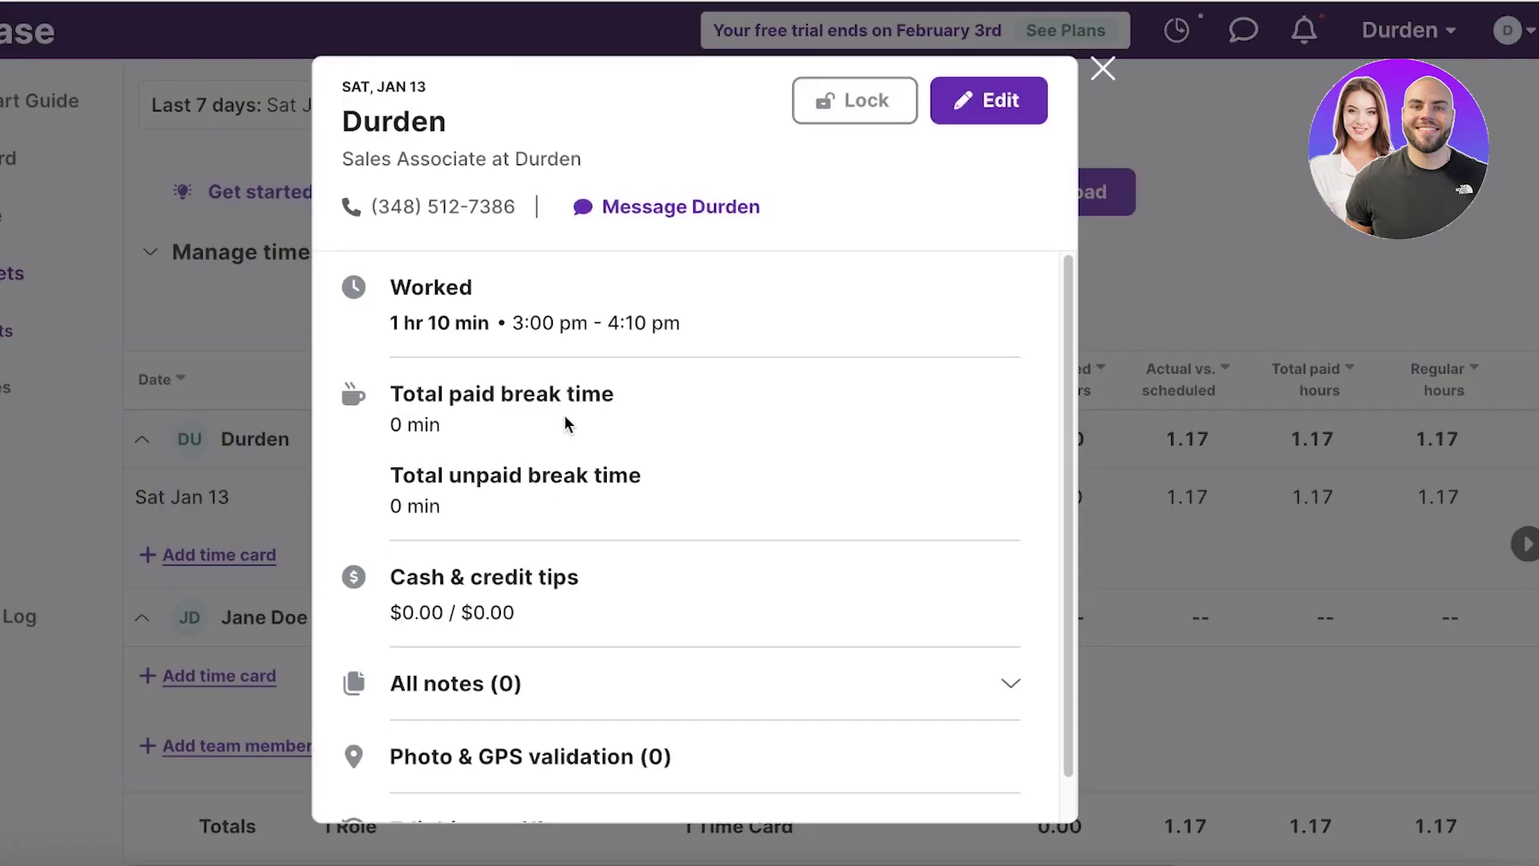
{"action": "scroll", "coordinate": [577, 401], "scroll_direction": "down", "scroll_amount": 1}
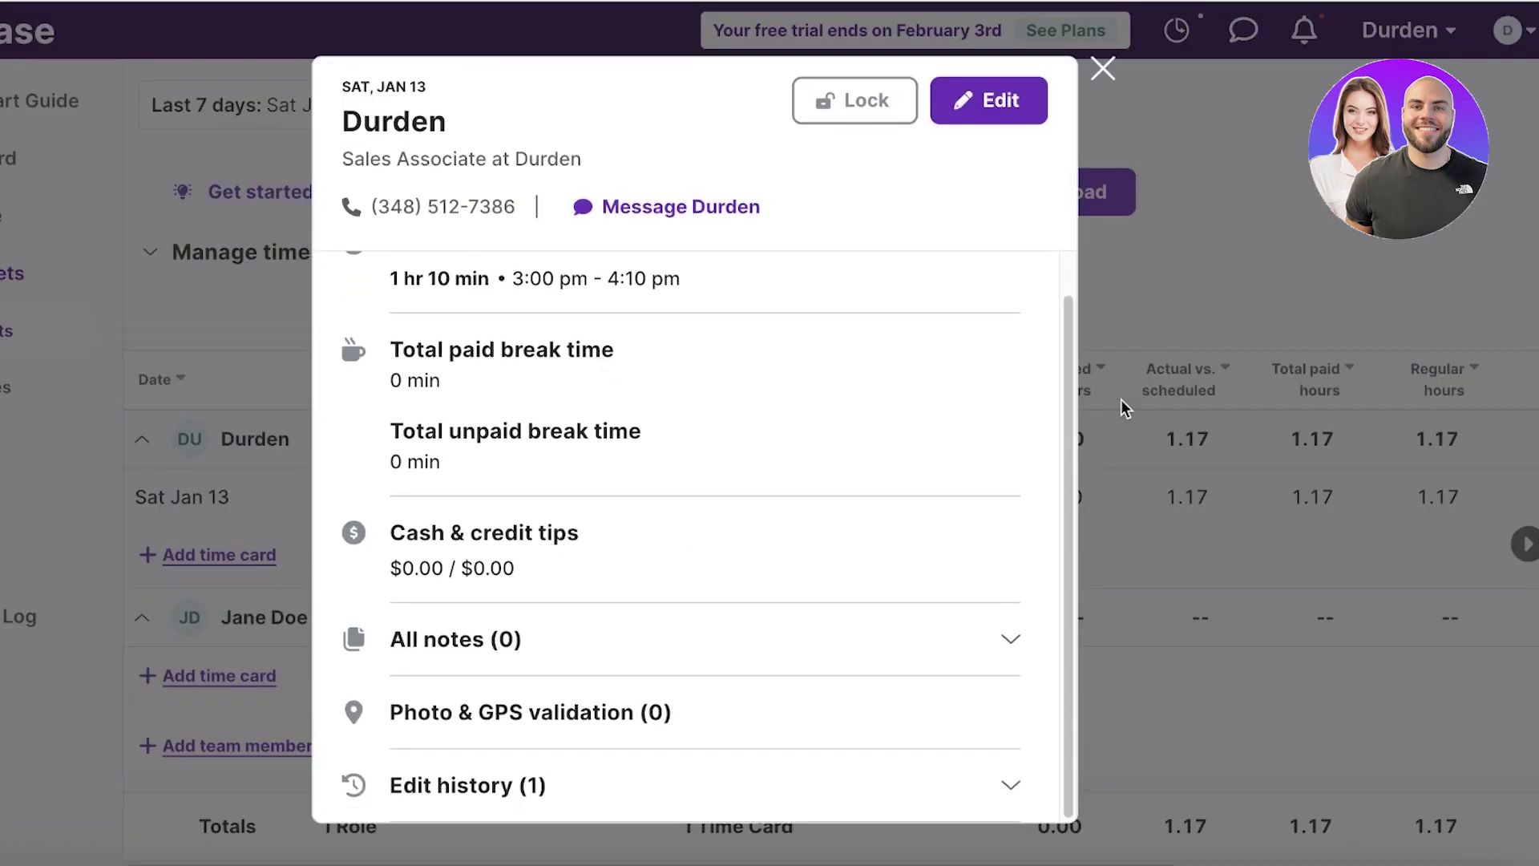
{"action": "left_click", "coordinate": [1178, 341]}
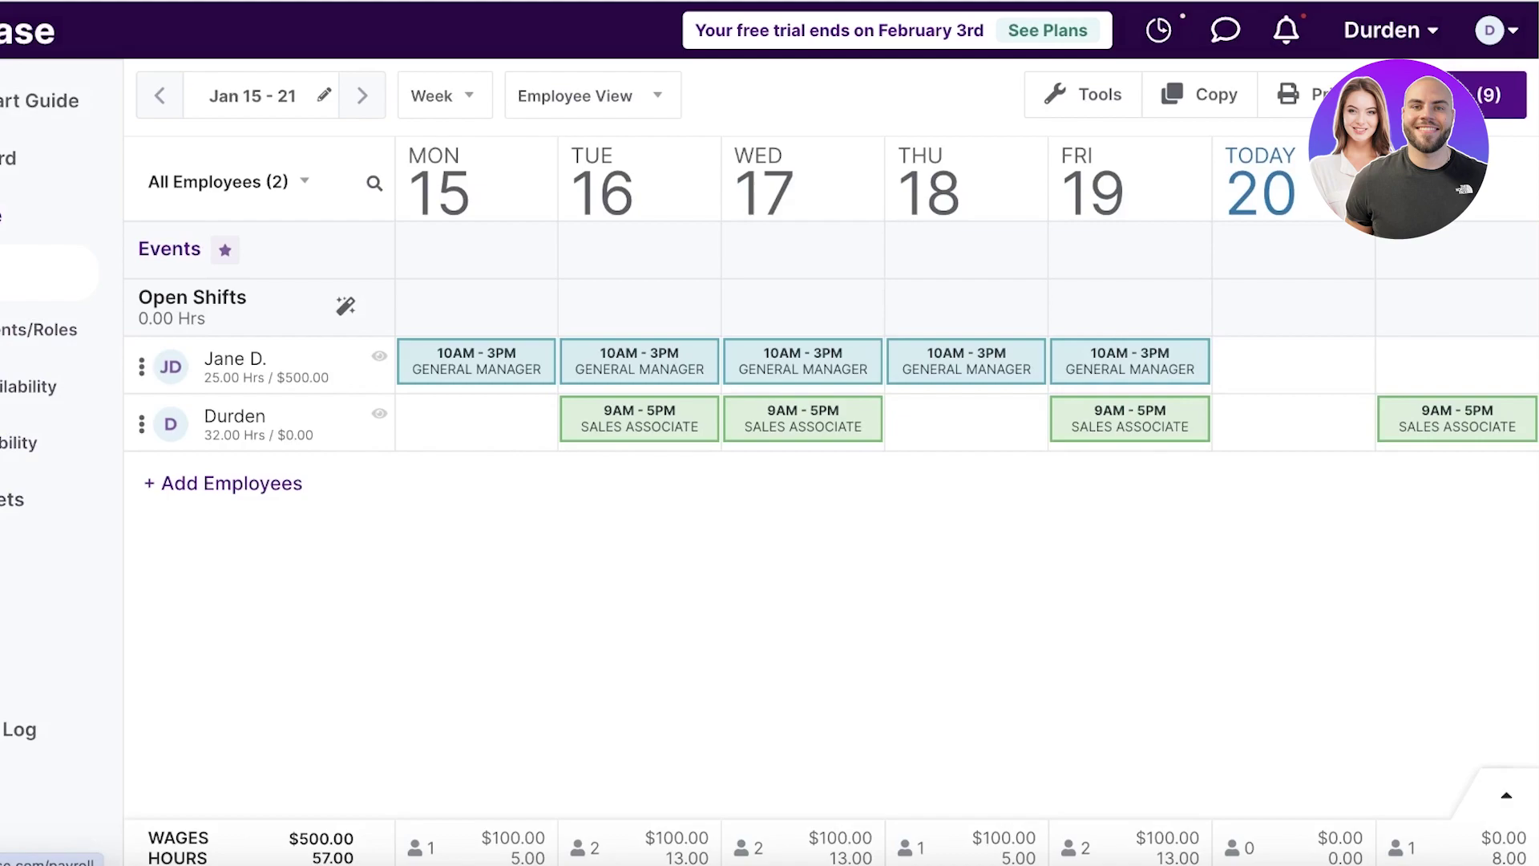
Step: Open Payroll and scroll through the waitlist, $39/mo + $6/mo pricing and feature sections
{"action": "left_click", "coordinate": [48, 330]}
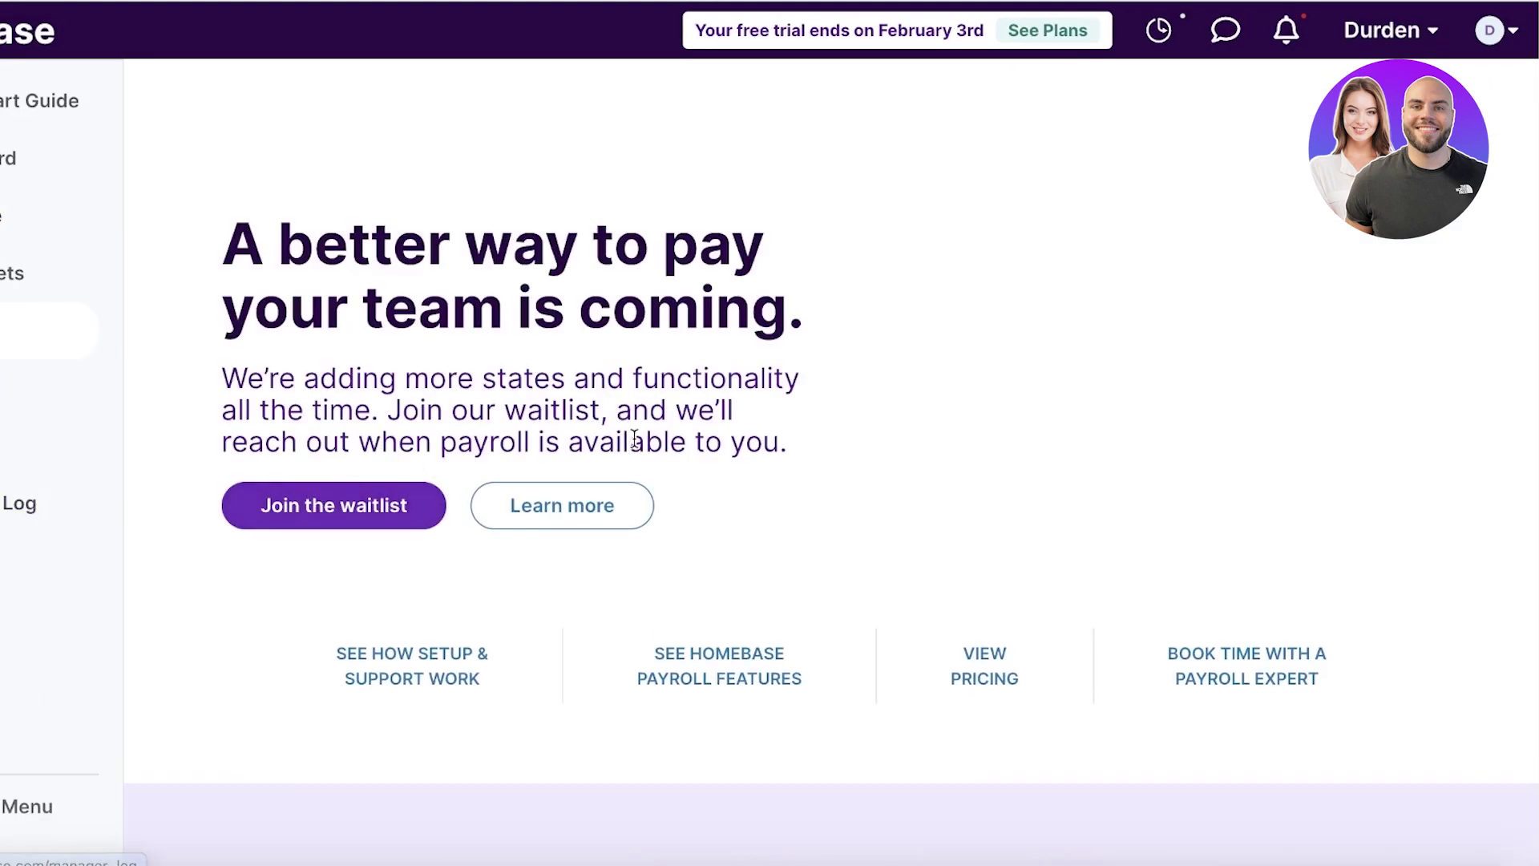
{"action": "scroll", "coordinate": [957, 509], "scroll_direction": "down", "scroll_amount": 5}
{"action": "scroll", "coordinate": [957, 507], "scroll_direction": "down", "scroll_amount": 4}
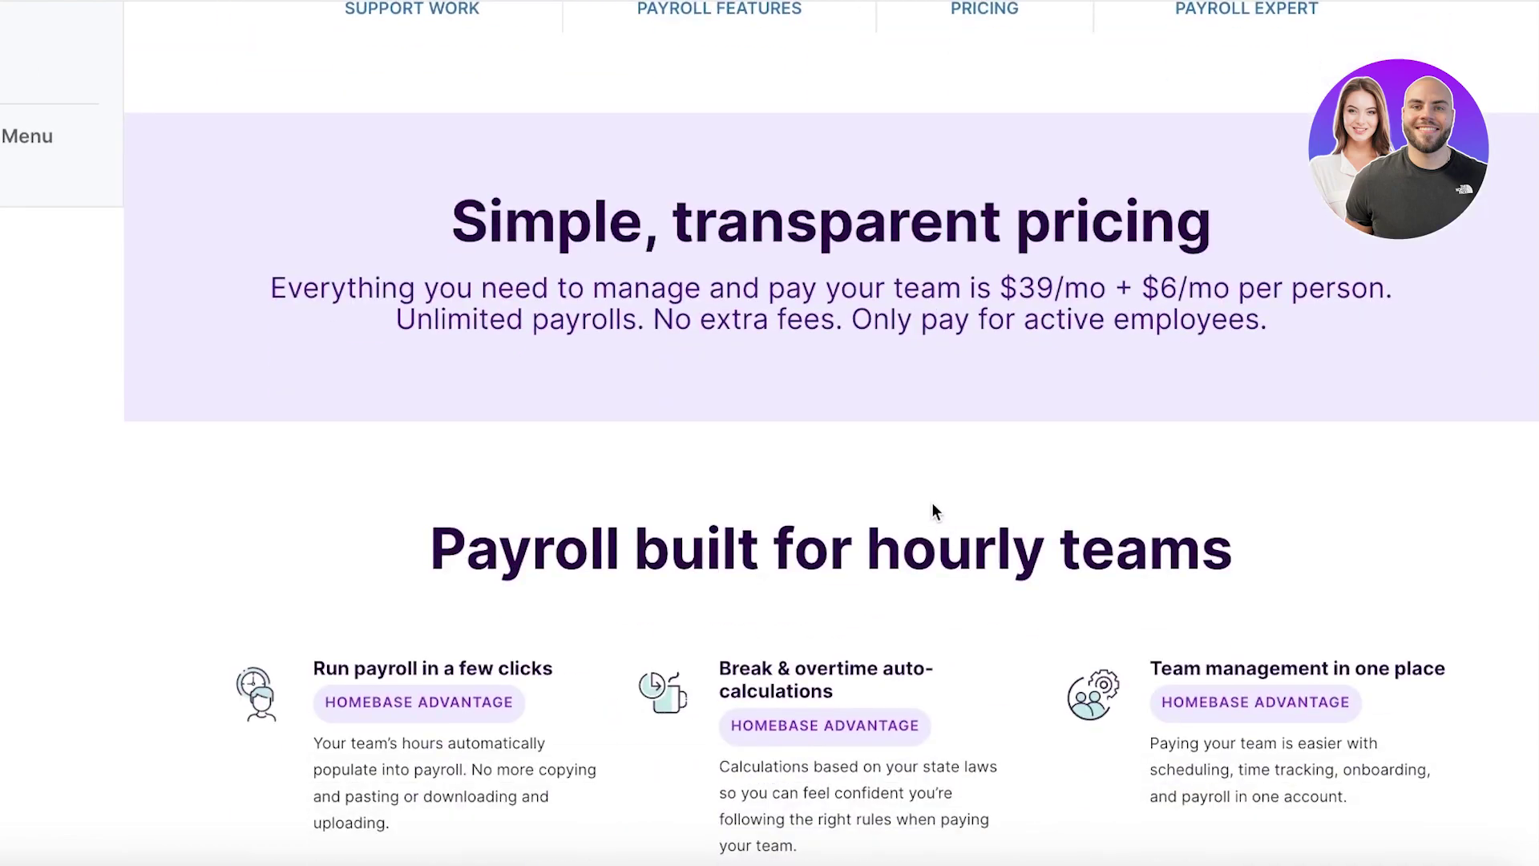
{"action": "scroll", "coordinate": [933, 498], "scroll_direction": "down", "scroll_amount": 15}
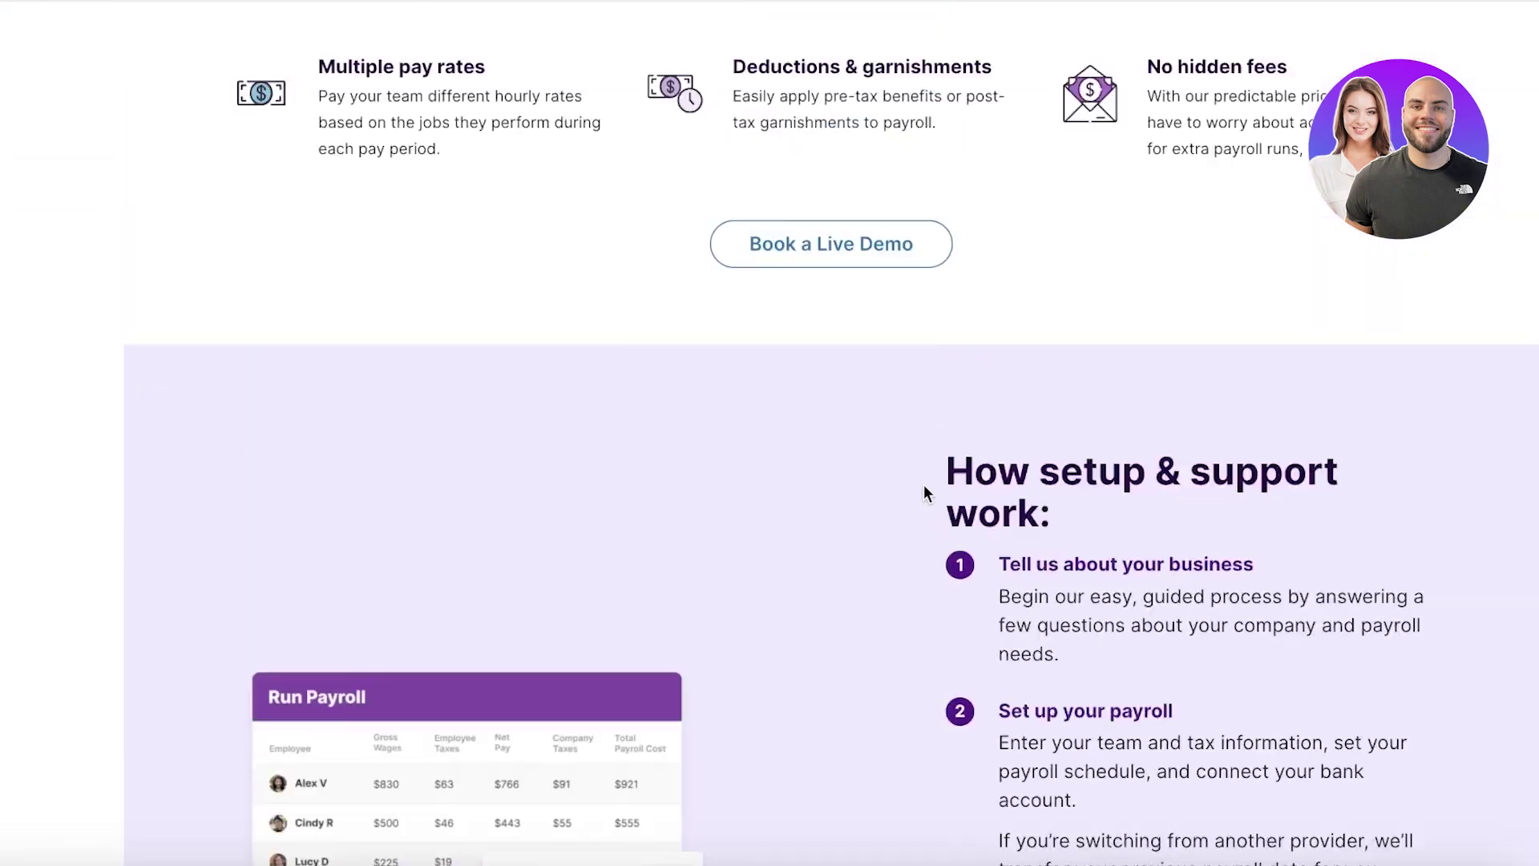
{"action": "scroll", "coordinate": [923, 484], "scroll_direction": "up", "scroll_amount": 20}
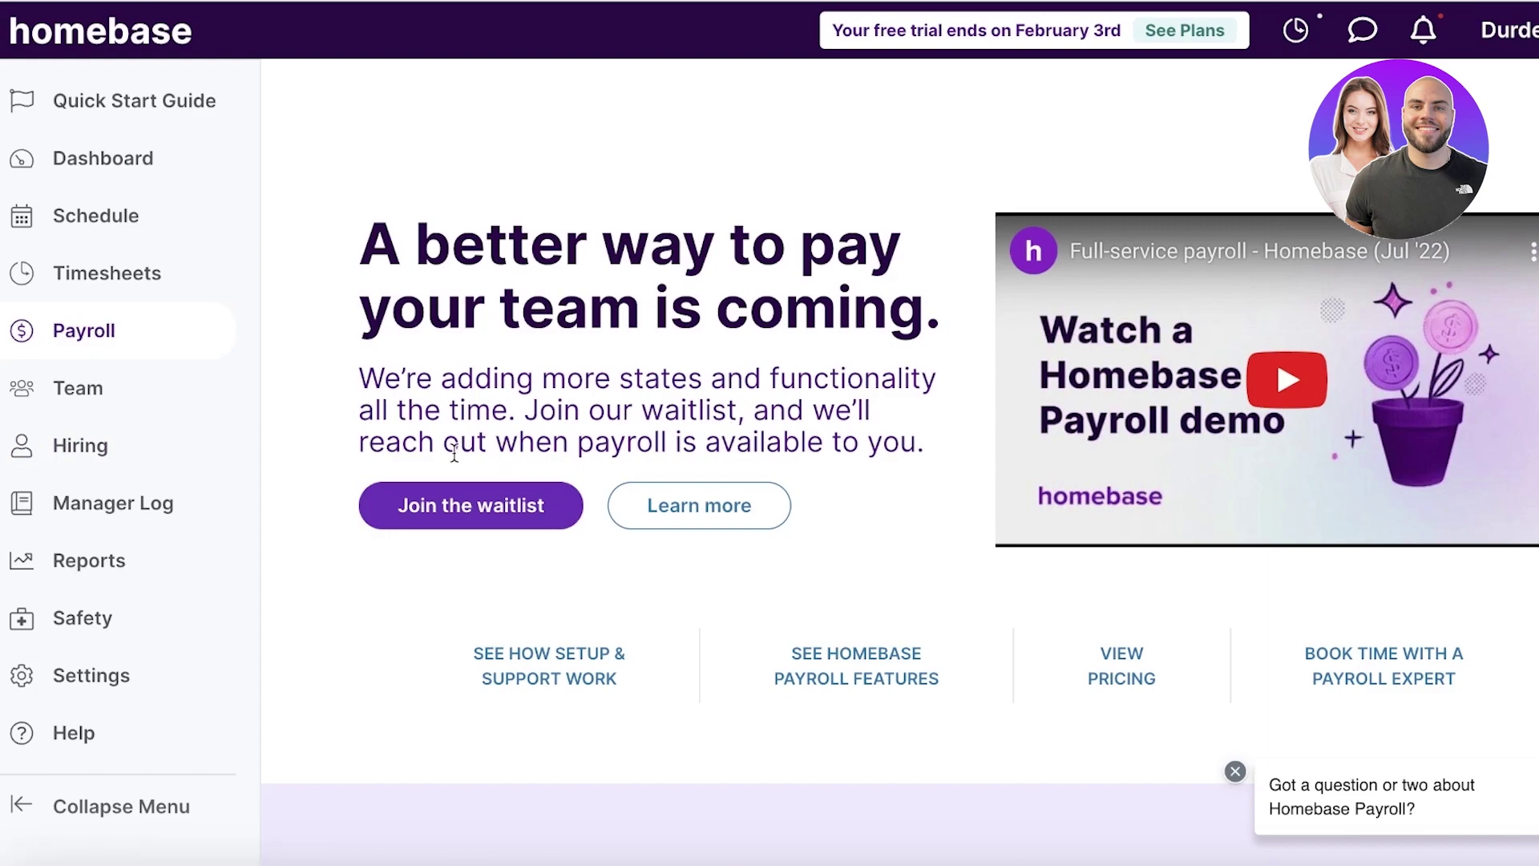
Step: View the two-member Team roster, then open Hiring's Jobs page and scroll through it
{"action": "left_click", "coordinate": [135, 412]}
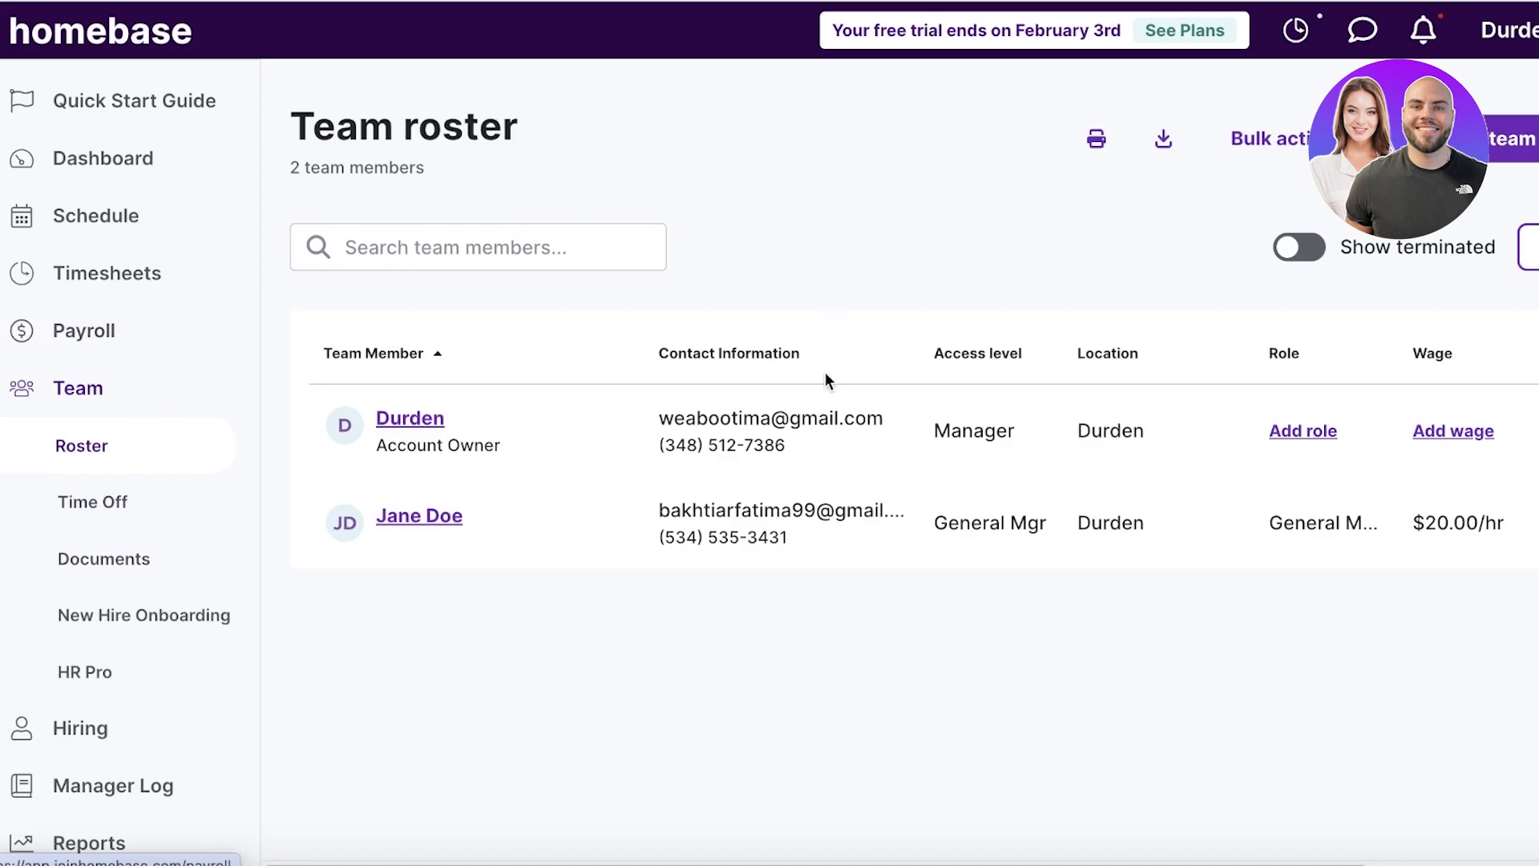
{"action": "left_click", "coordinate": [69, 726]}
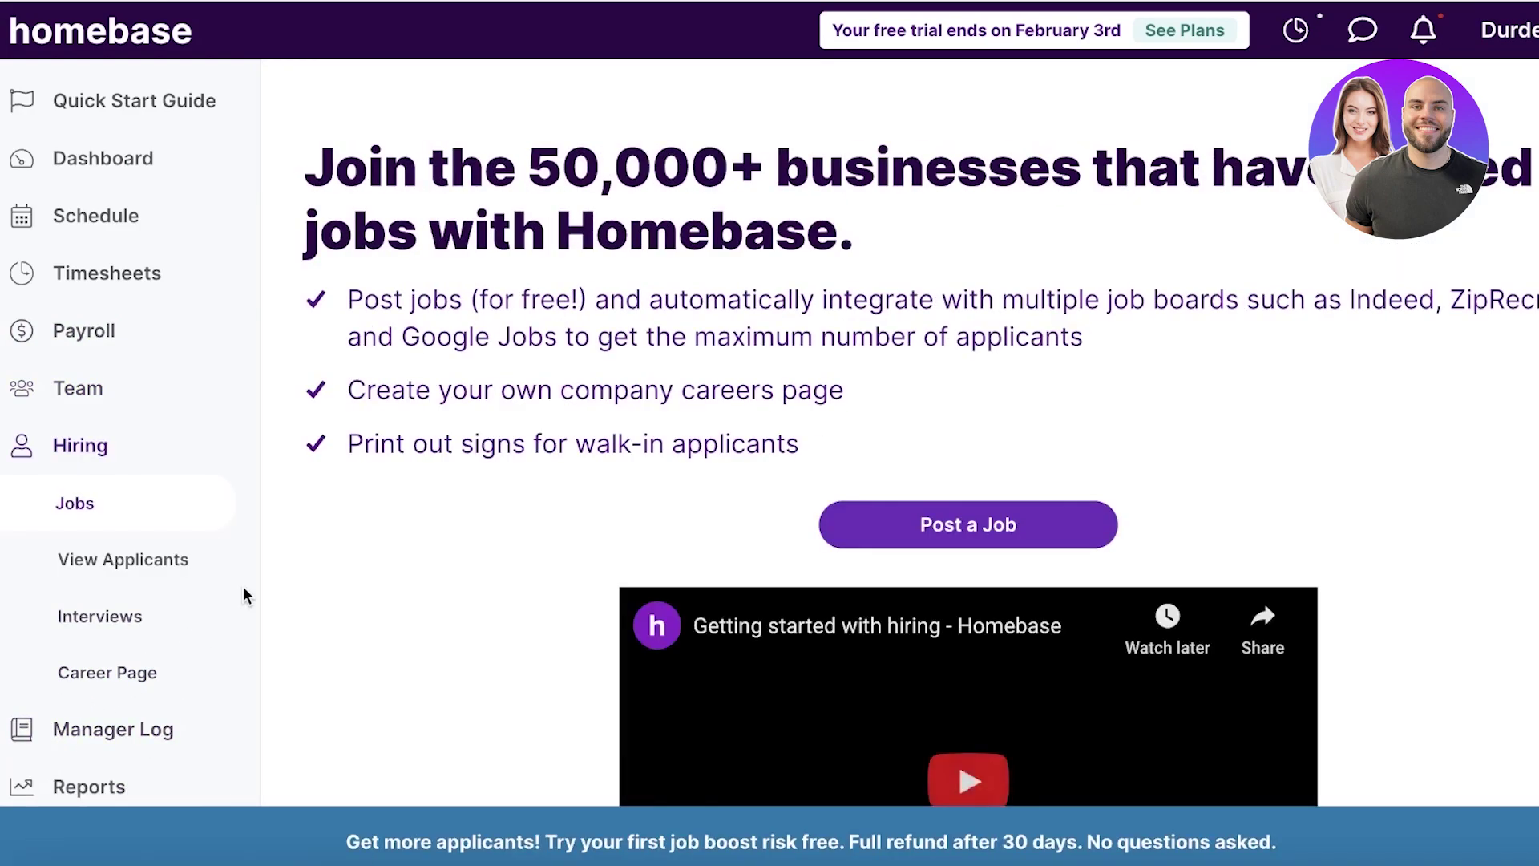
{"action": "scroll", "coordinate": [243, 585], "scroll_direction": "down", "scroll_amount": 1}
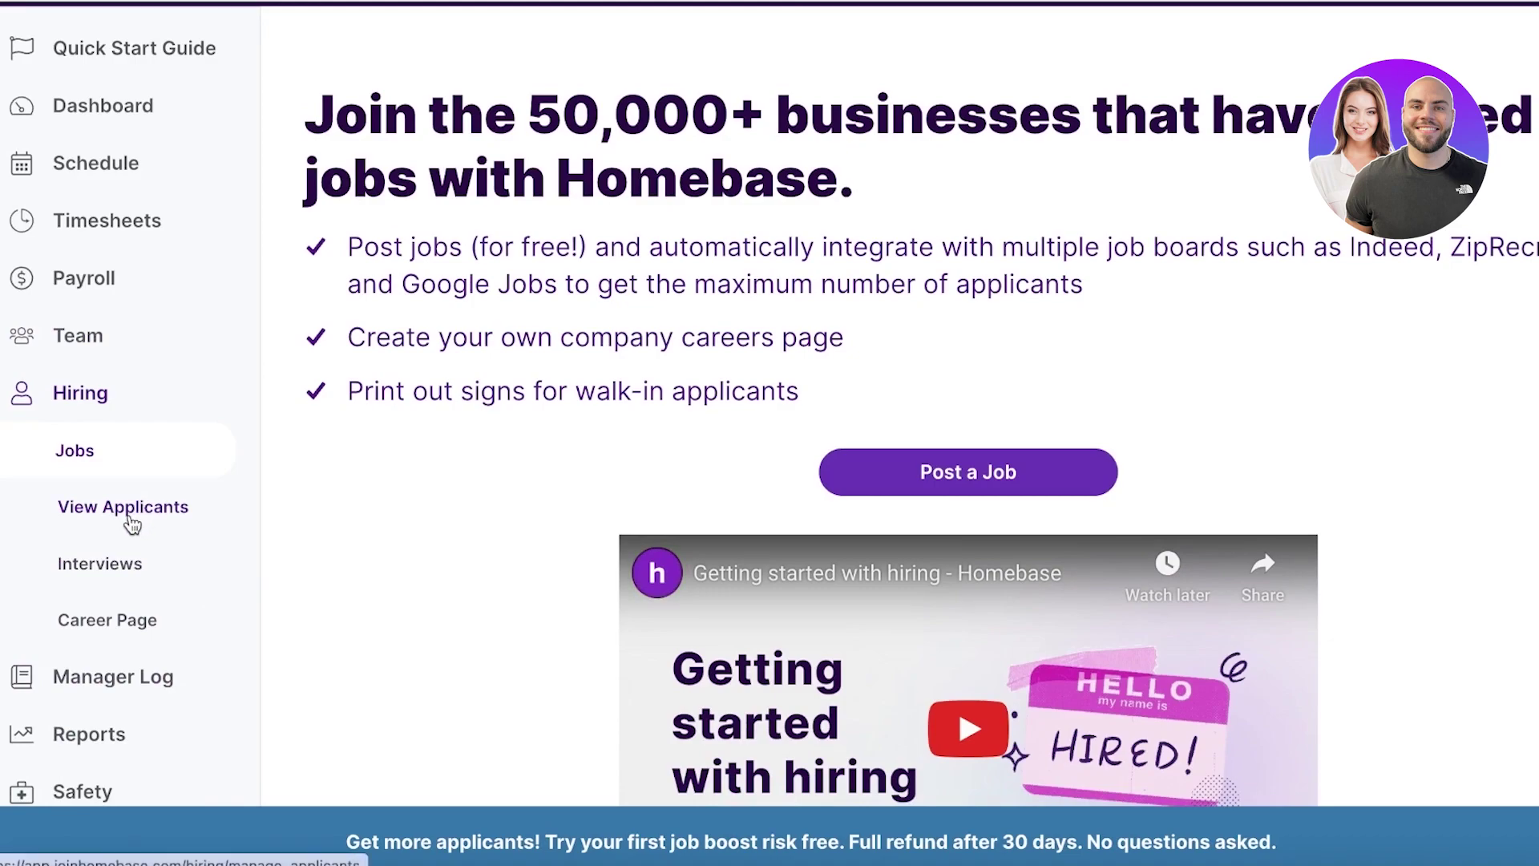
{"action": "scroll", "coordinate": [137, 585], "scroll_direction": "down", "scroll_amount": 3}
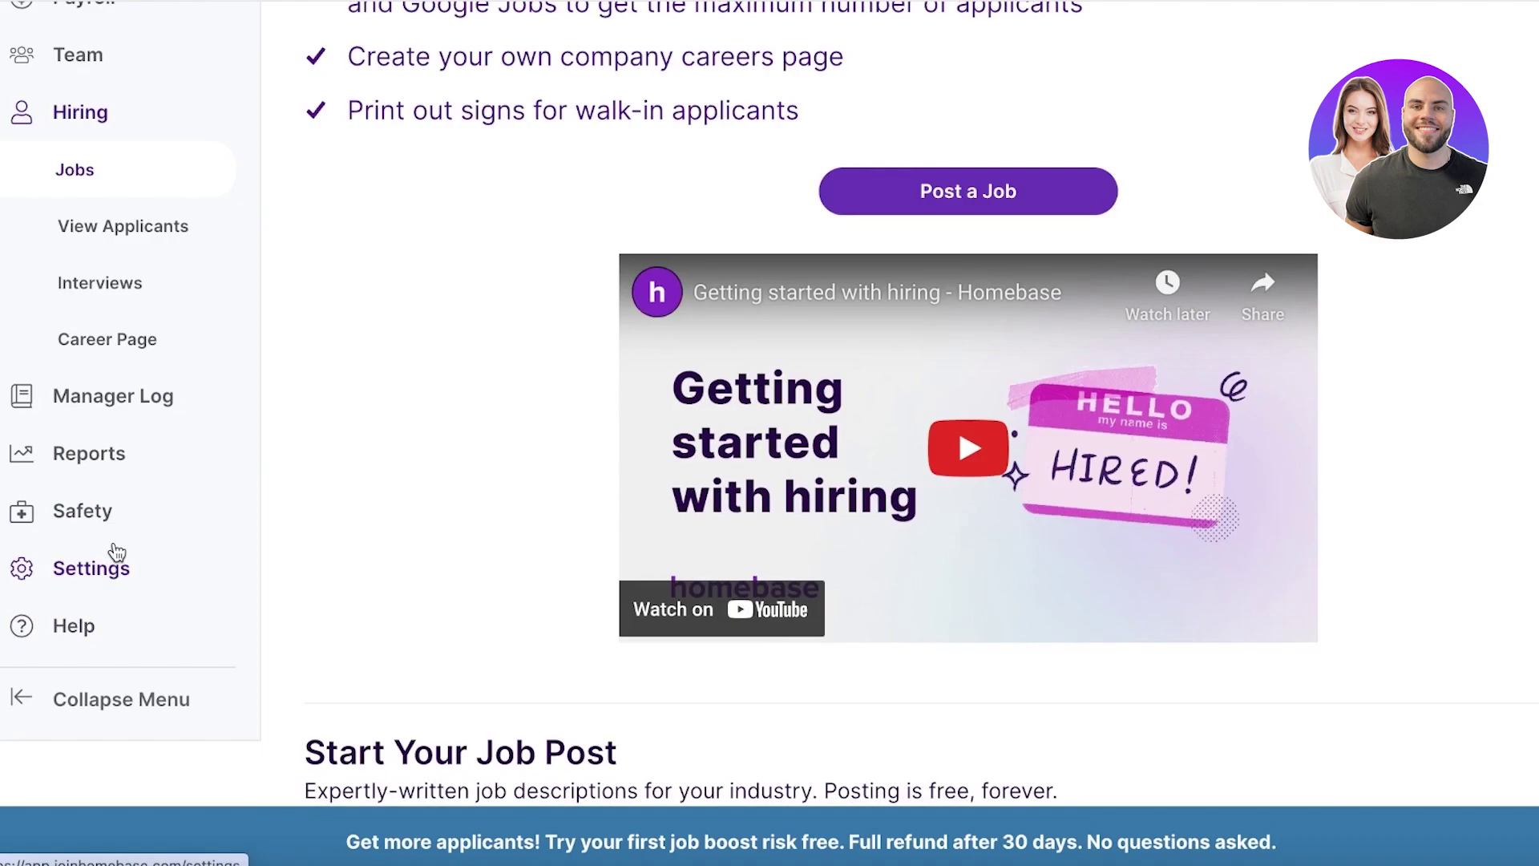
{"action": "scroll", "coordinate": [113, 556], "scroll_direction": "up", "scroll_amount": 4}
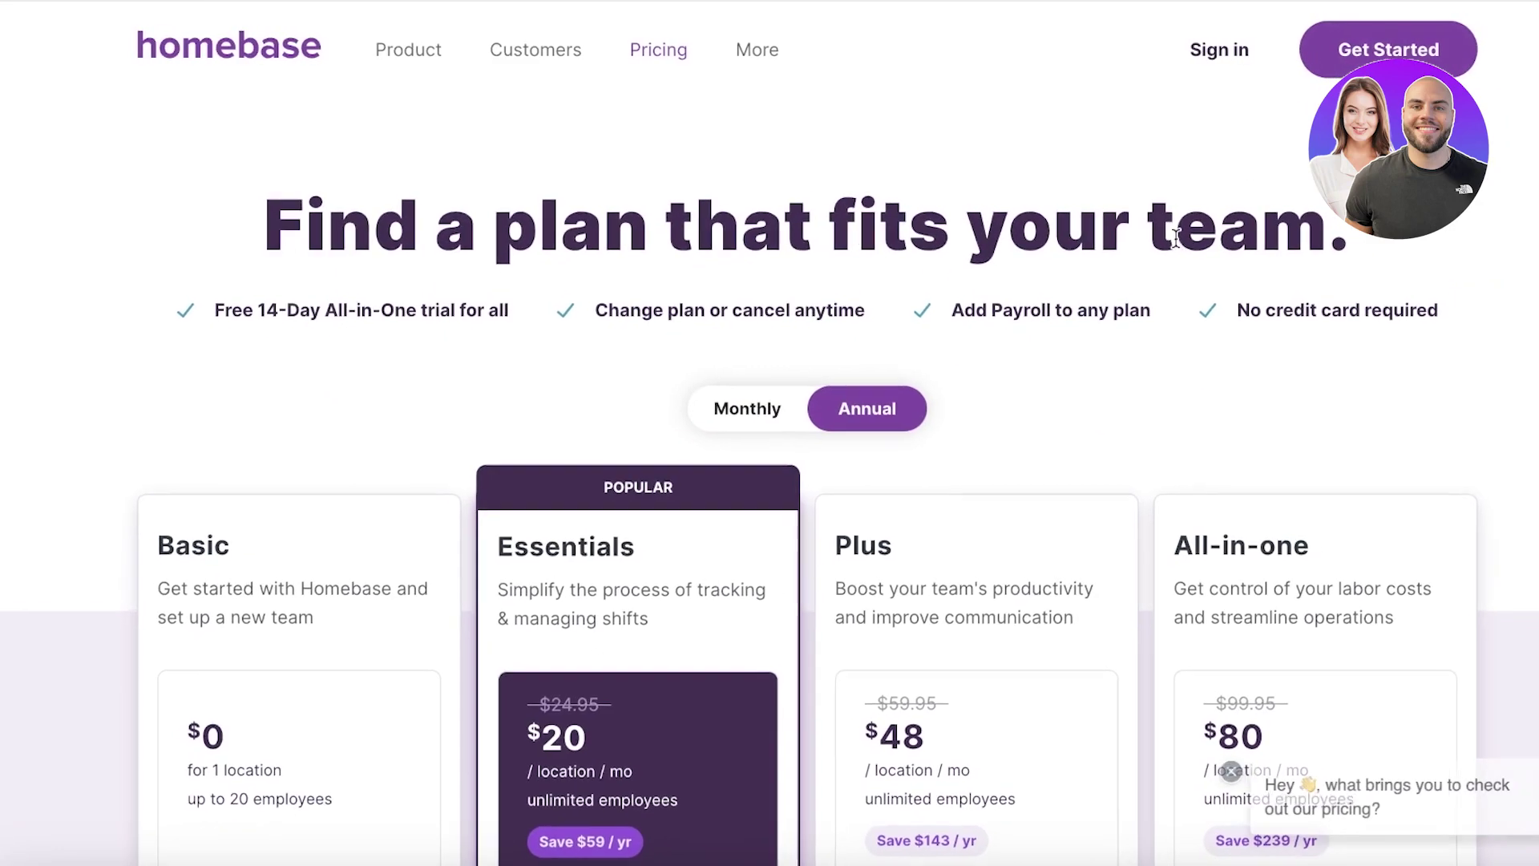
Step: Scroll through the Basic, Essentials, Plus and All-in-one plan cards and their feature lists
{"action": "scroll", "coordinate": [1133, 244], "scroll_direction": "down", "scroll_amount": 3}
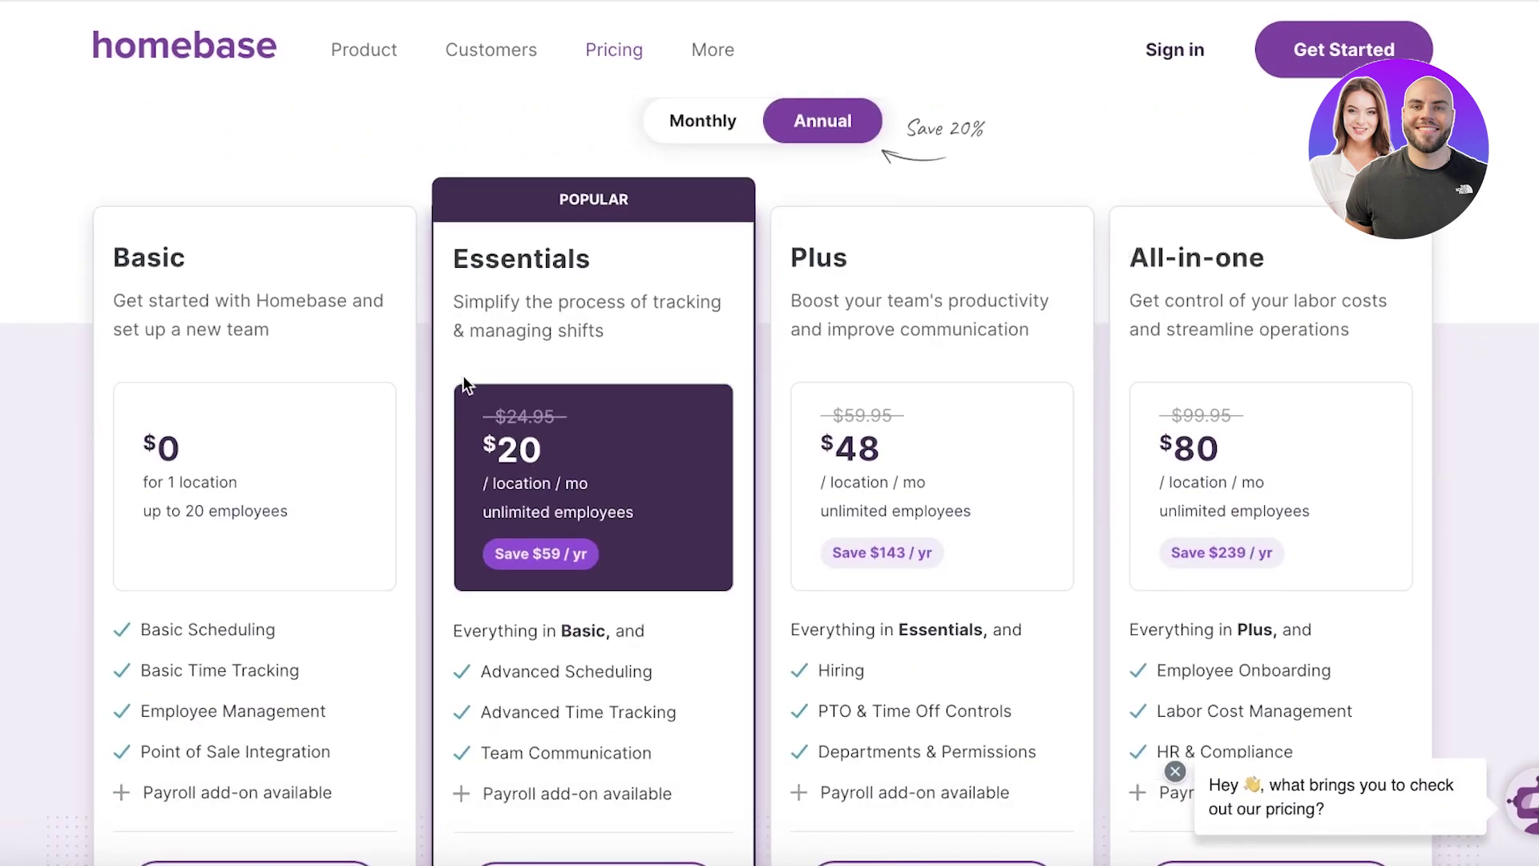
{"action": "scroll", "coordinate": [210, 424], "scroll_direction": "down", "scroll_amount": 2}
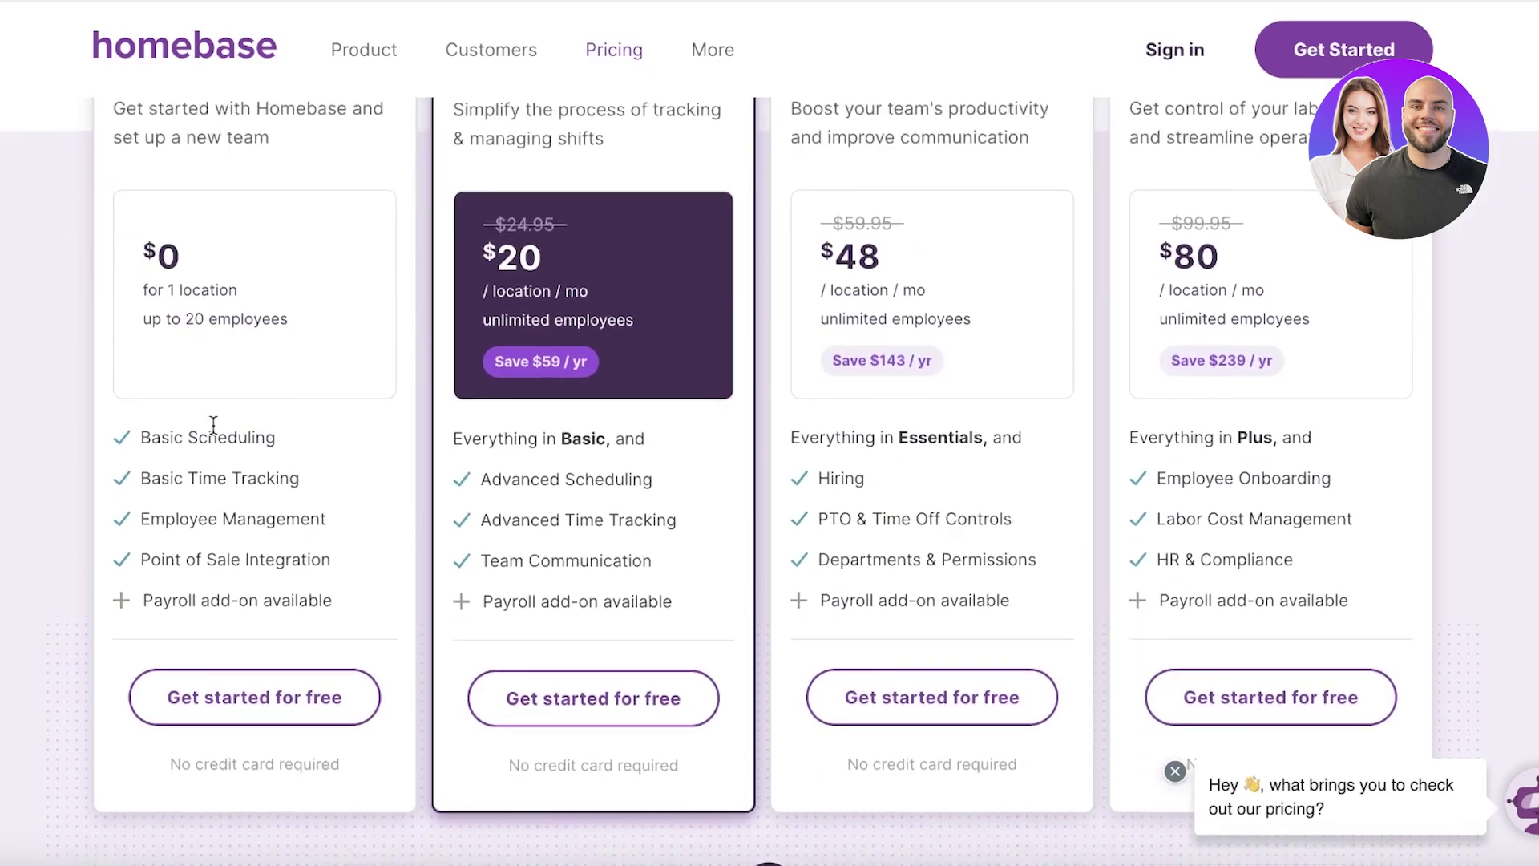
{"action": "scroll", "coordinate": [213, 425], "scroll_direction": "up", "scroll_amount": 2}
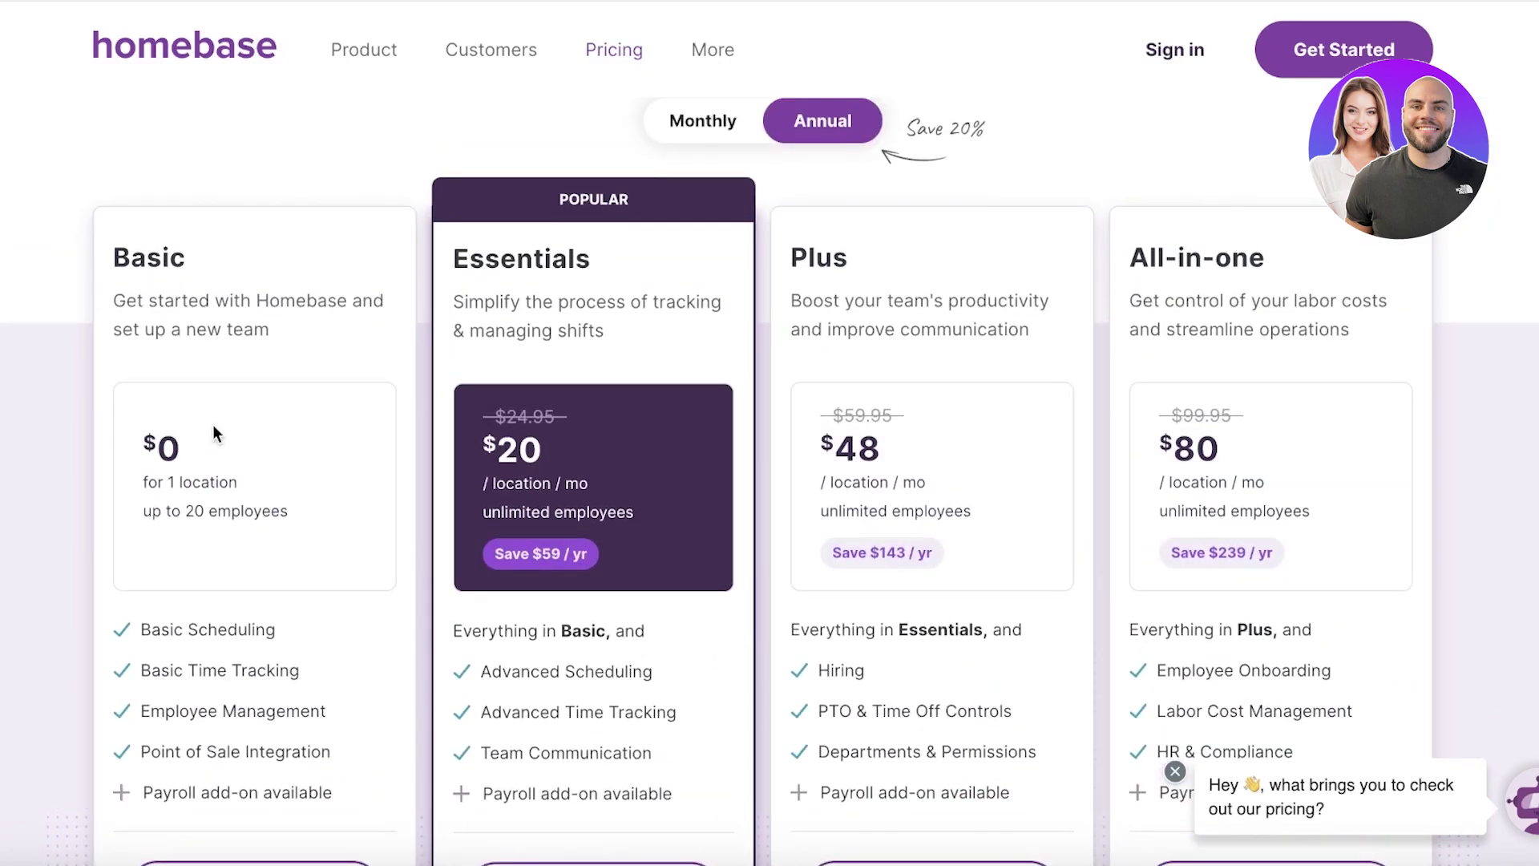